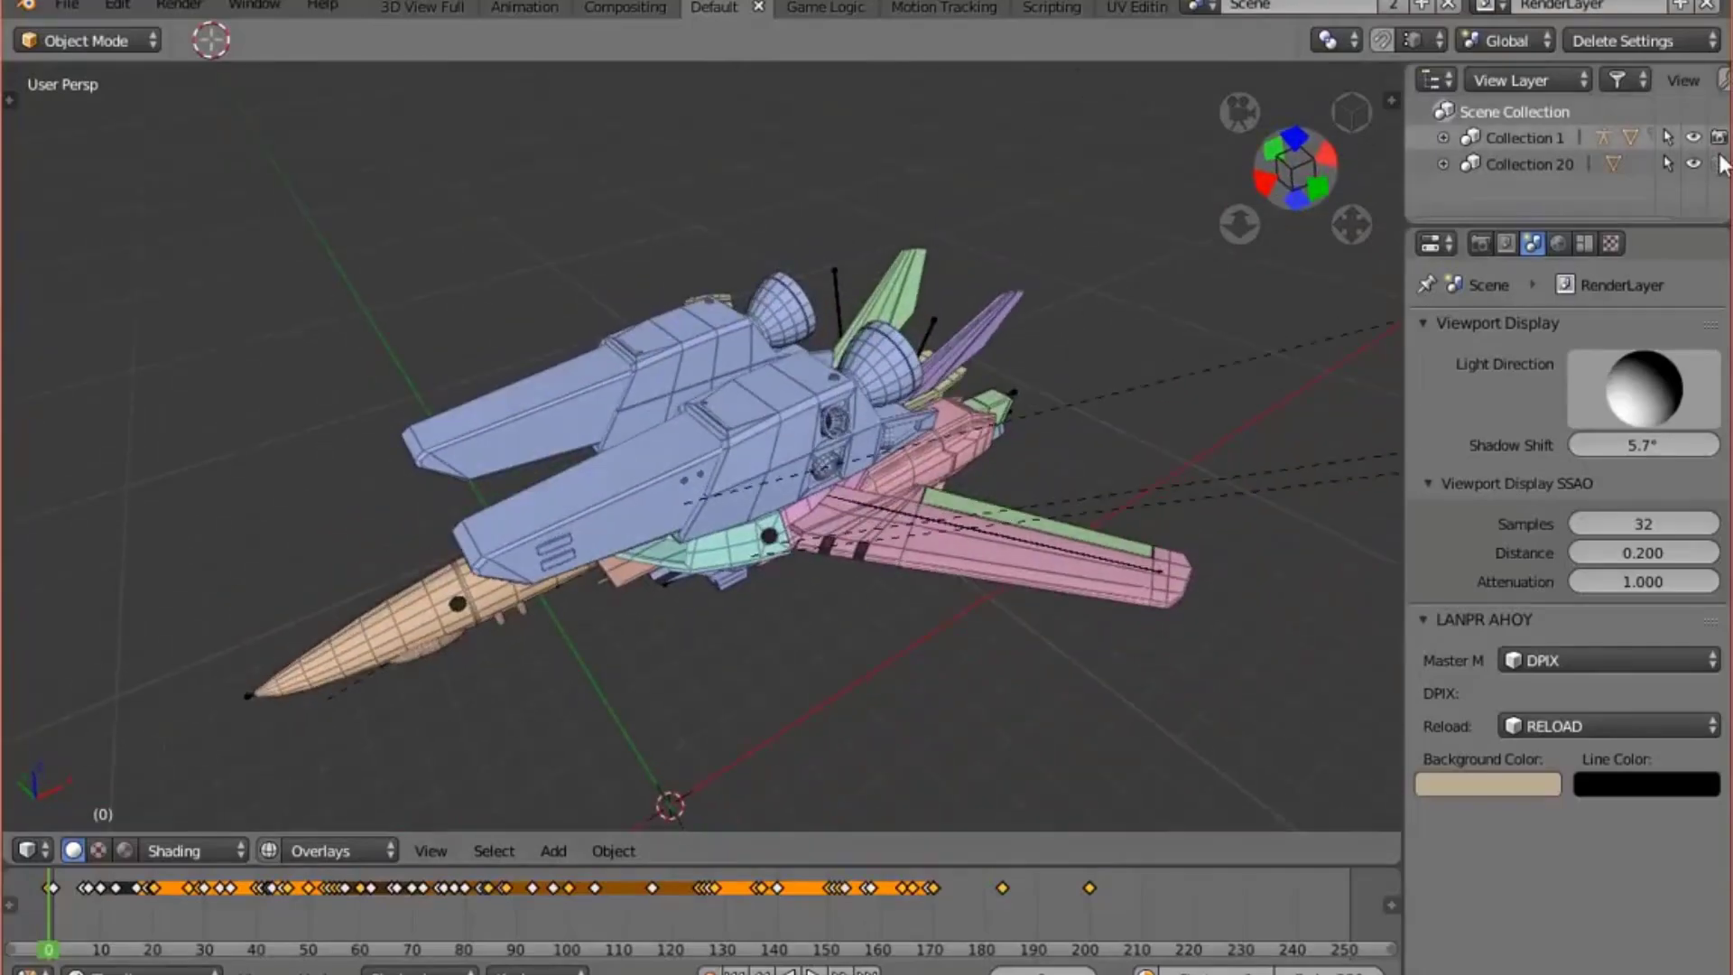
- Hide Collection 20, set the sculpt brush Strength to 1.000, and stroke the sphere
click(1693, 163)
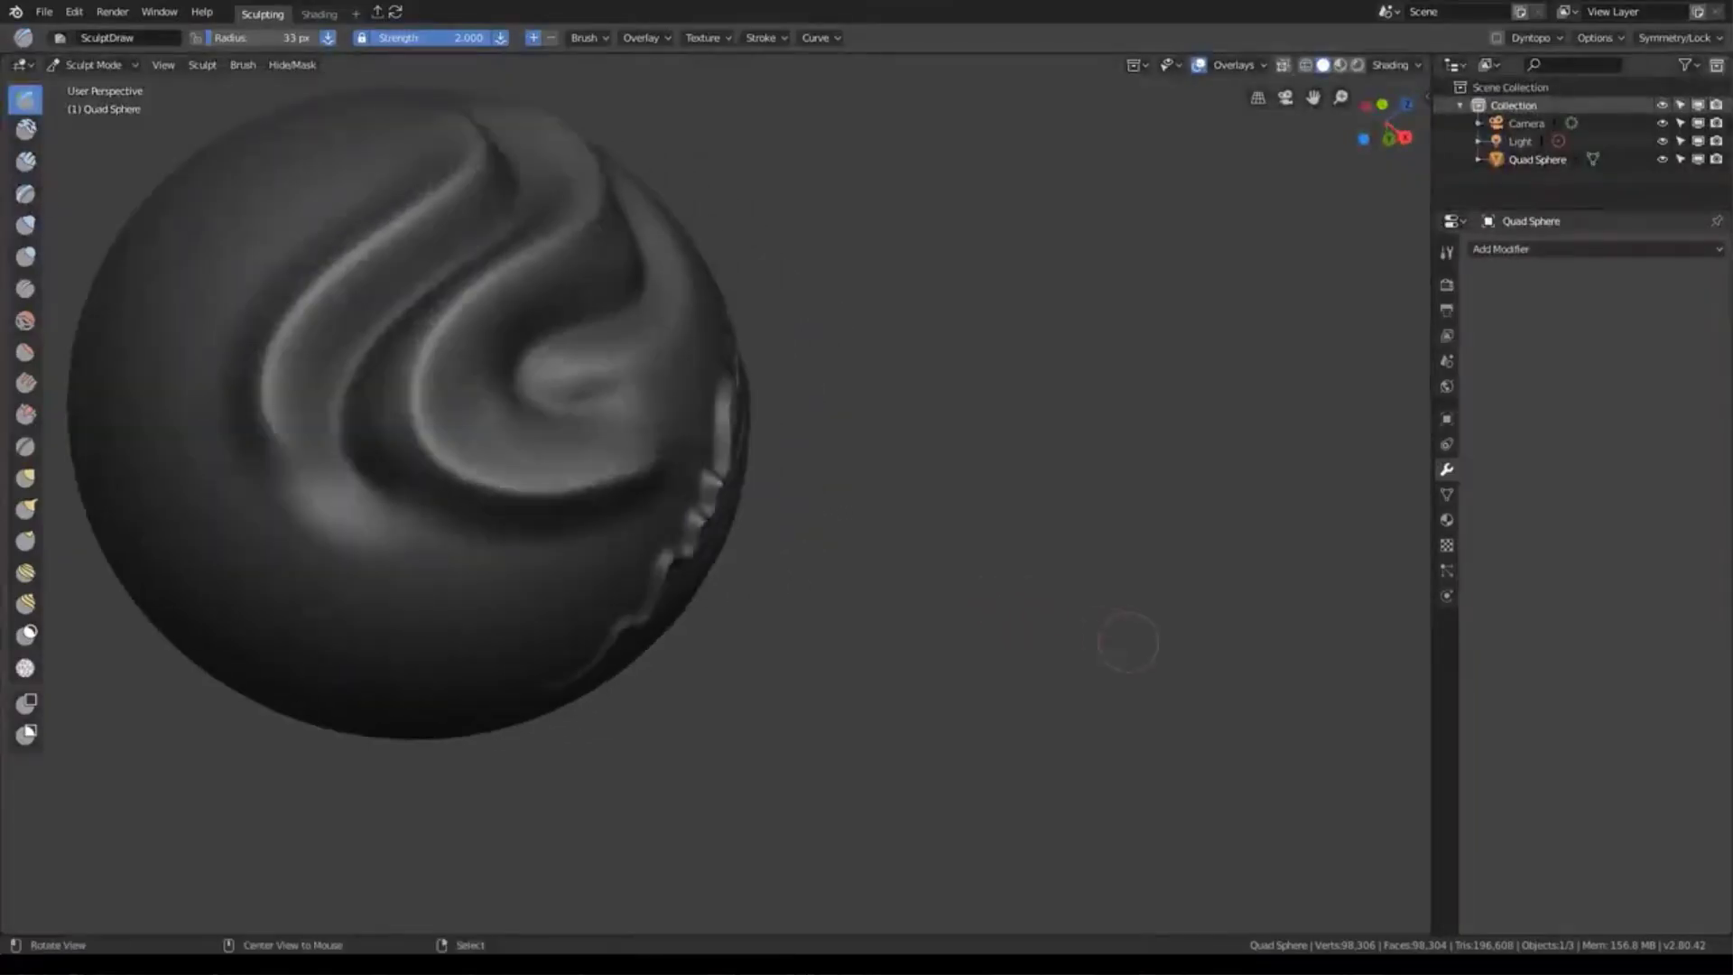
alt+drag(1128, 643, 538, 139)
click(433, 37)
text(1)
key(Return)
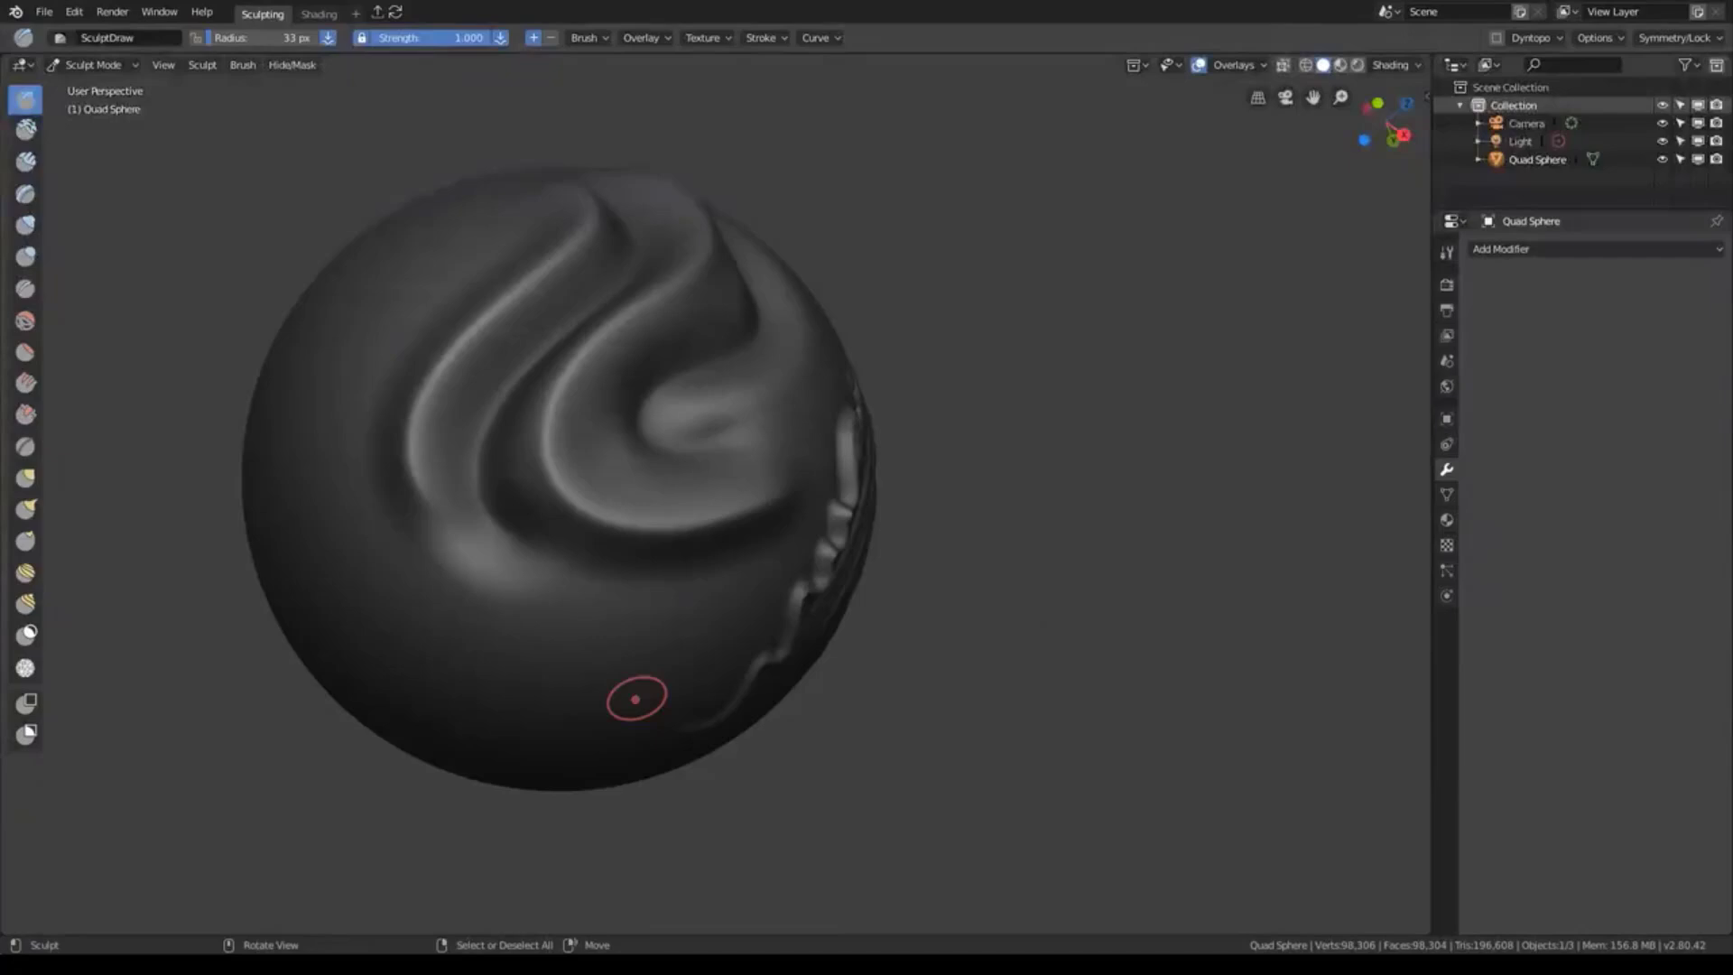
mouse_move(665, 662)
alt+mouse_down()
mouse_move(857, 374)
mouse_move(909, 338)
mouse_move(842, 465)
mouse_move(899, 334)
mouse_move(784, 604)
mouse_move(844, 407)
mouse_move(898, 334)
alt+mouse_up()
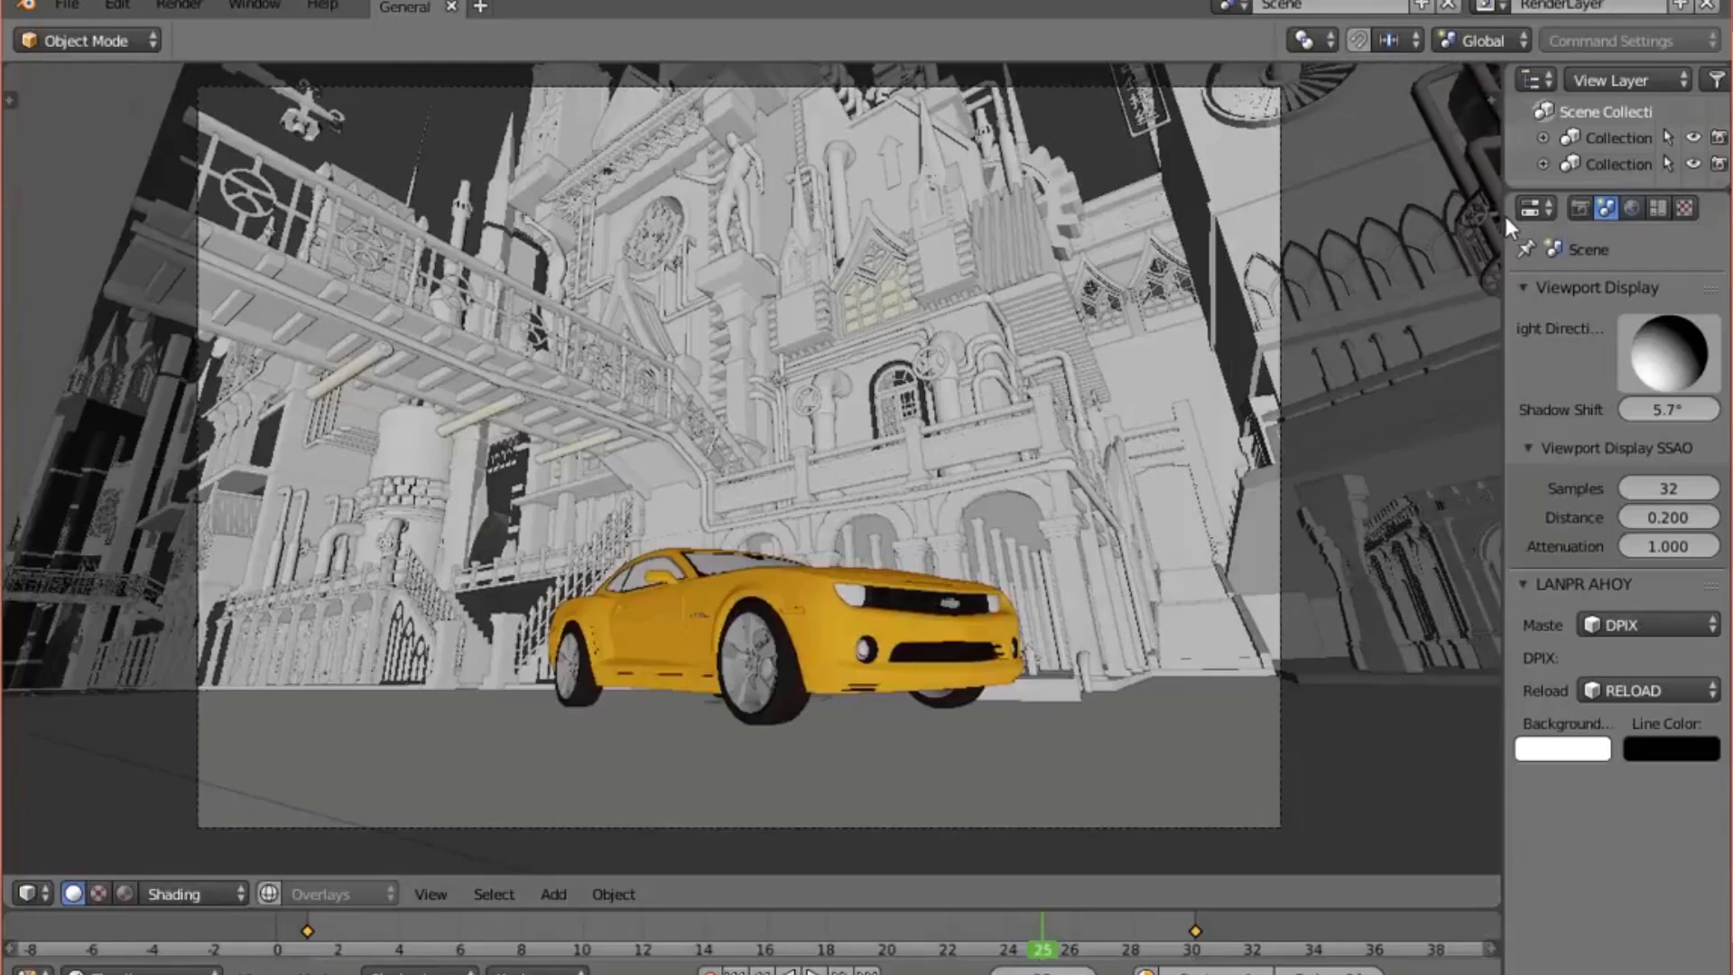
- Widen the Properties area, keep LANPR as render engine, and show the Scene settings
drag(1504, 213, 1343, 213)
click(1419, 208)
click(1575, 296)
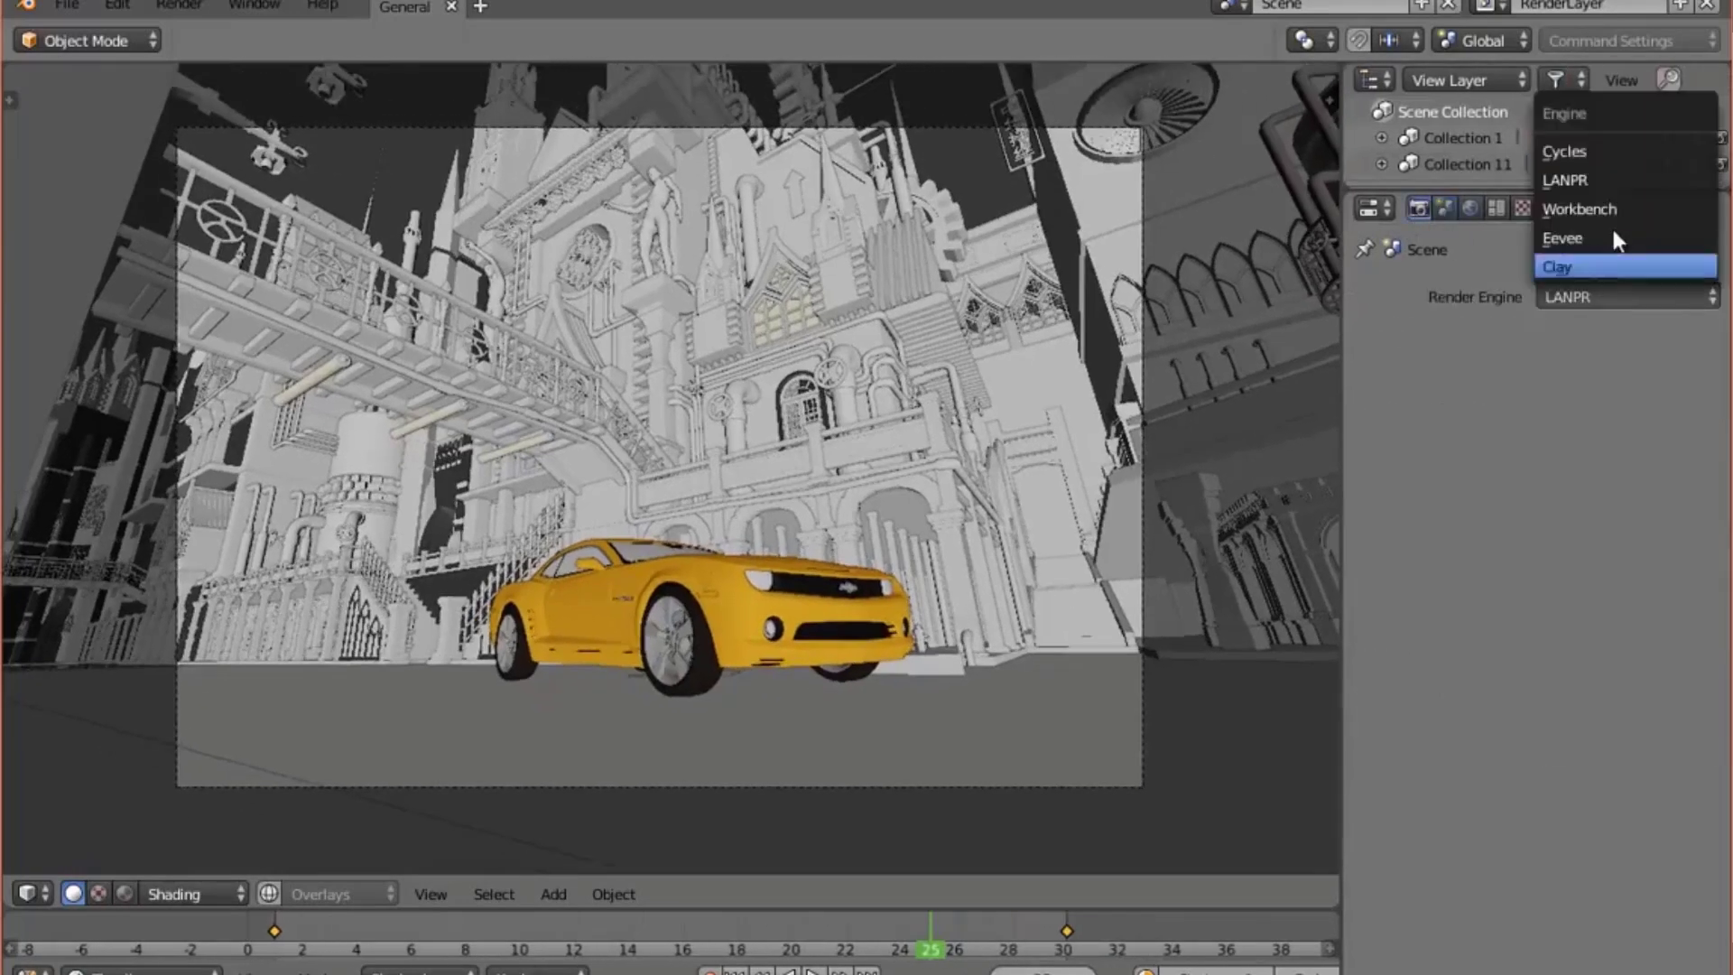
click(1615, 177)
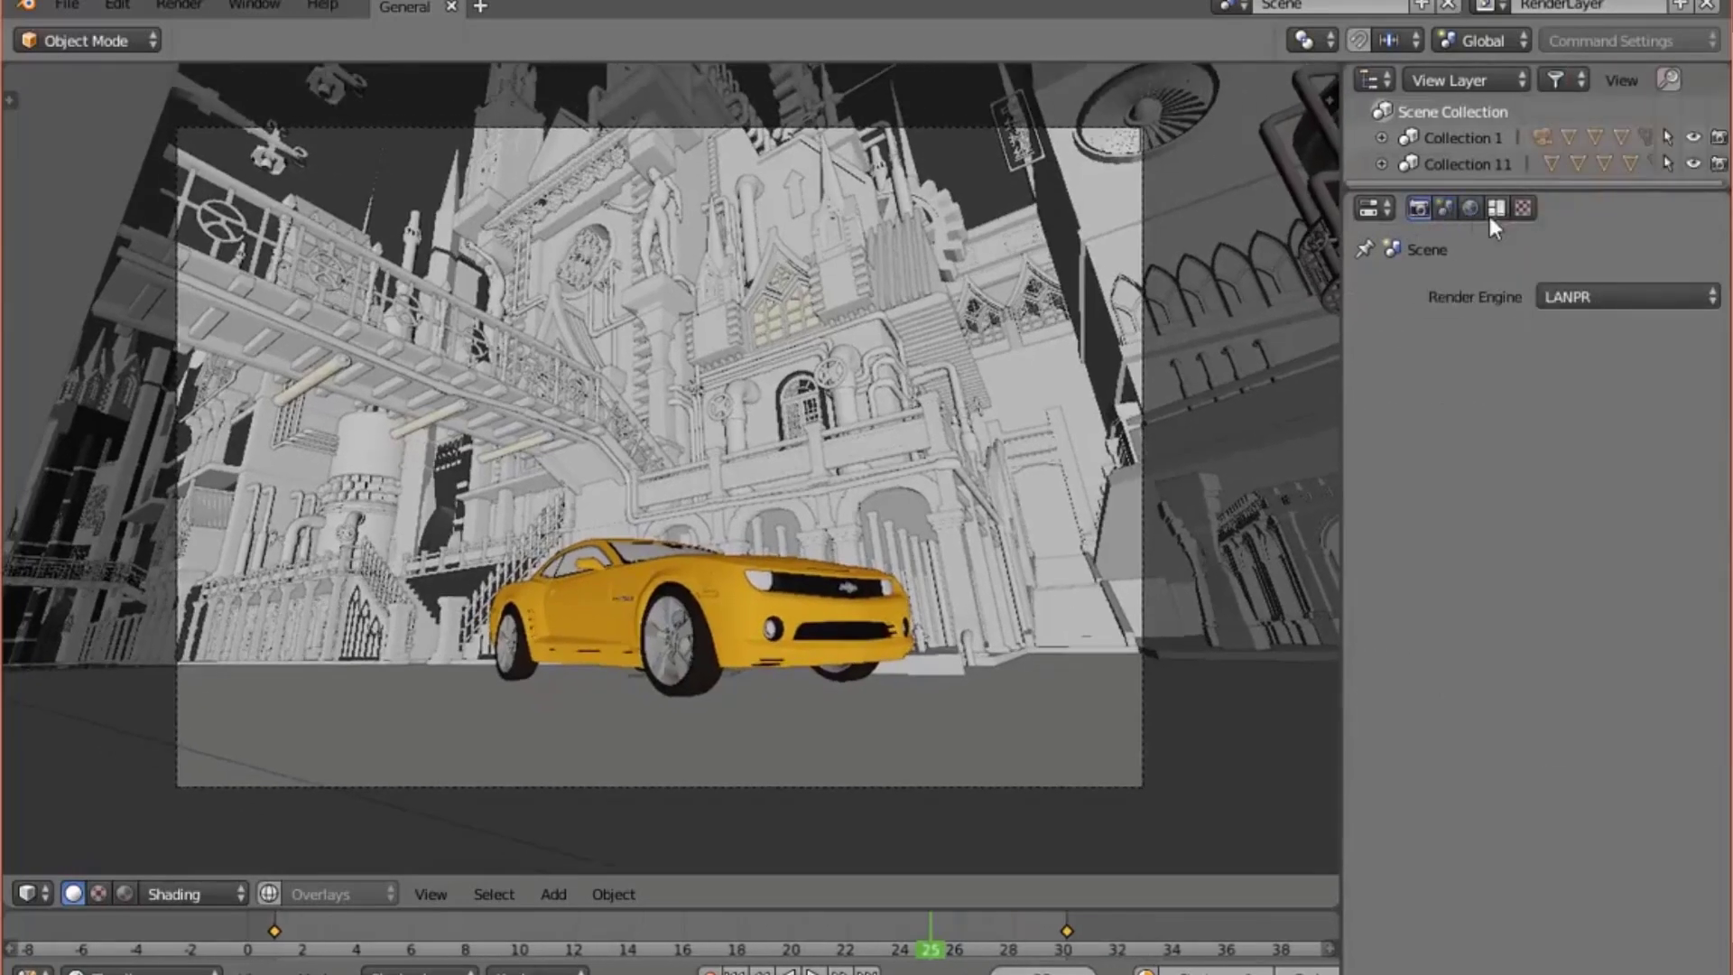
click(1446, 209)
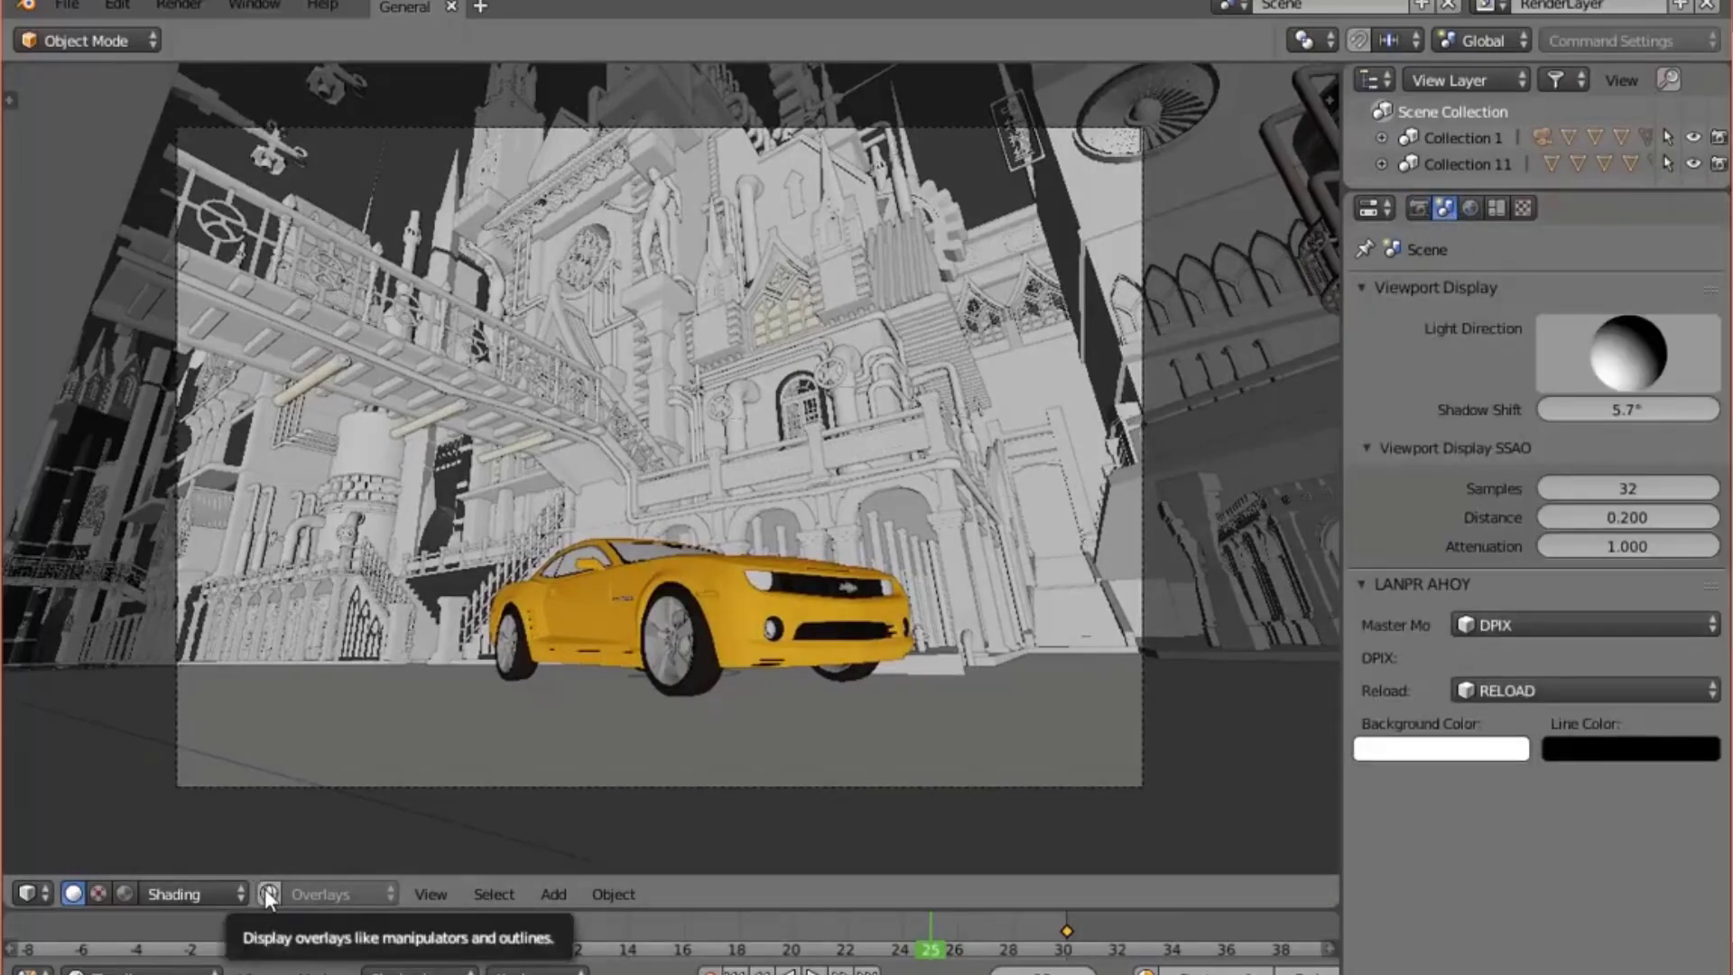
- Preview the city scene in Rendered shading and play the animation while orbiting
click(126, 888)
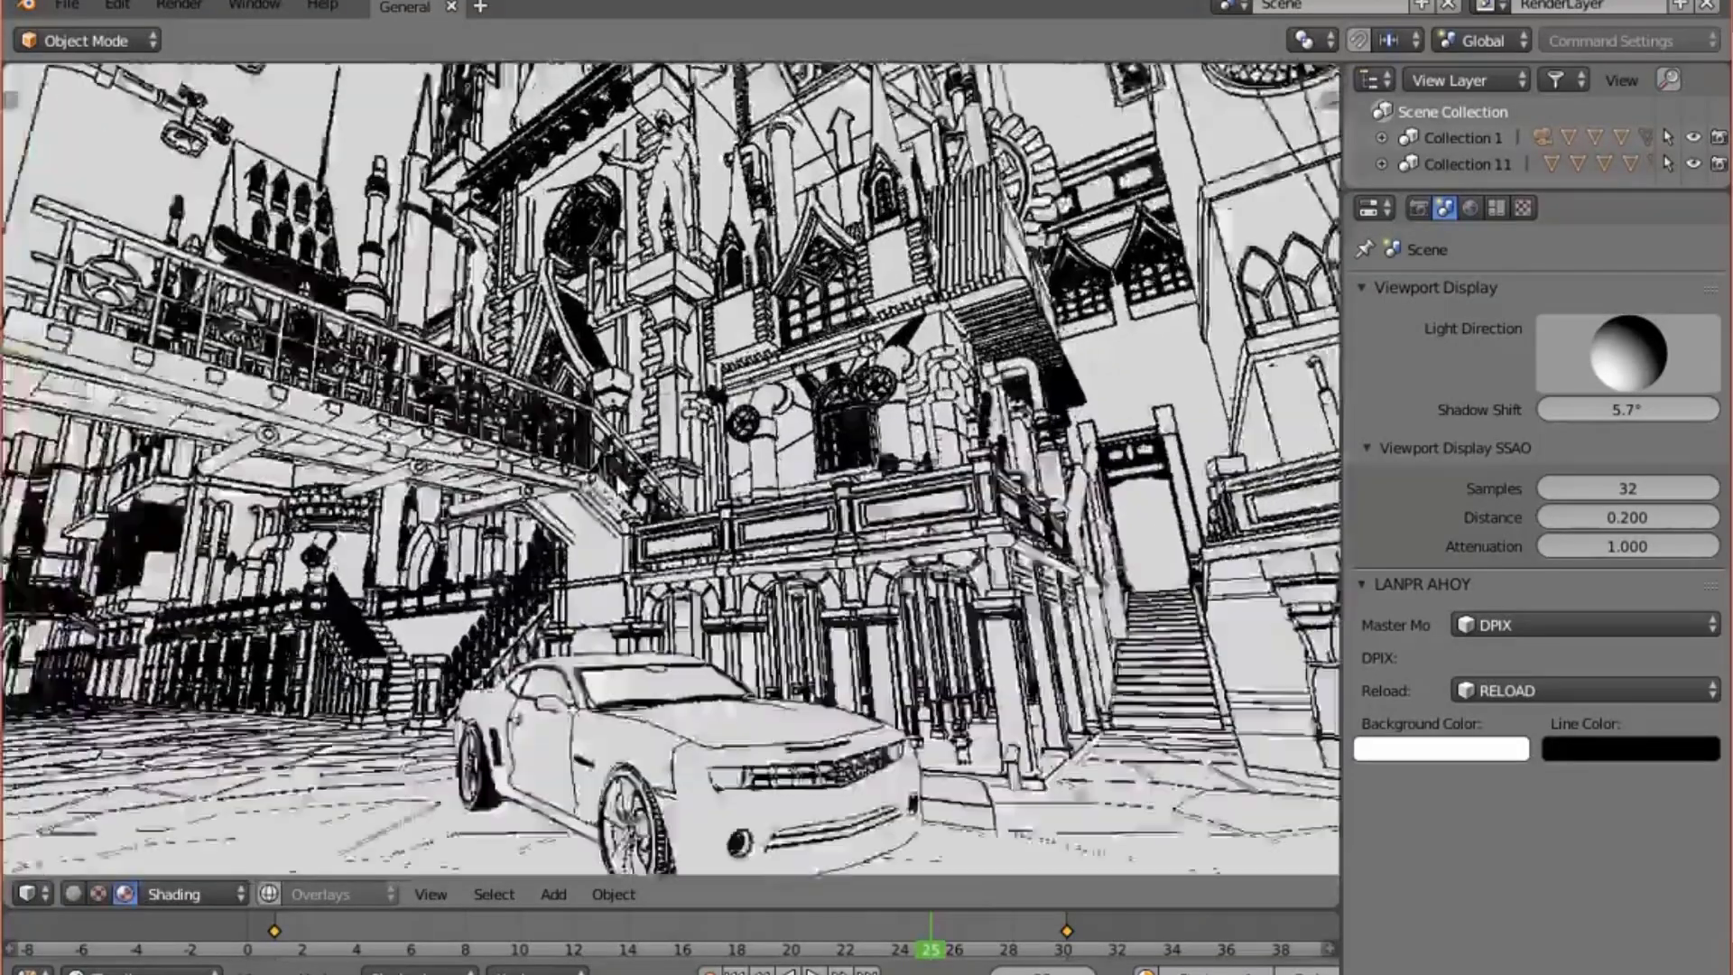
middle_drag(620, 486, 727, 691)
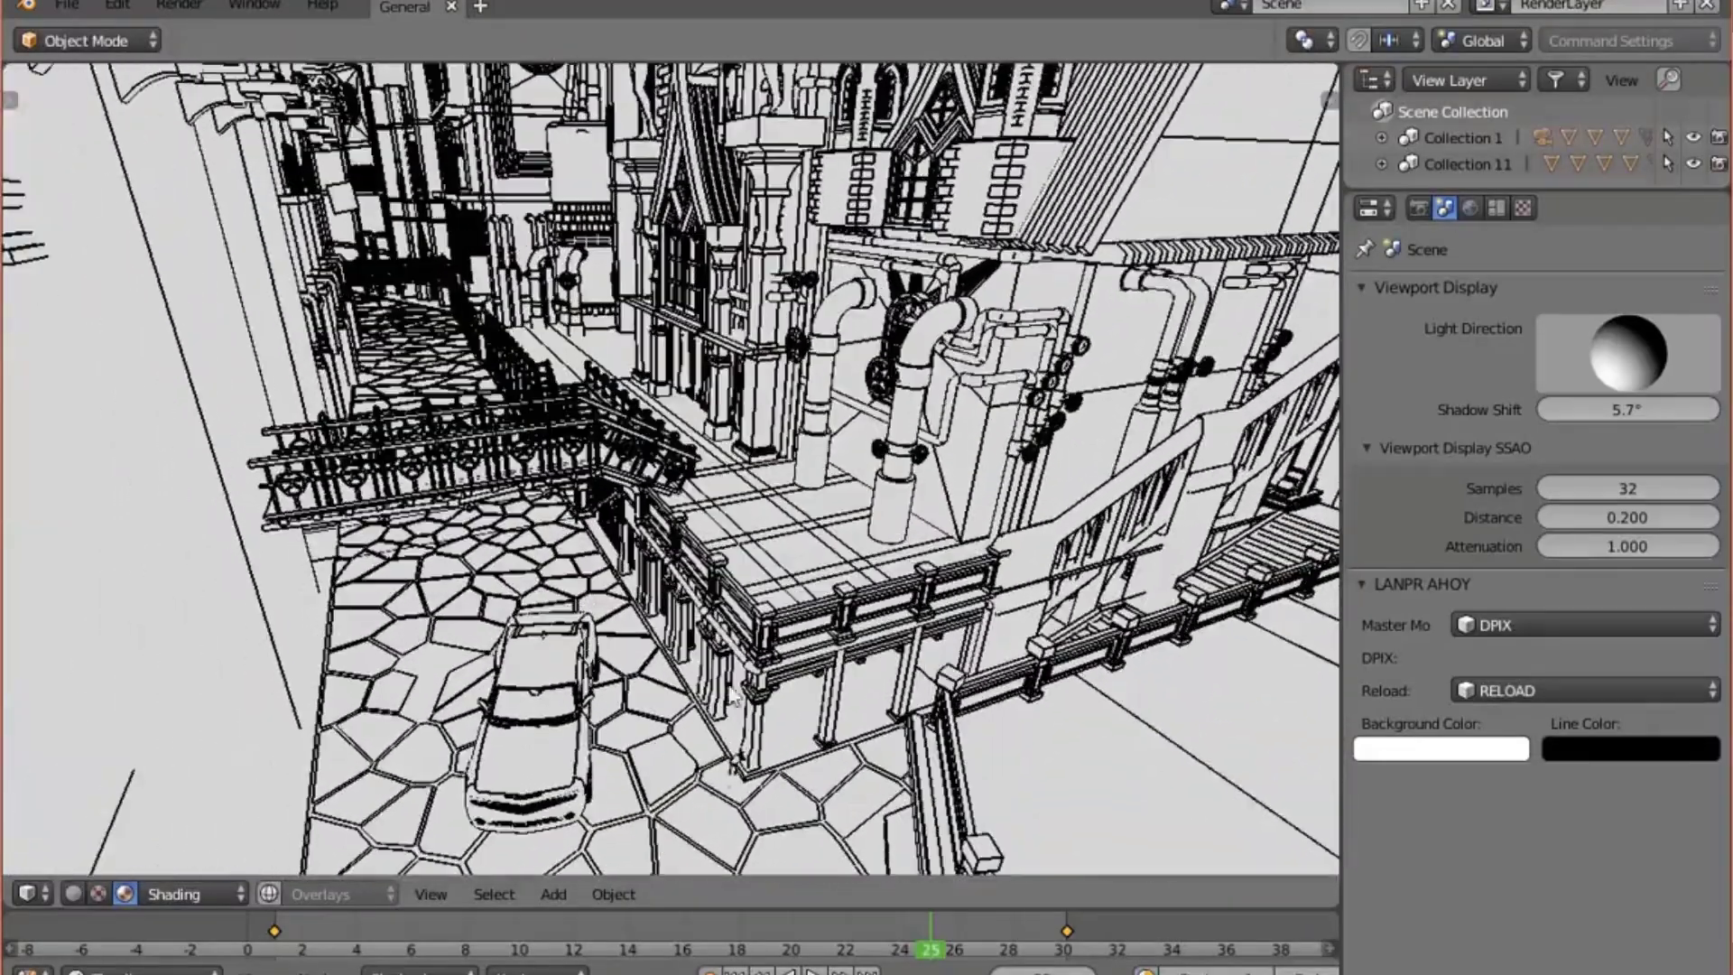
click(750, 964)
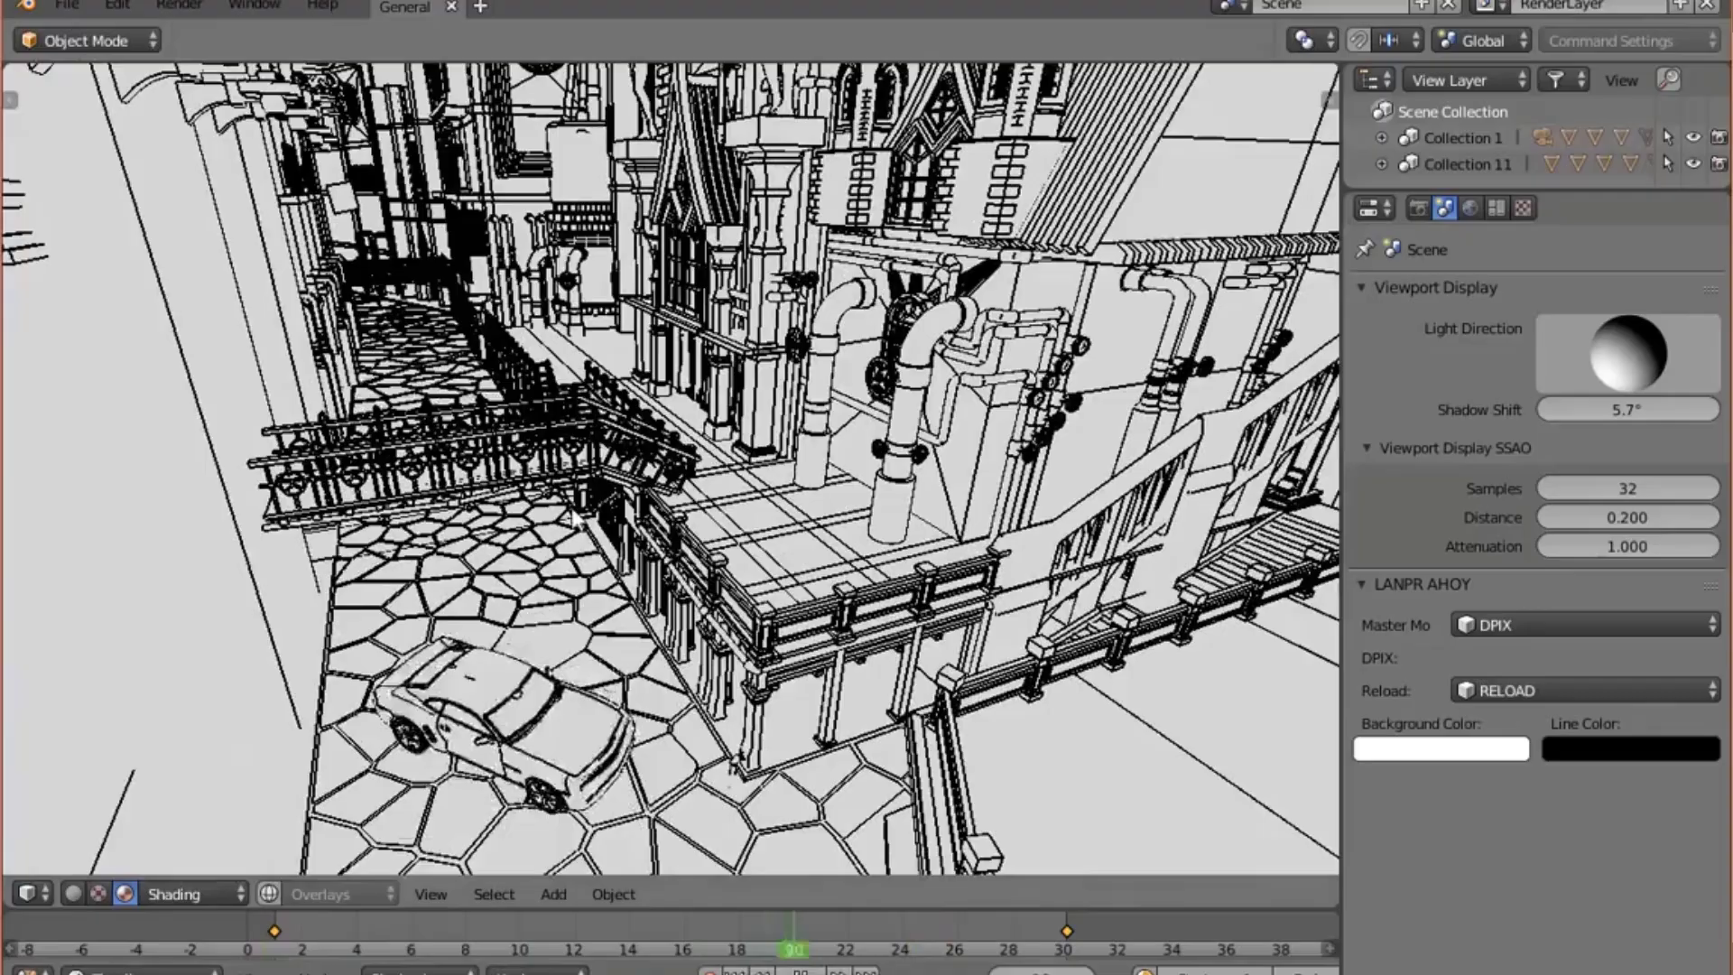
middle_drag(632, 541, 693, 511)
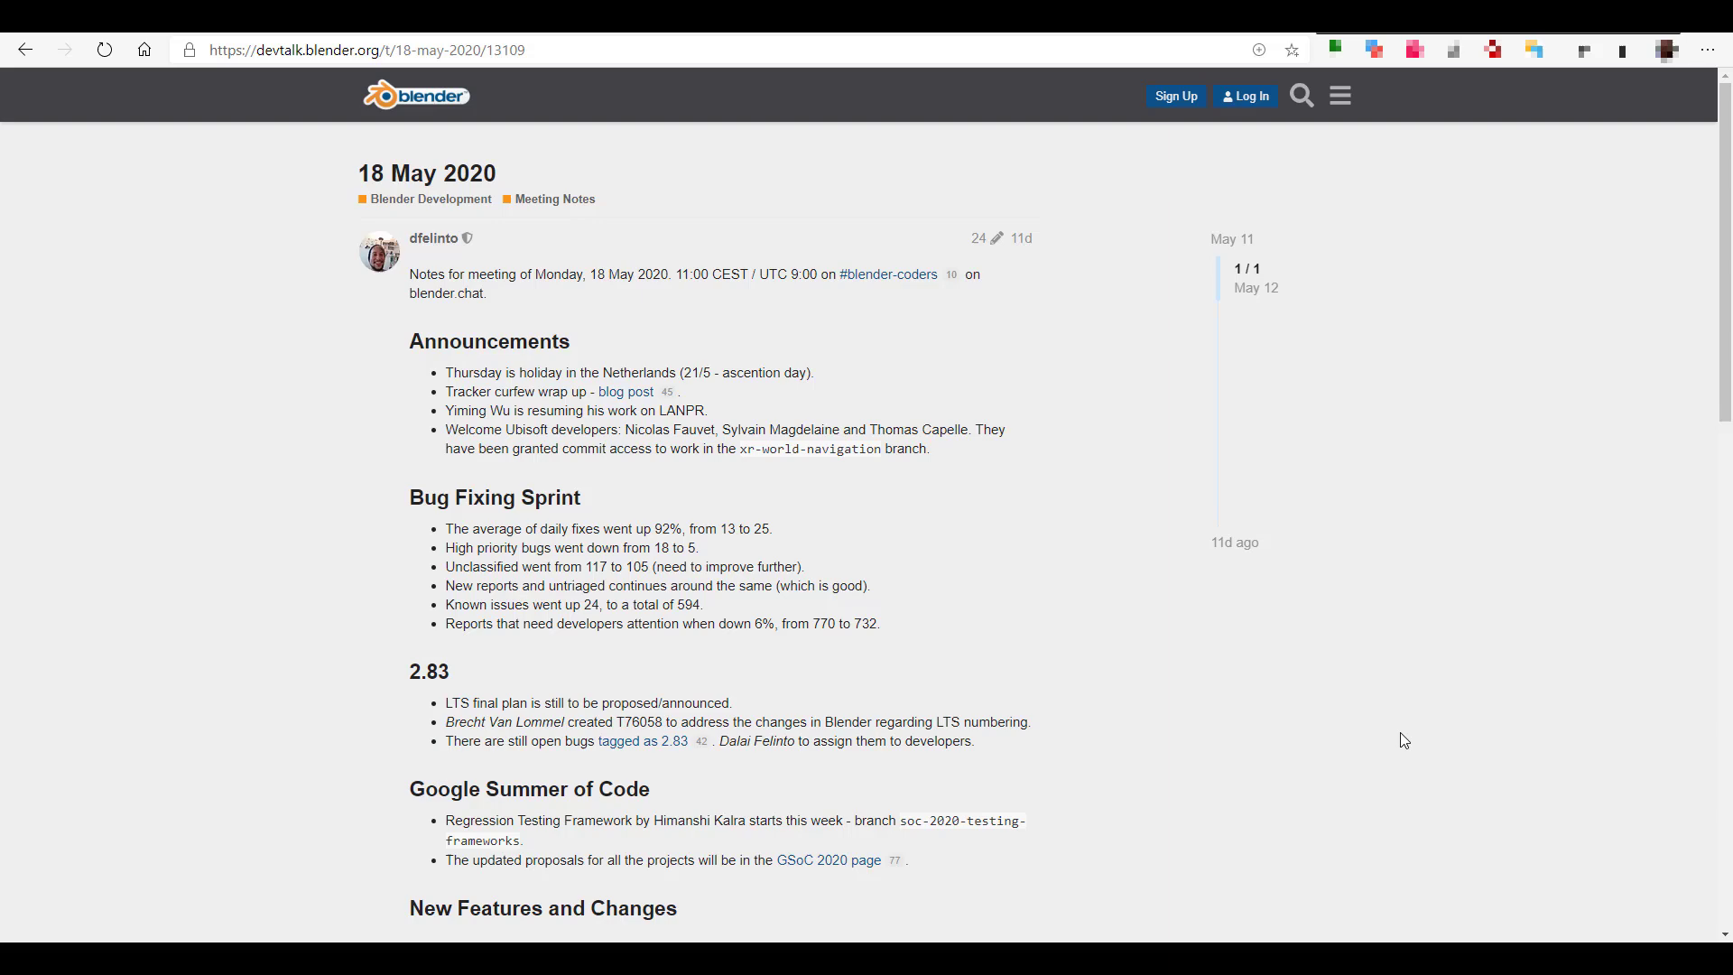
- Open the code.blender.org Long-term Support Pilot post from the meeting notes
click(191, 32)
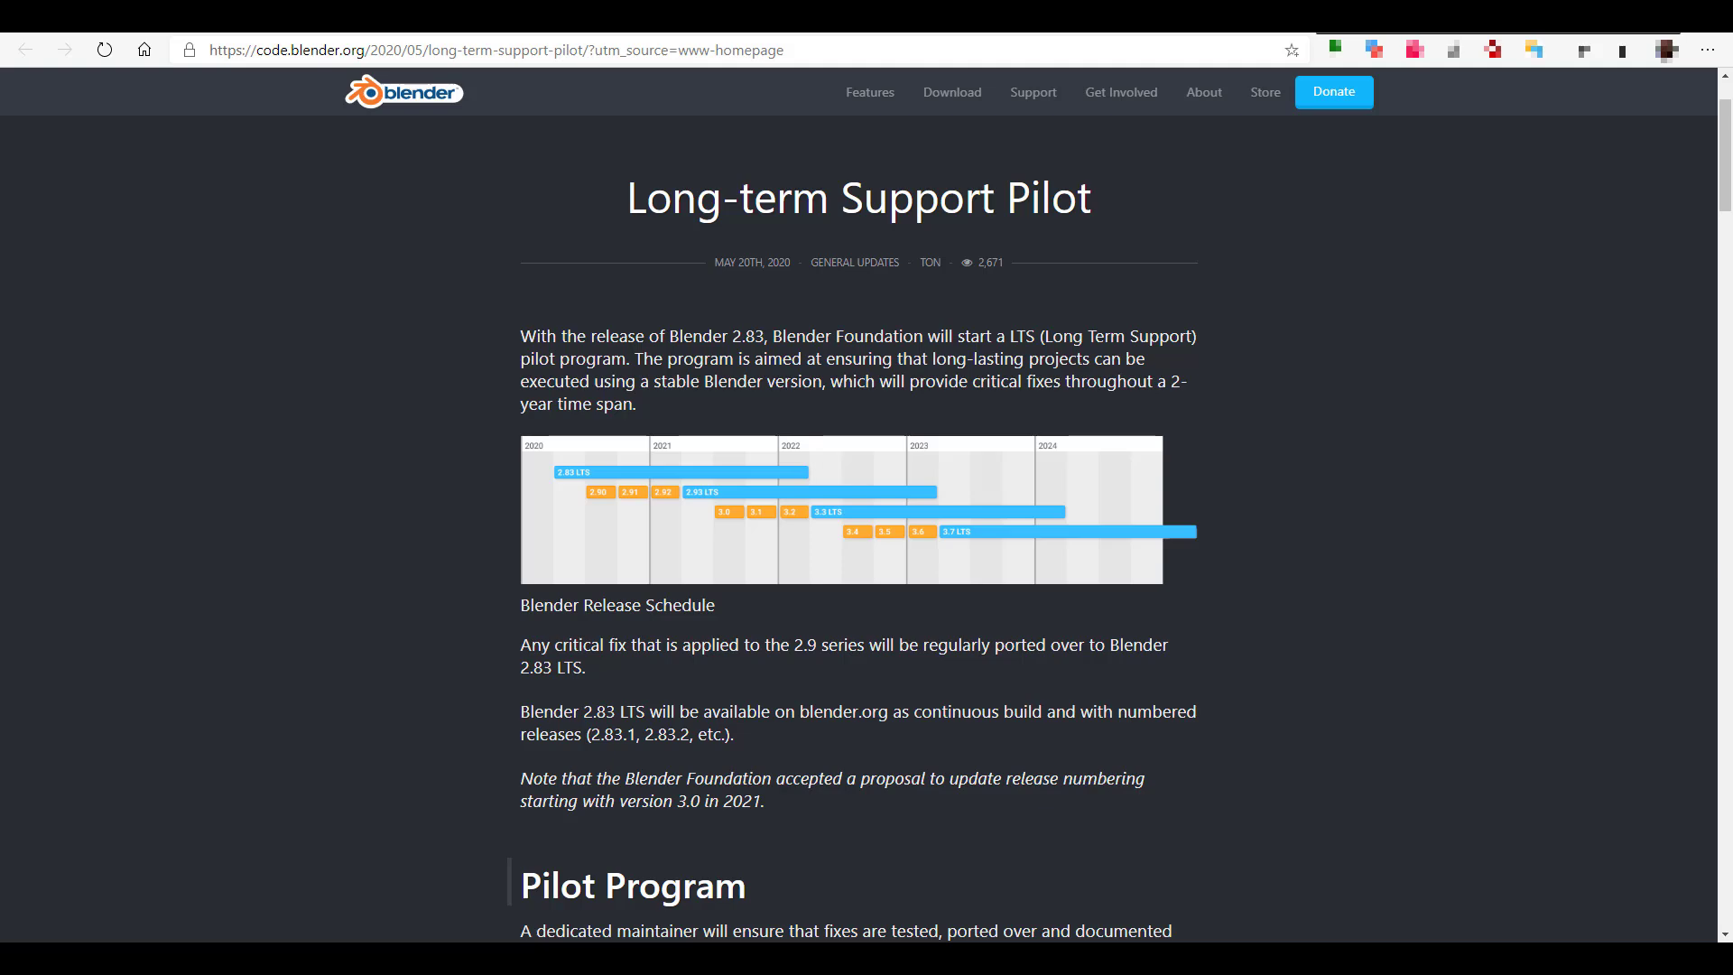
- Scroll past the release schedule image to the Pilot Program section
scroll(1462, 454, down, 5)
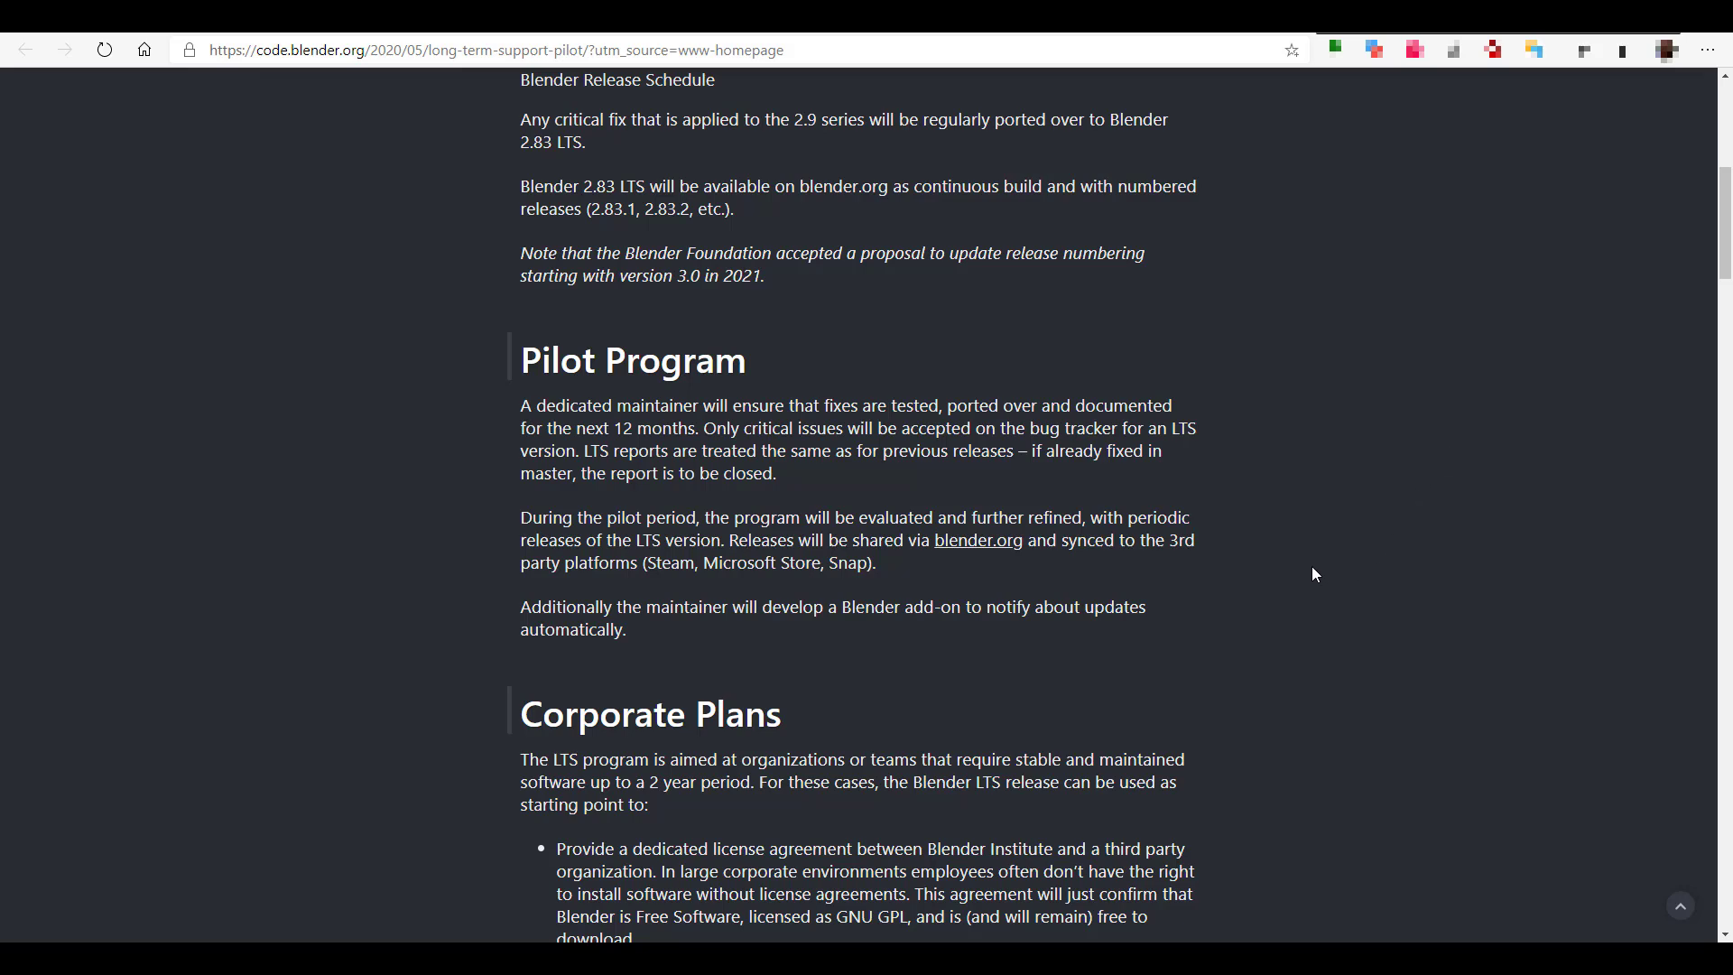
- Scroll down to the end of the Corporate Plans section
scroll(1313, 573, down, 4)
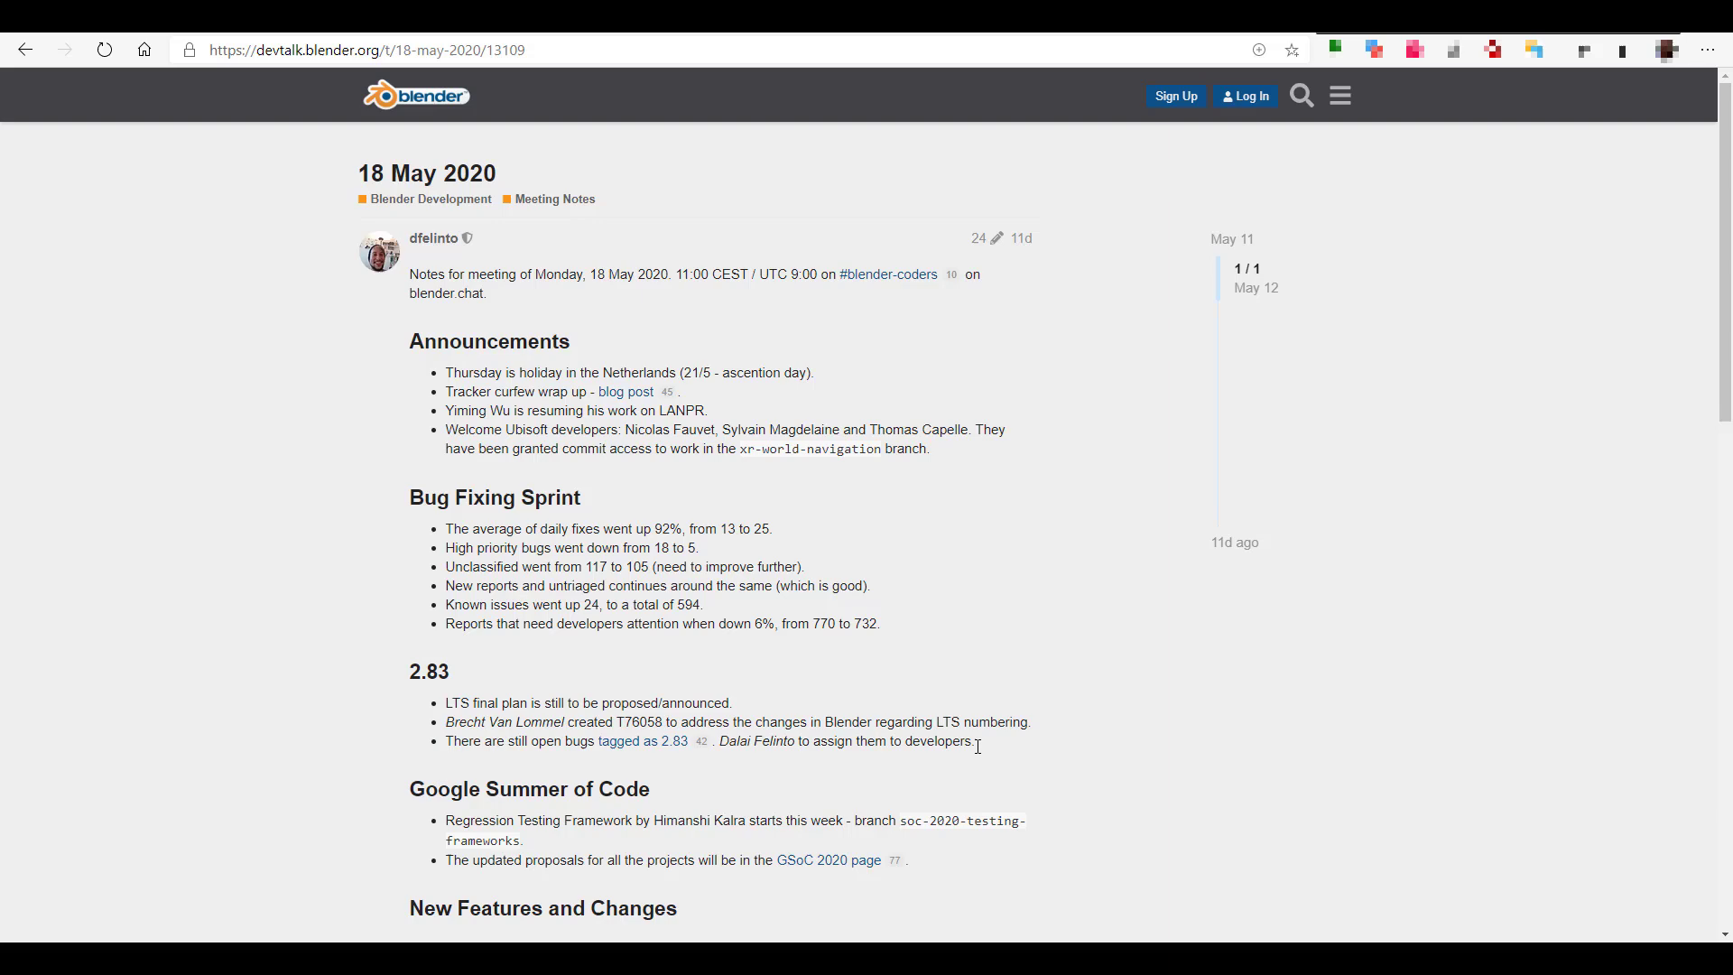
- Scroll the meeting notes and follow the 'GSoC 2020 page' link under Google Summer of Code
scroll(977, 740, down, 4)
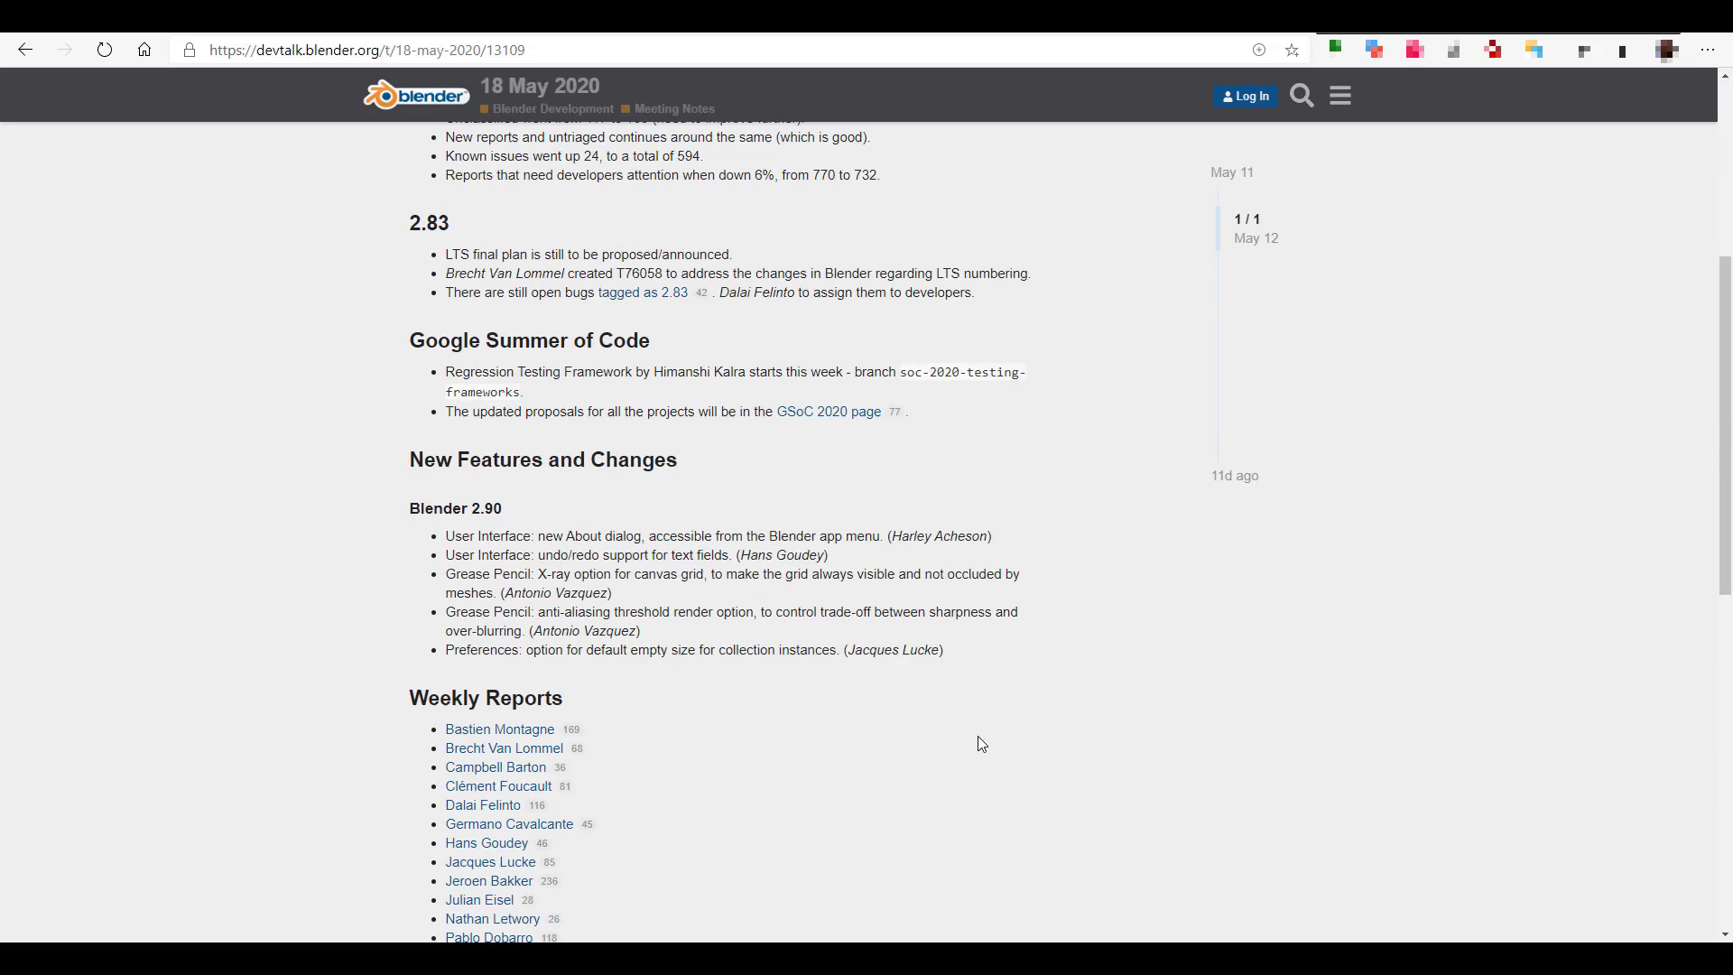
click(828, 467)
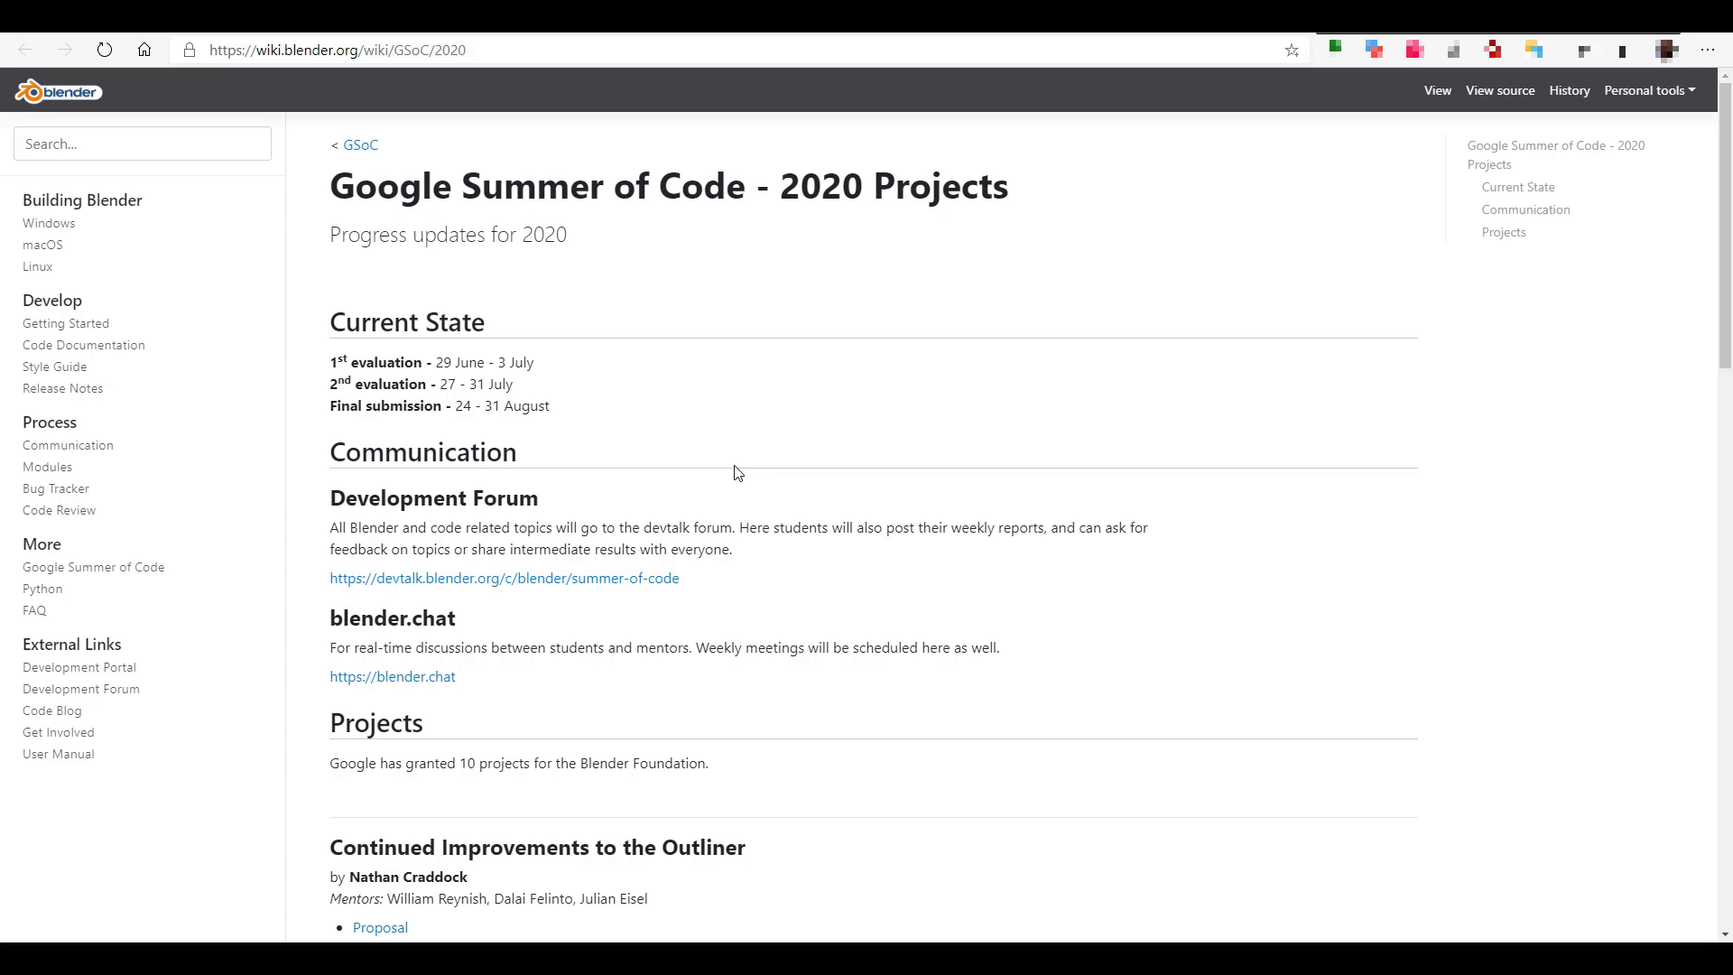
- Browse the GSoC 2020 project list, then return to the devtalk meeting-notes tab
scroll(737, 472, down, 4)
scroll(746, 468, up, 3)
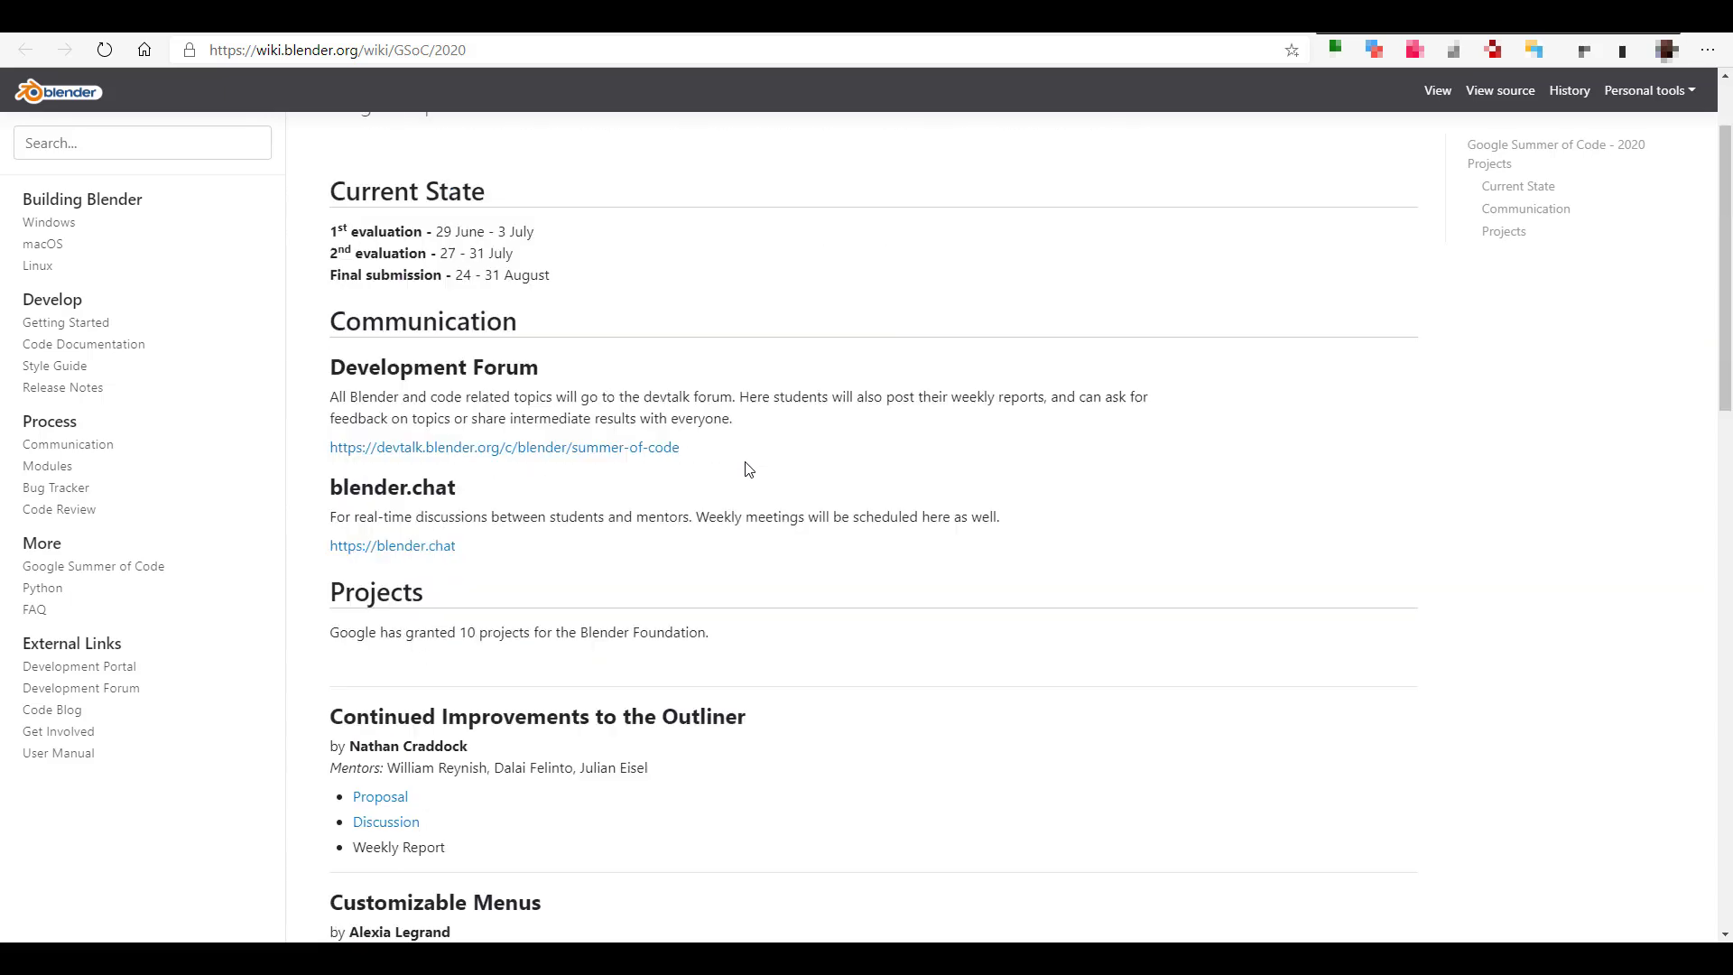
scroll(745, 469, down, 4)
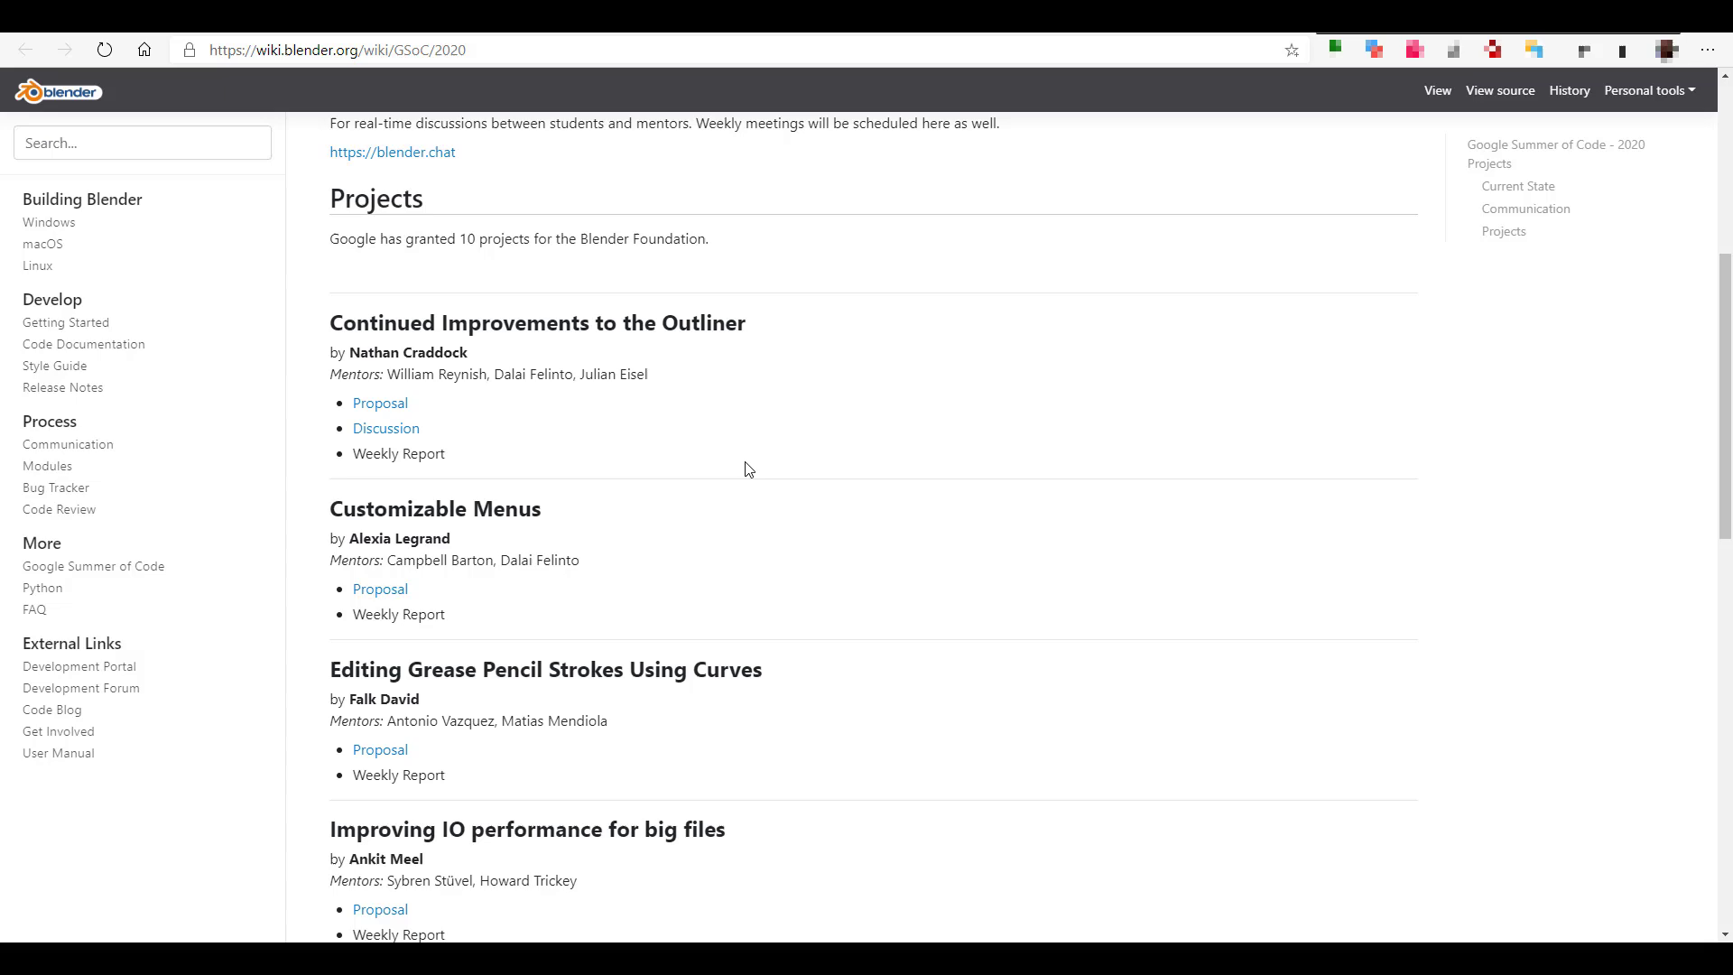
scroll(747, 468, down, 12)
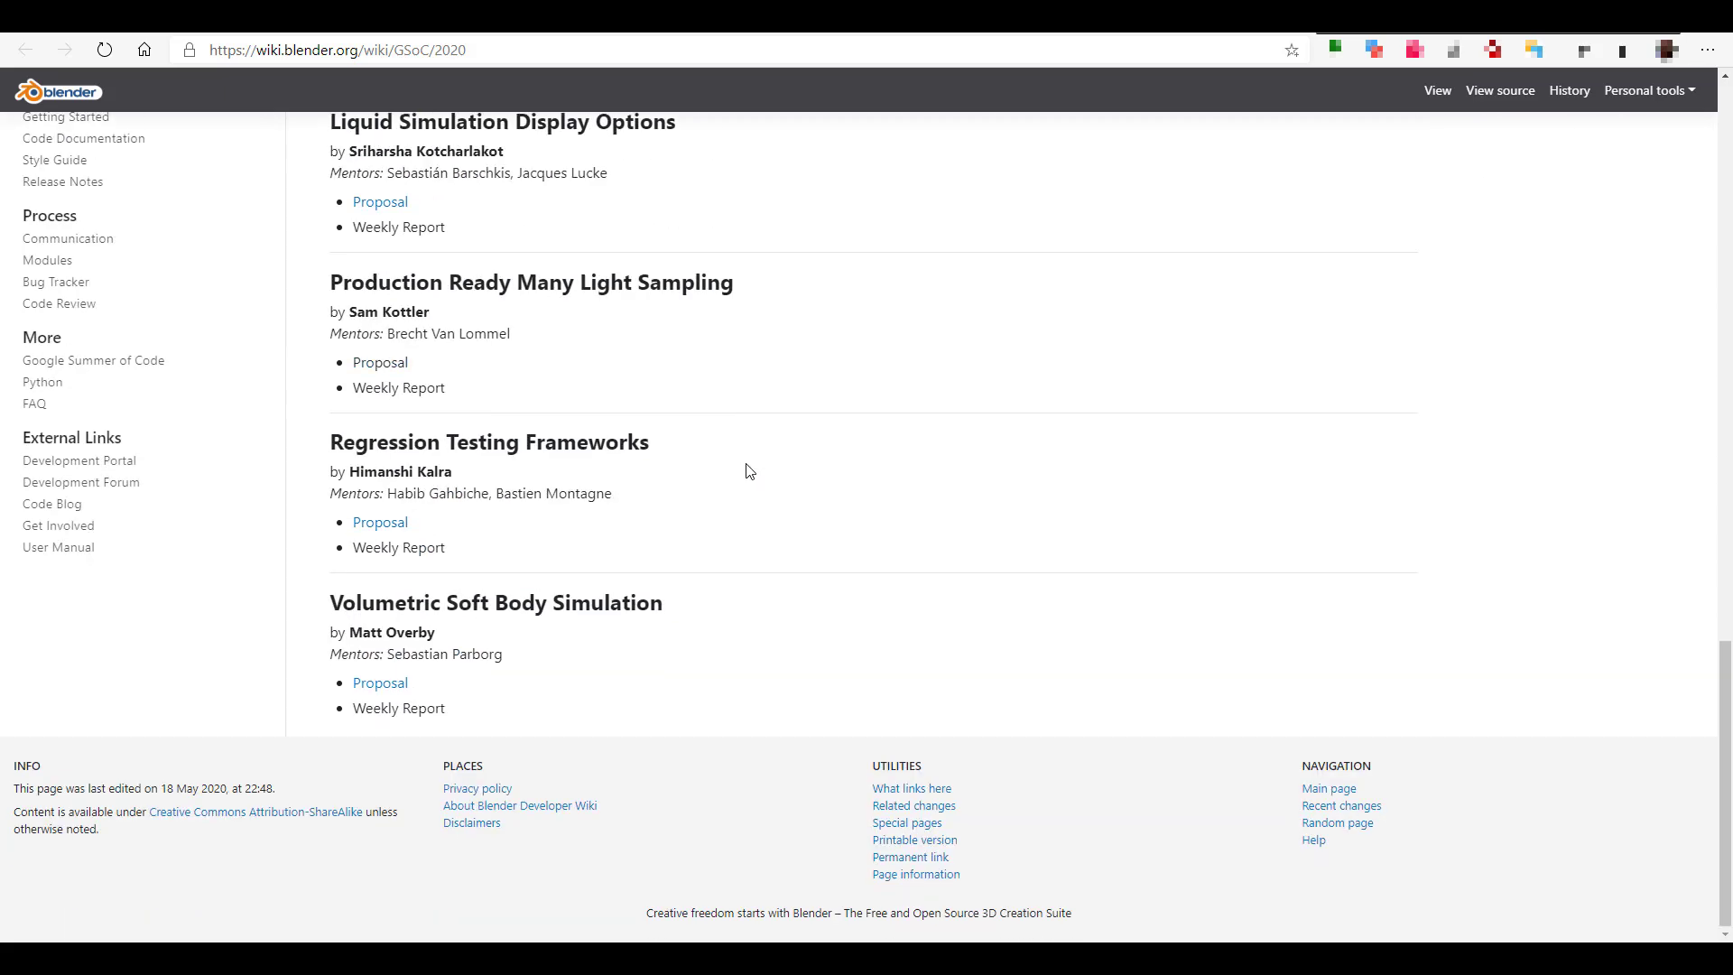
scroll(748, 468, up, 3)
scroll(747, 470, up, 14)
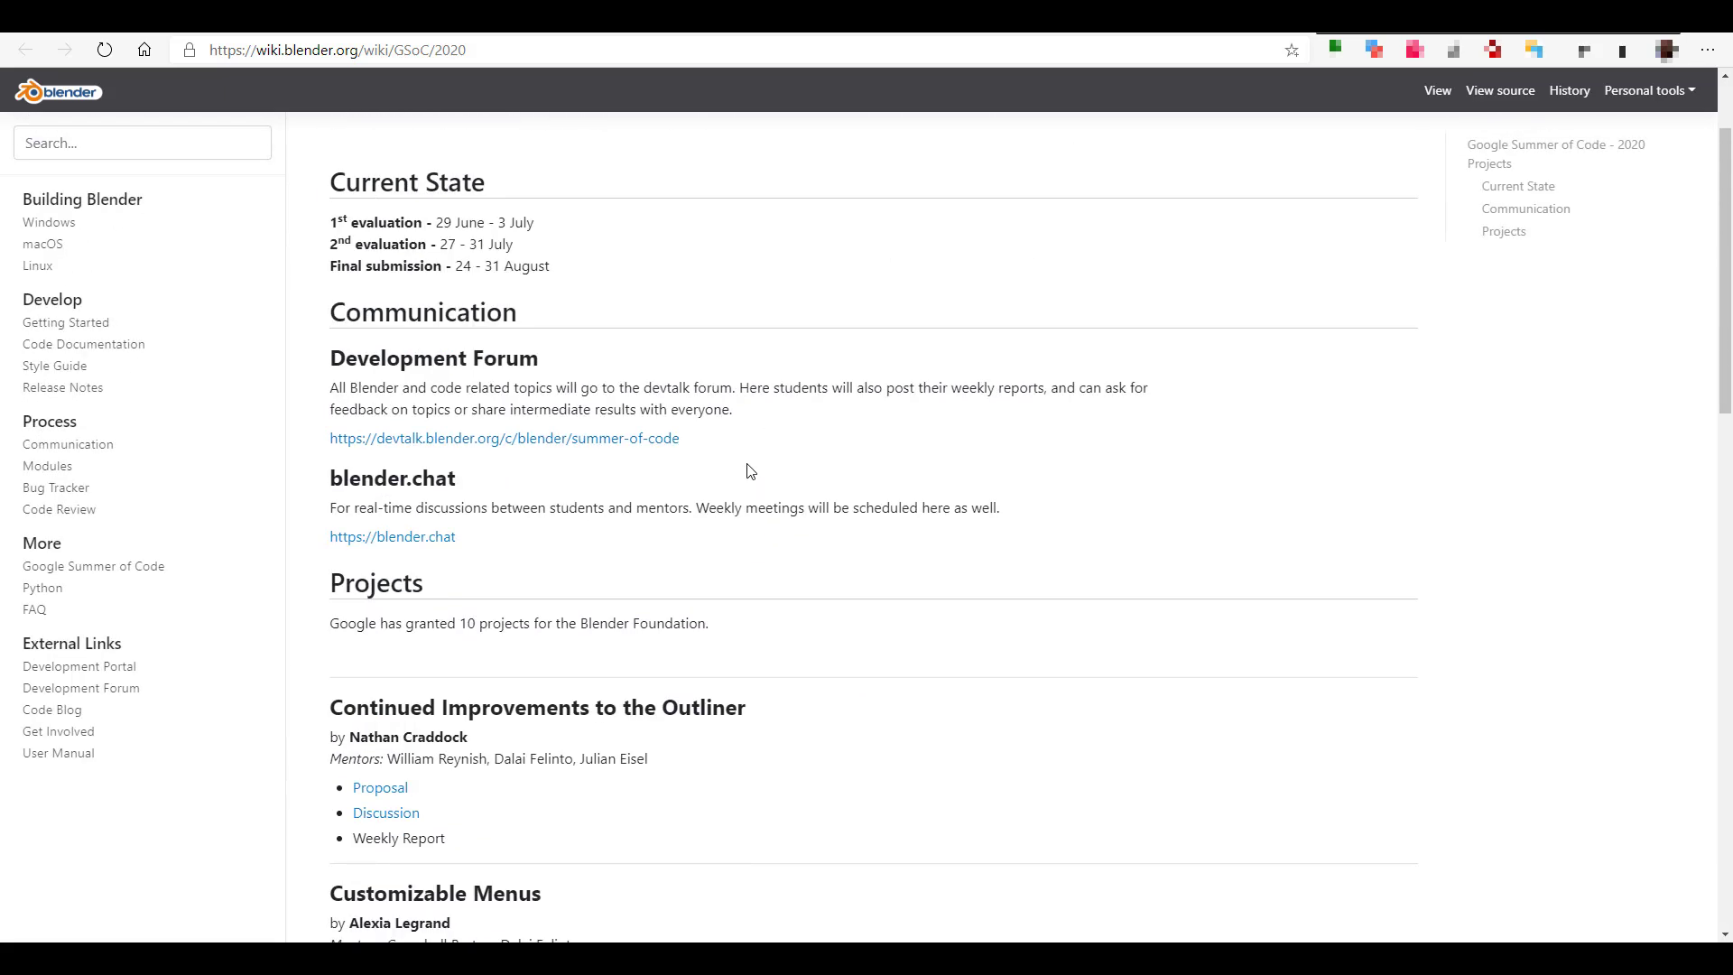
scroll(747, 470, up, 2)
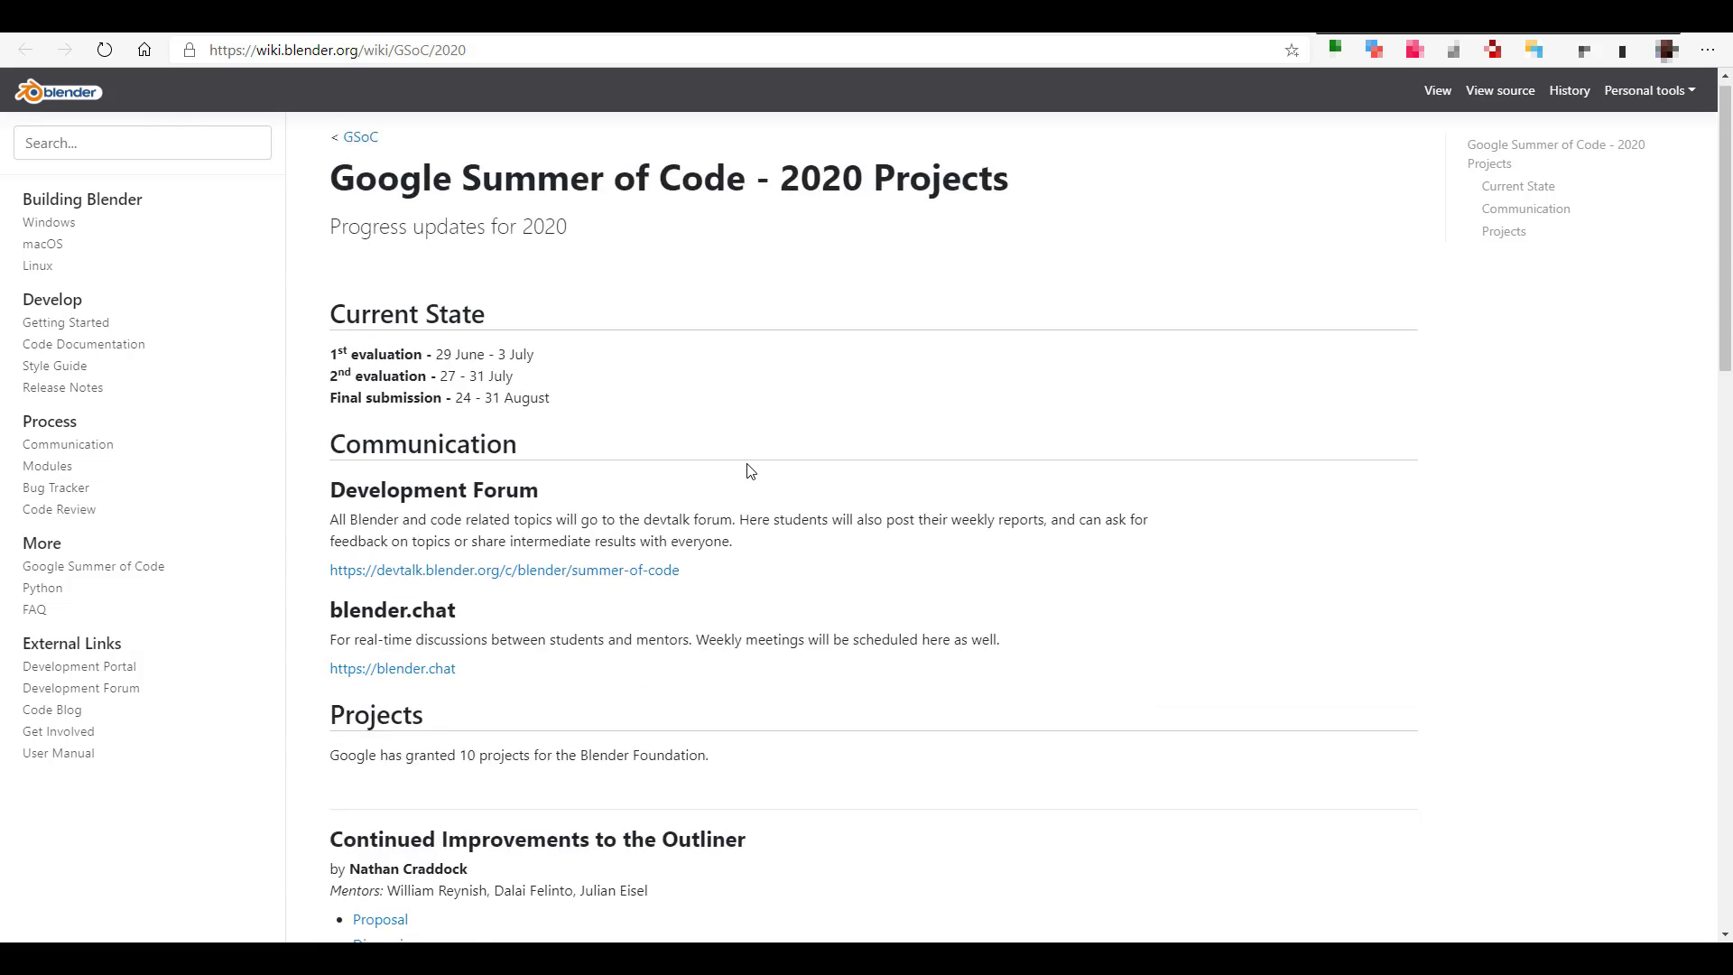
scroll(748, 470, down, 9)
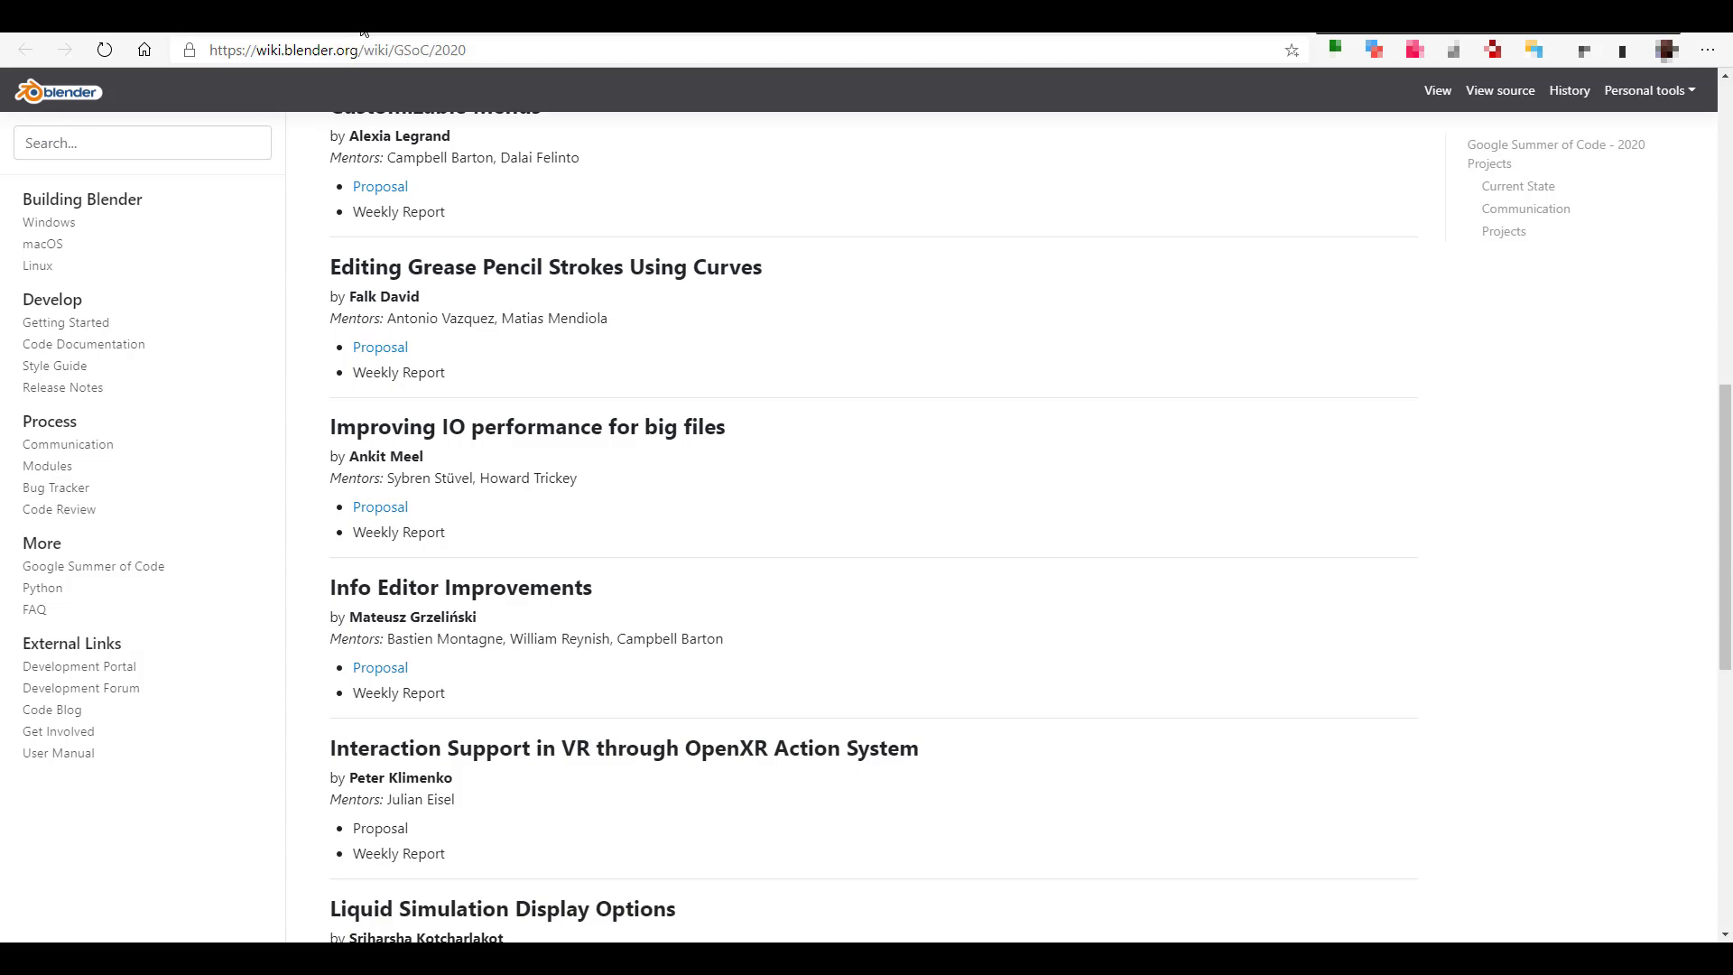
click(327, 32)
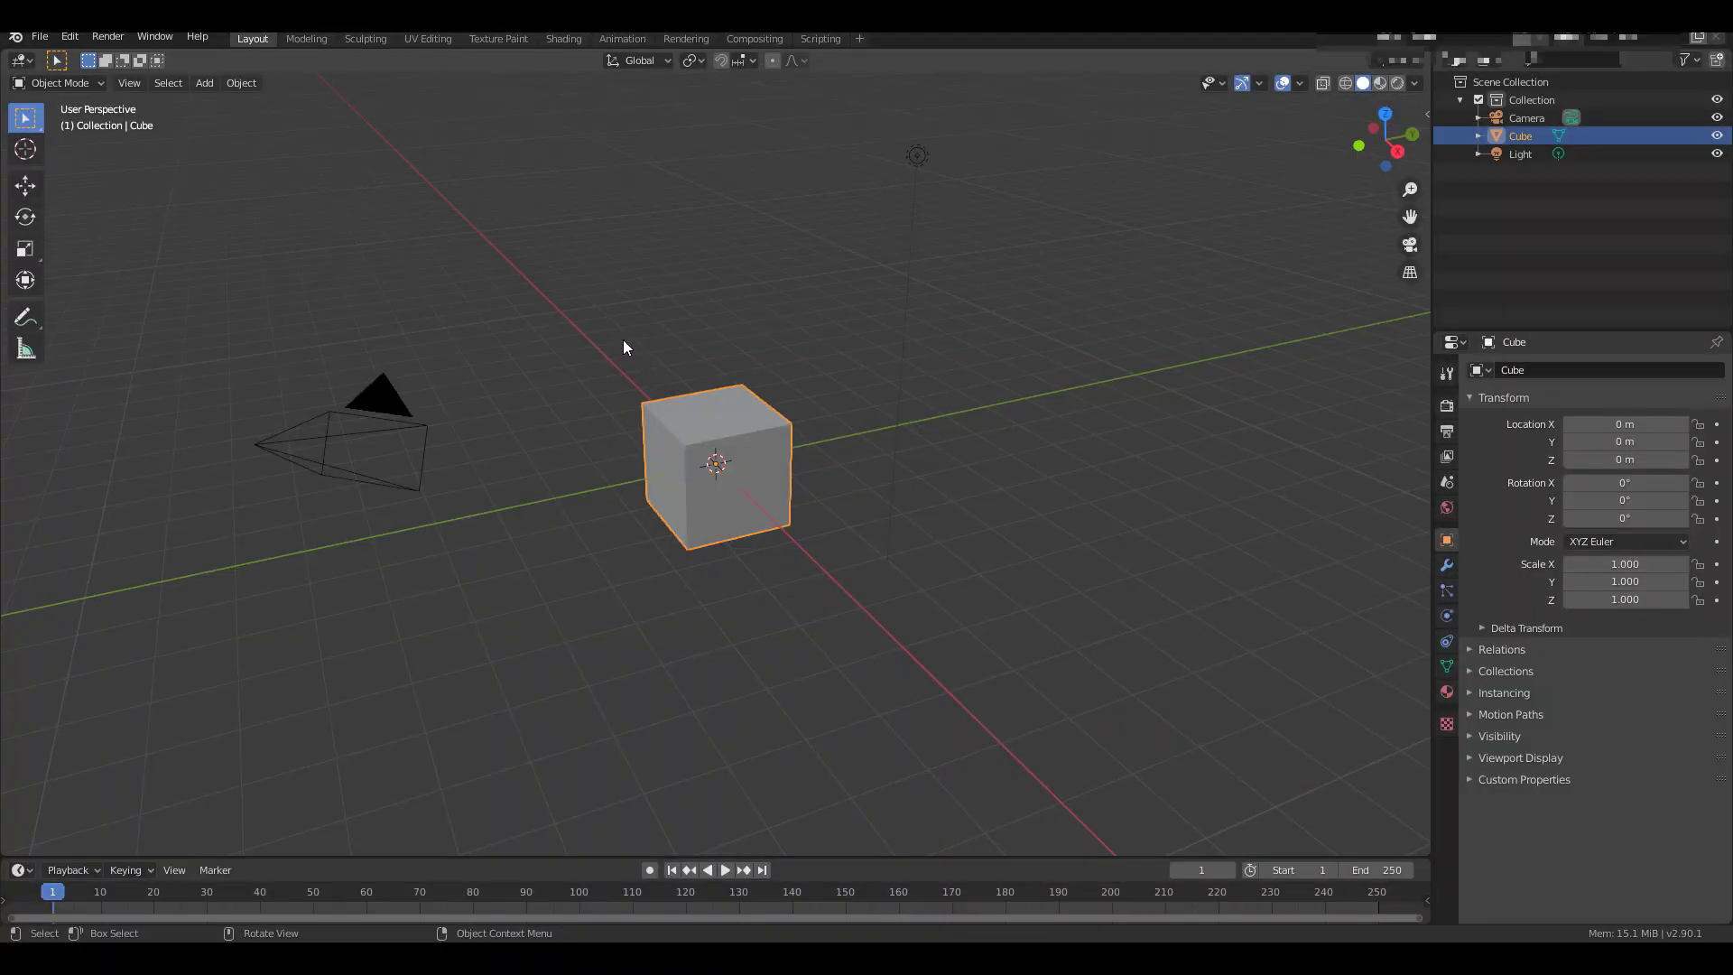
- Show the About Blender panel for the 2.90 alpha build and dismiss it
click(18, 38)
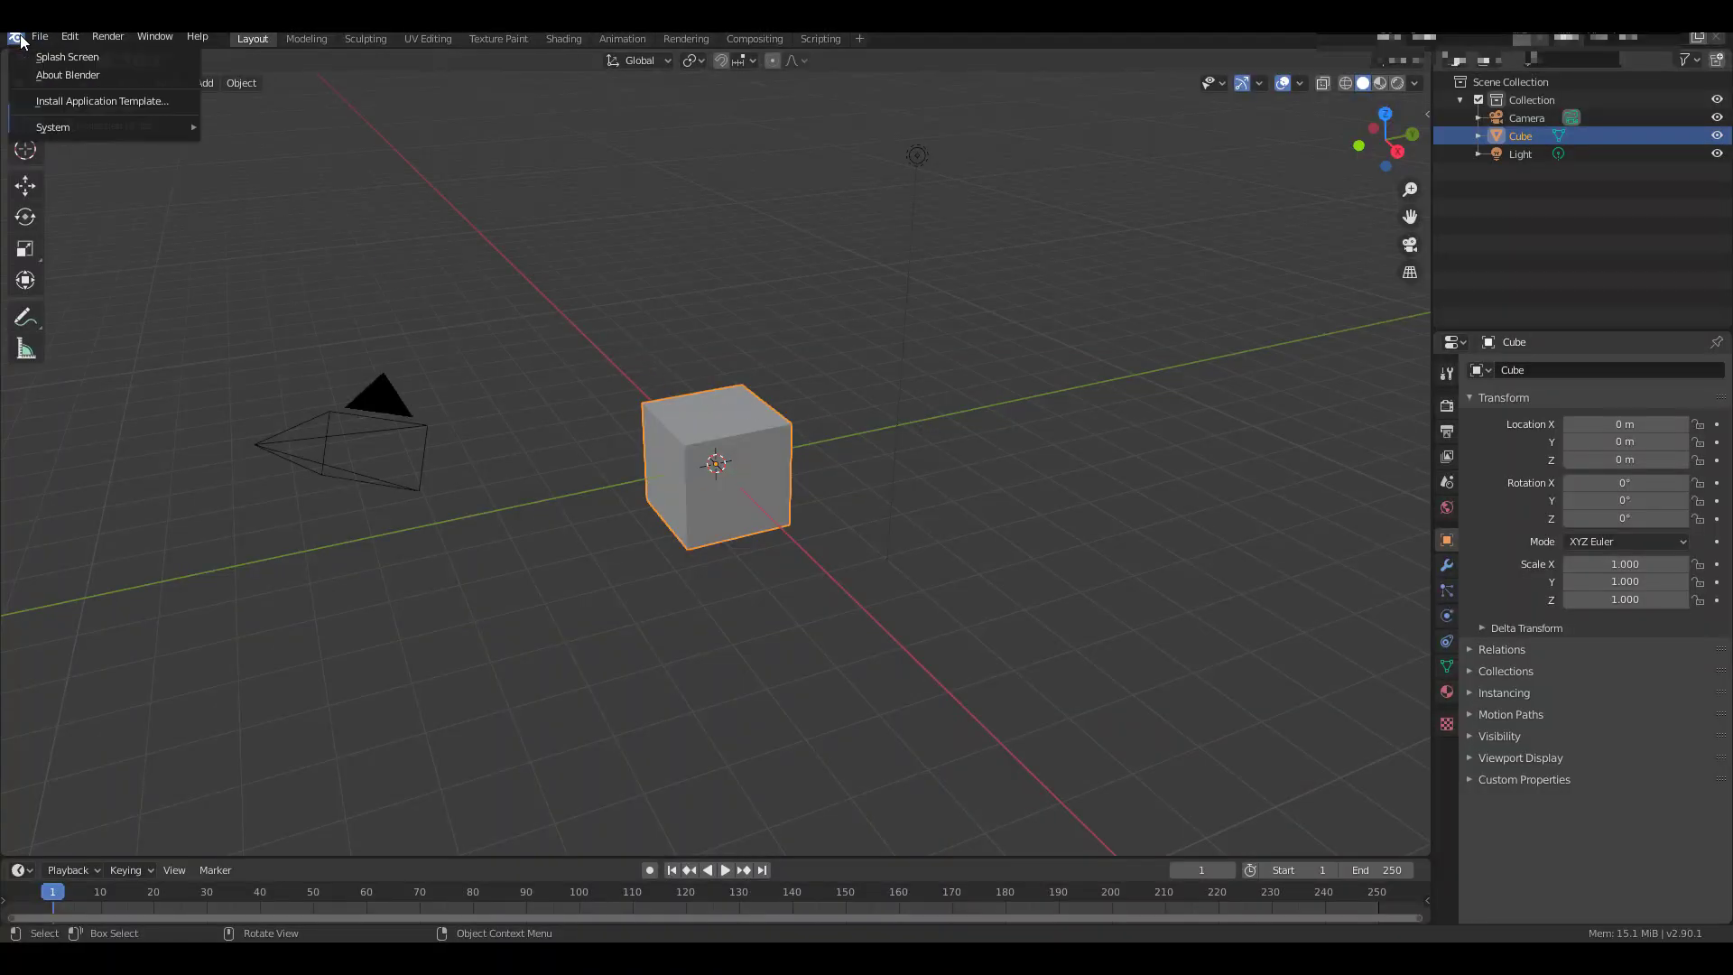
click(60, 76)
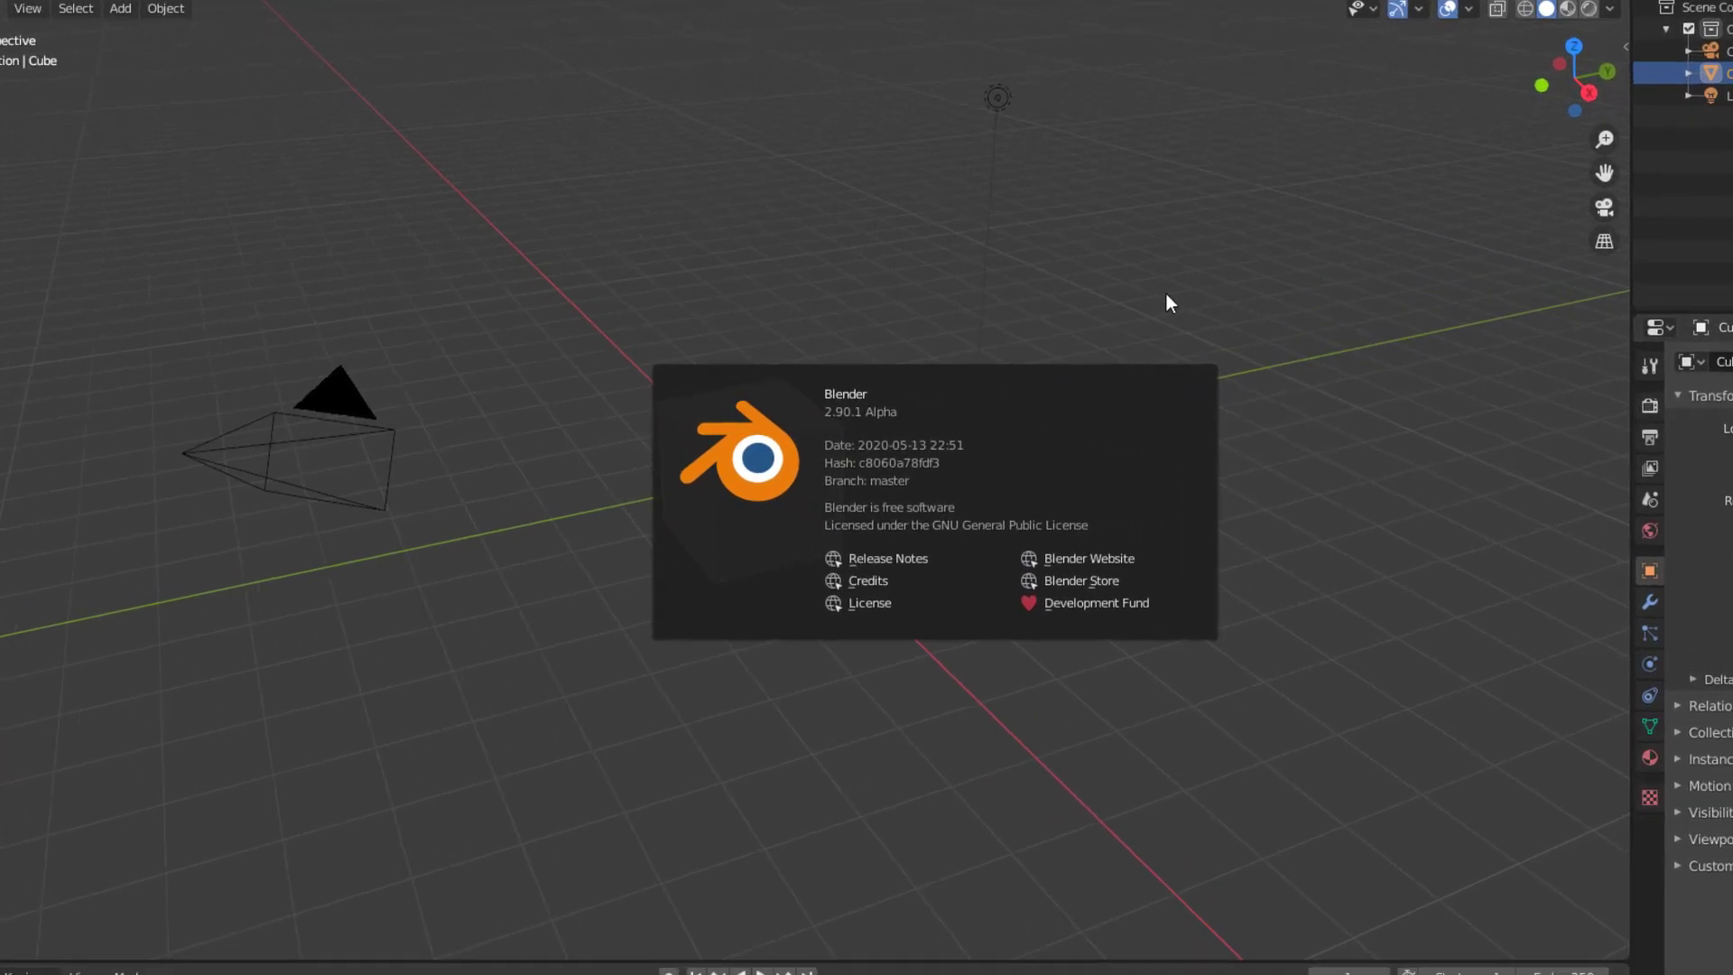
click(1176, 300)
middle_drag(1266, 432, 936, 415)
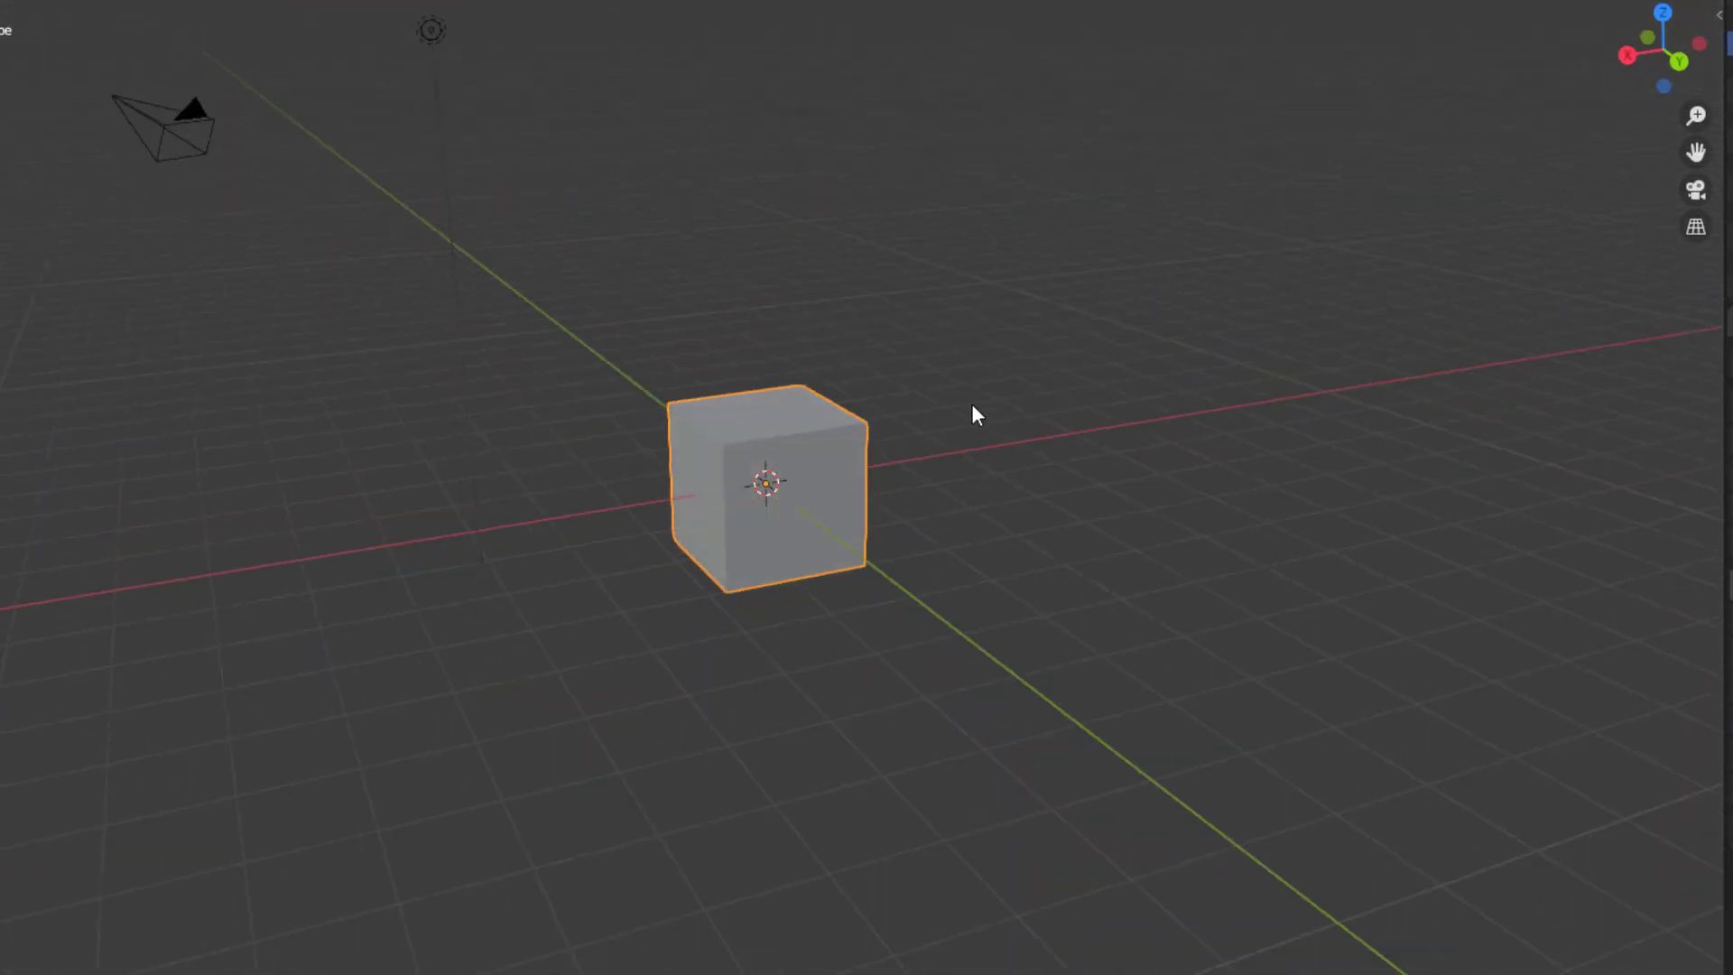
key(shift+a)
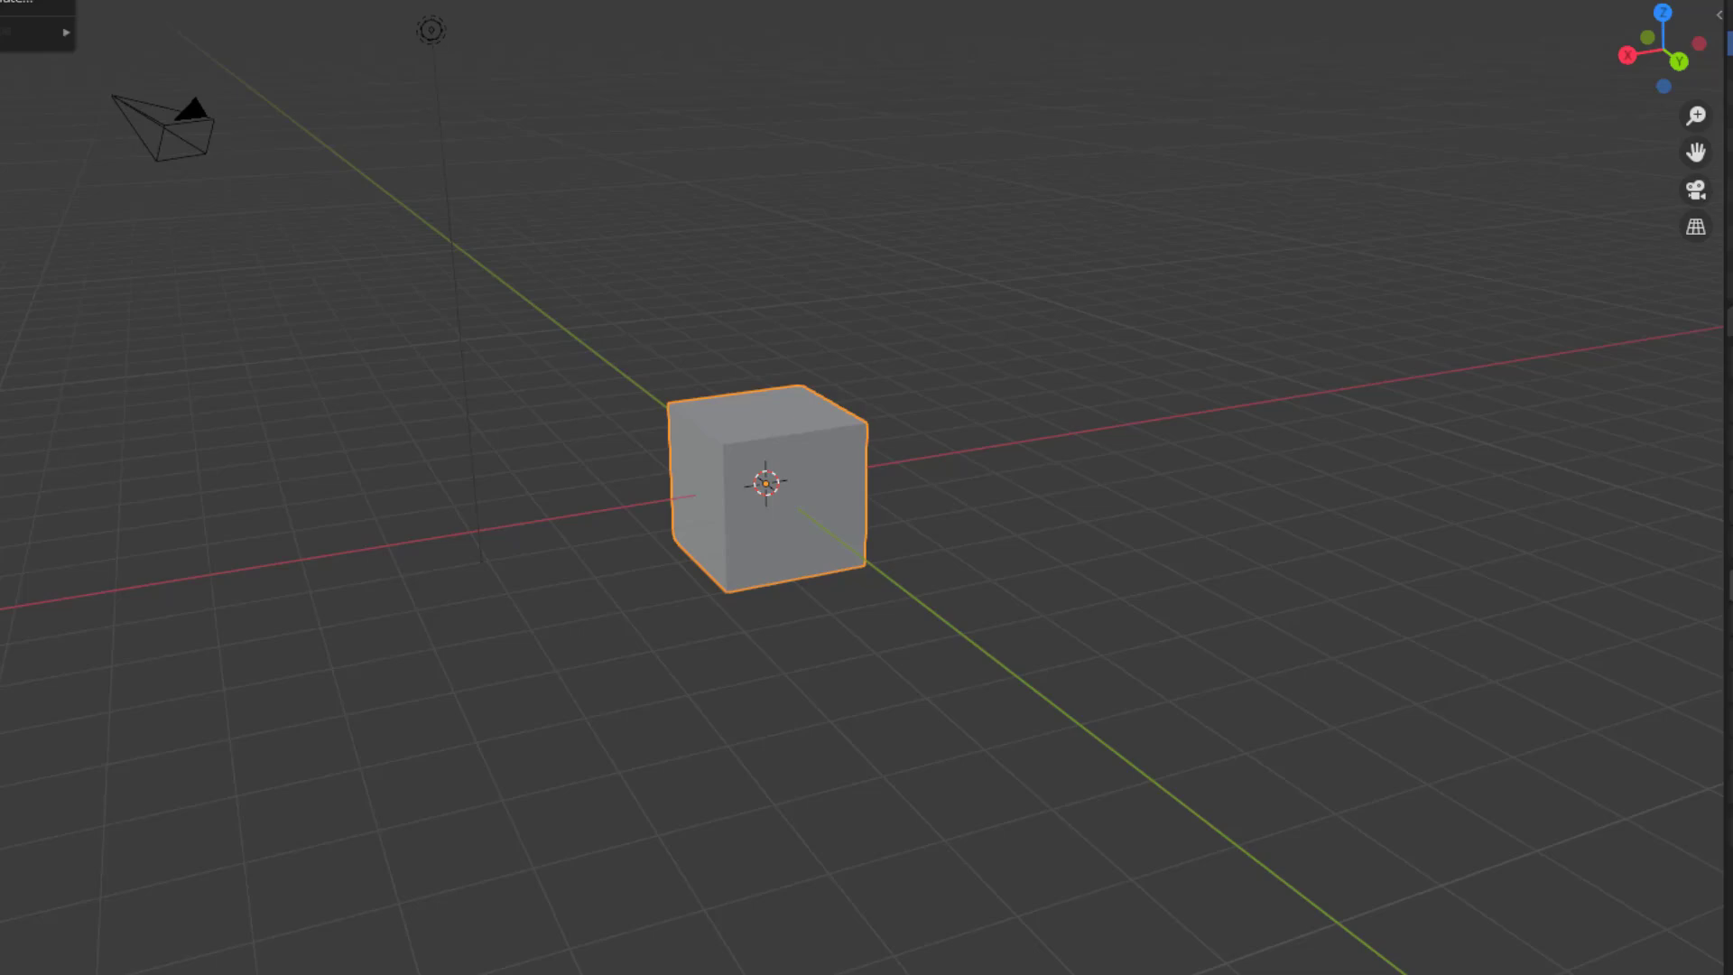
click(27, 1)
click(1345, 390)
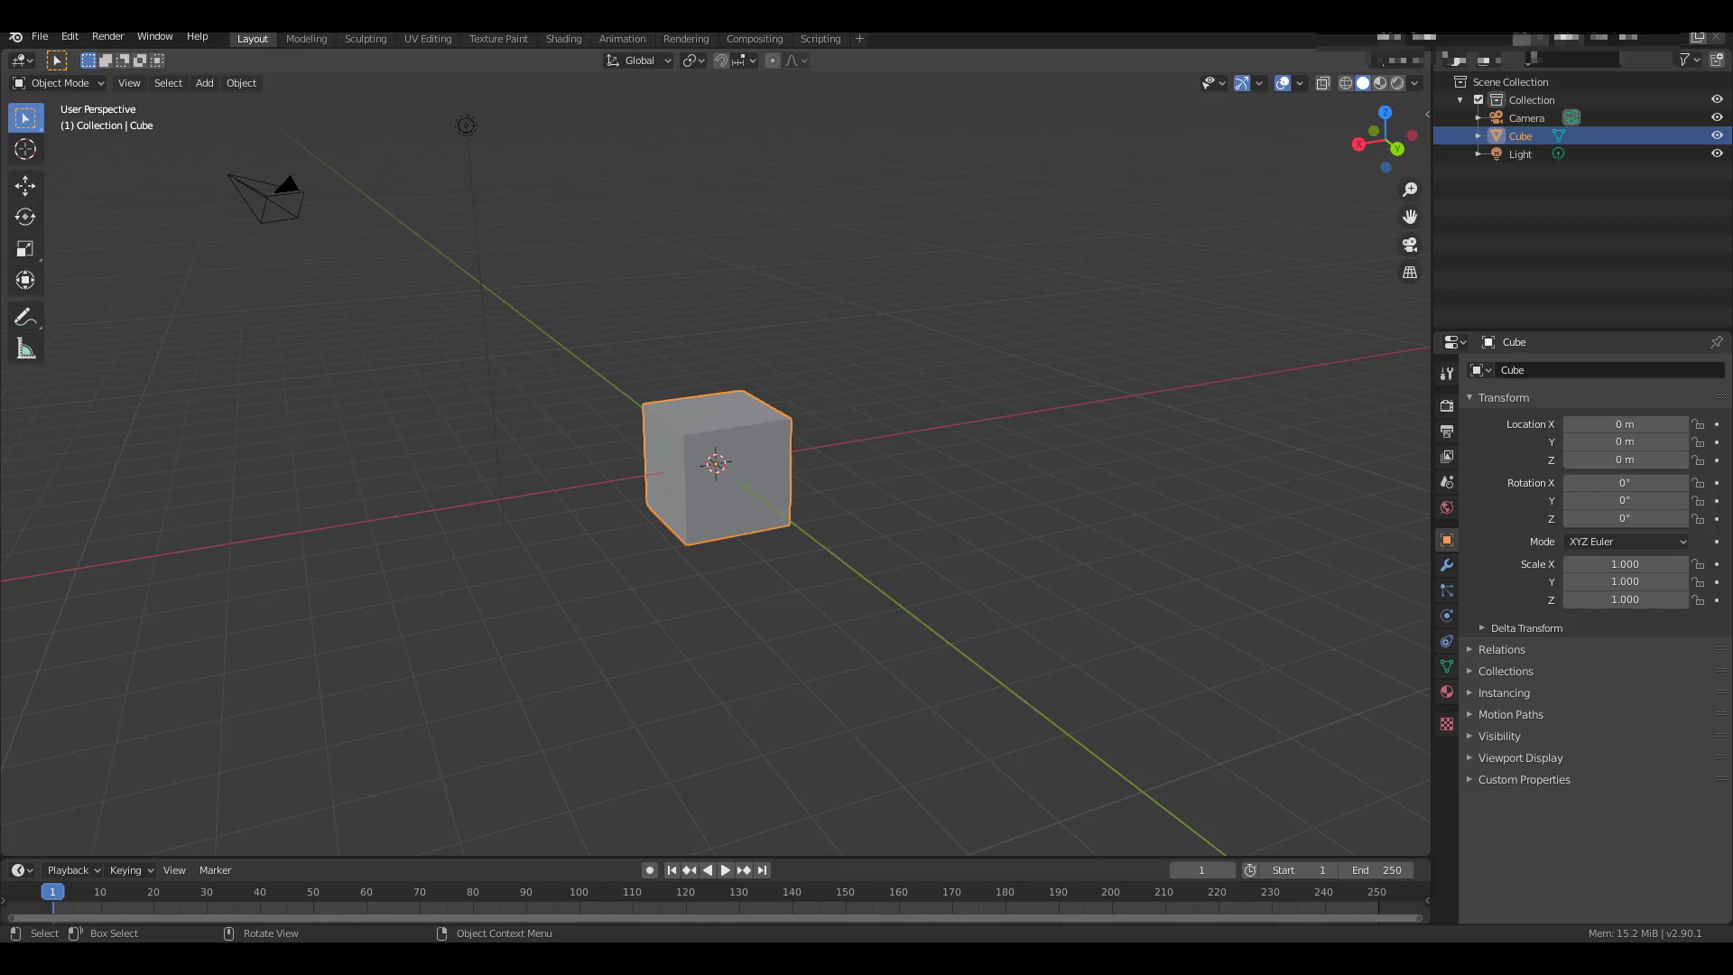
- Bring up About Blender again from the logo menu to check the build, then close it
click(15, 37)
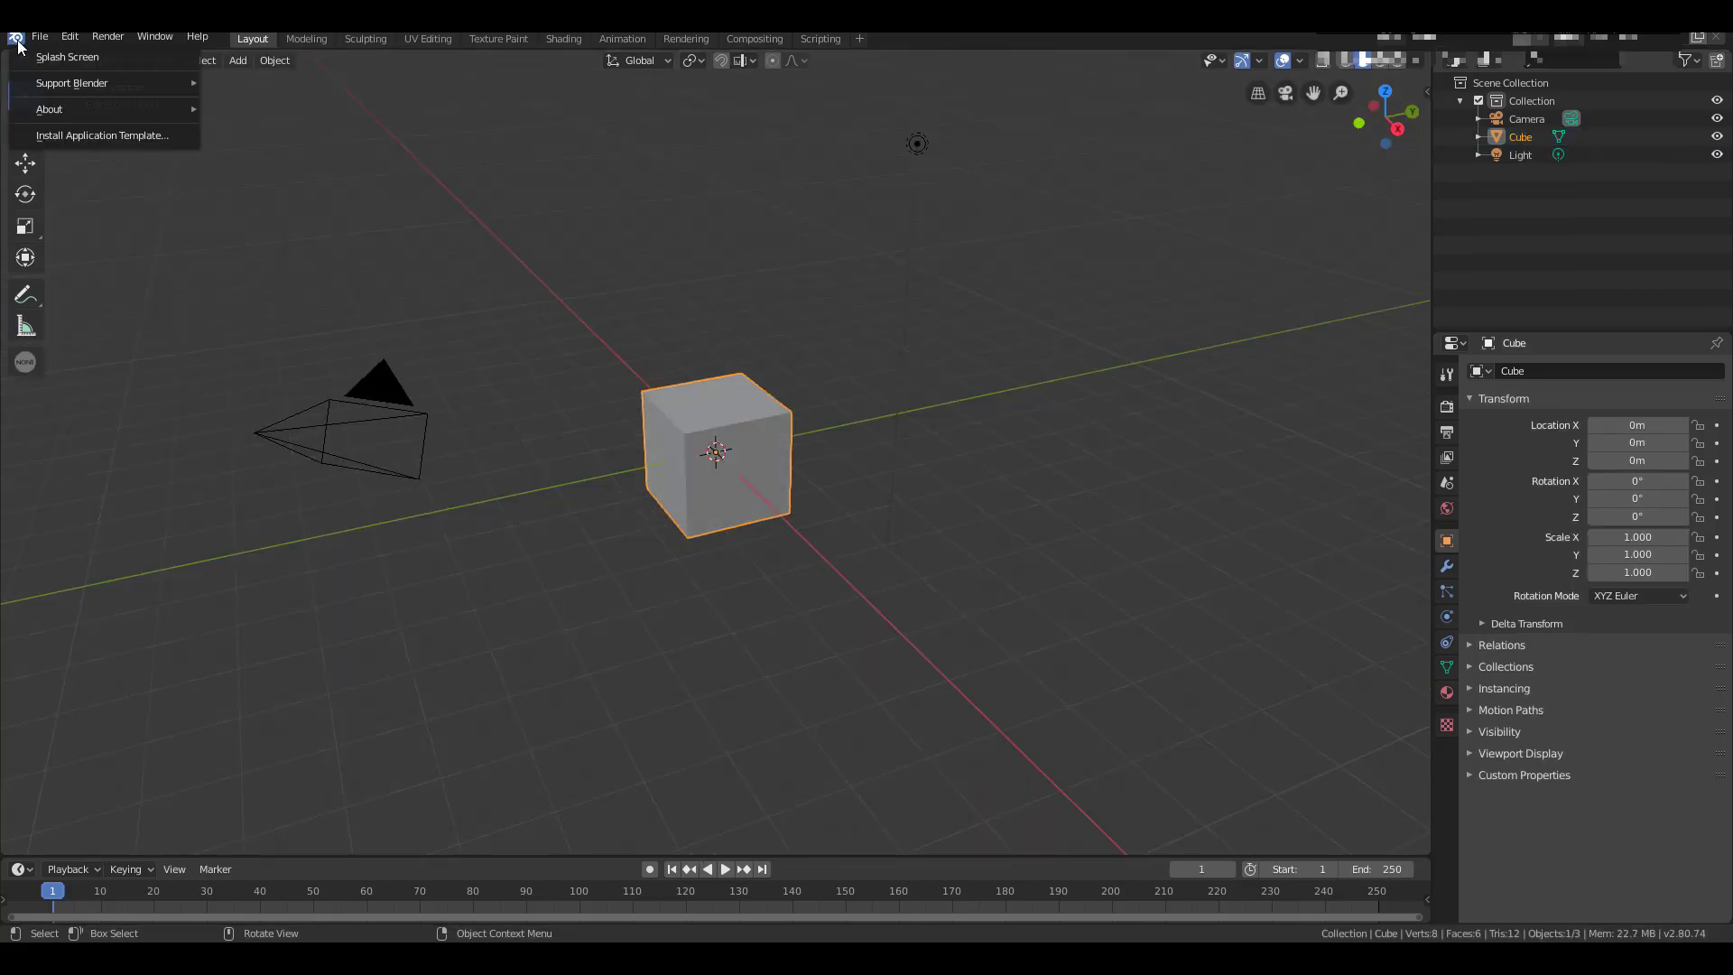
mouse_move(50, 108)
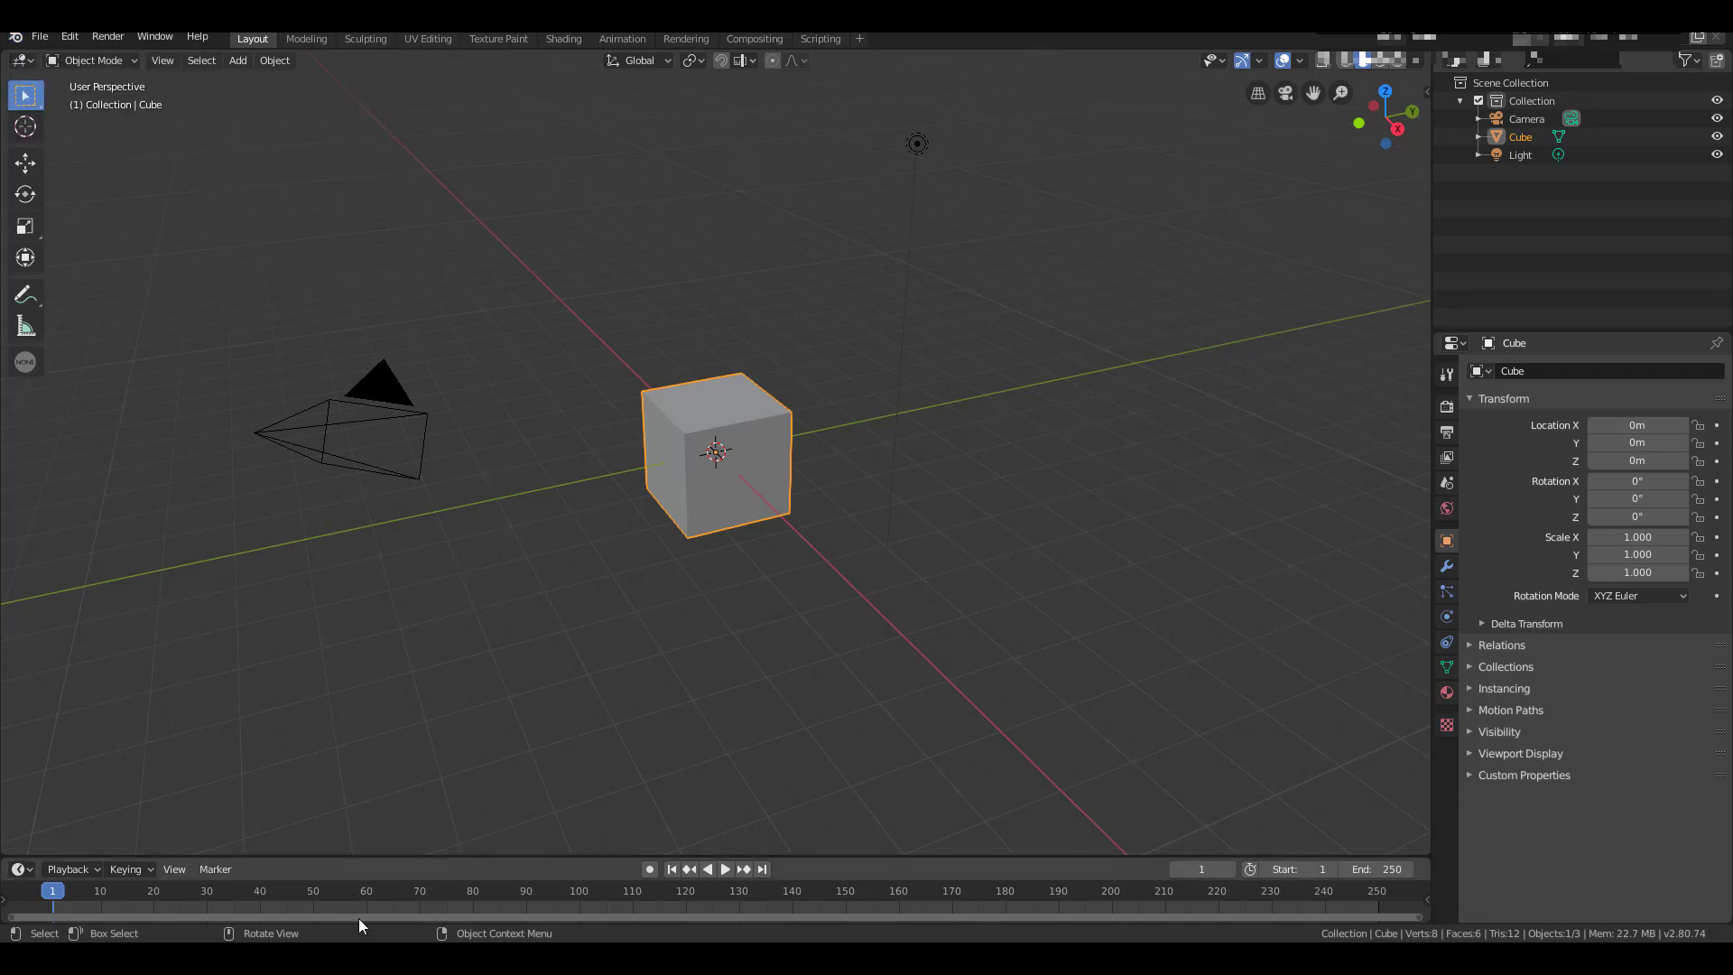
click(16, 37)
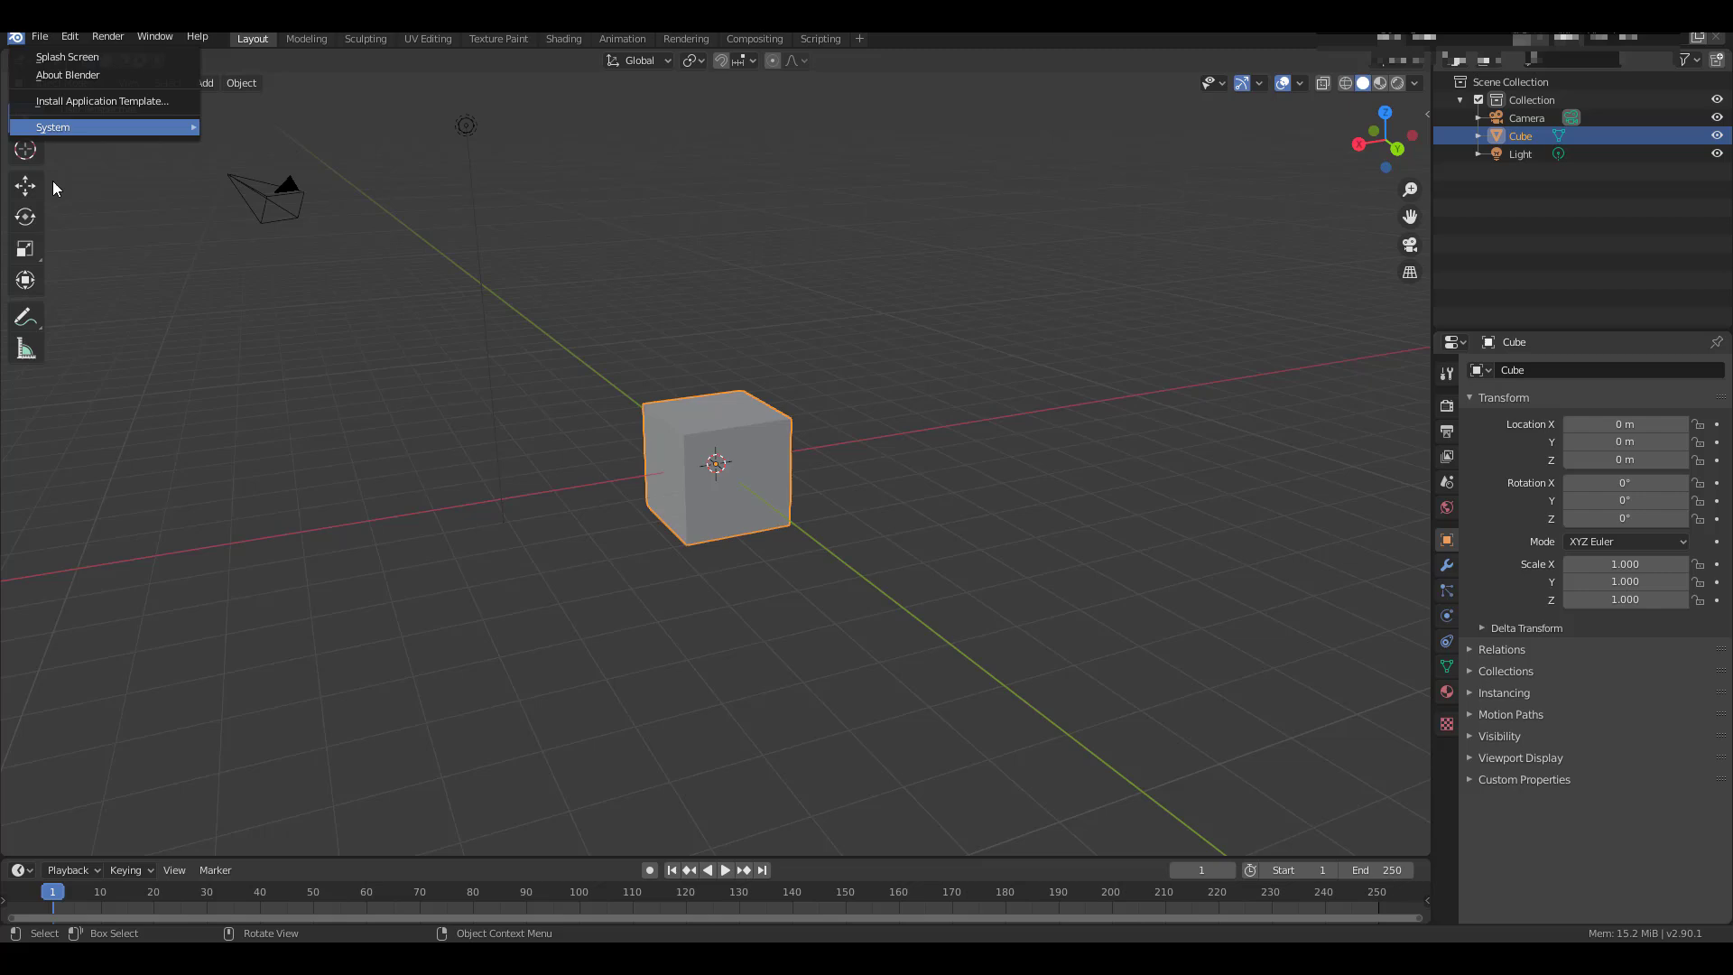
click(77, 75)
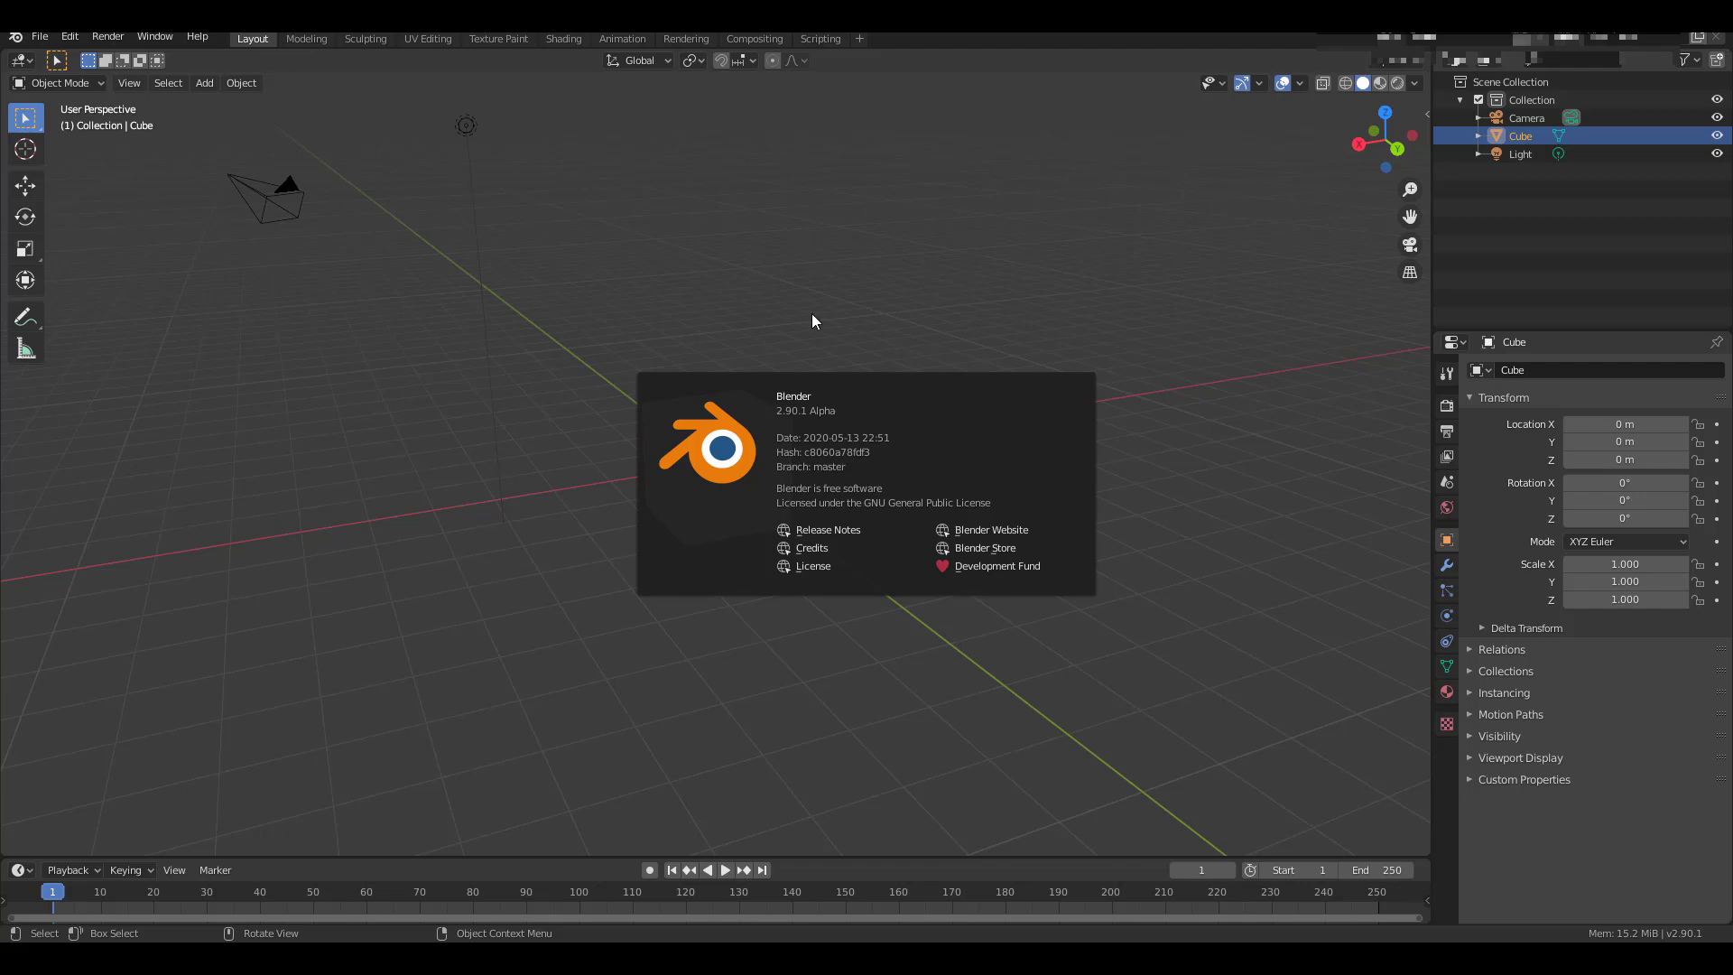
click(834, 318)
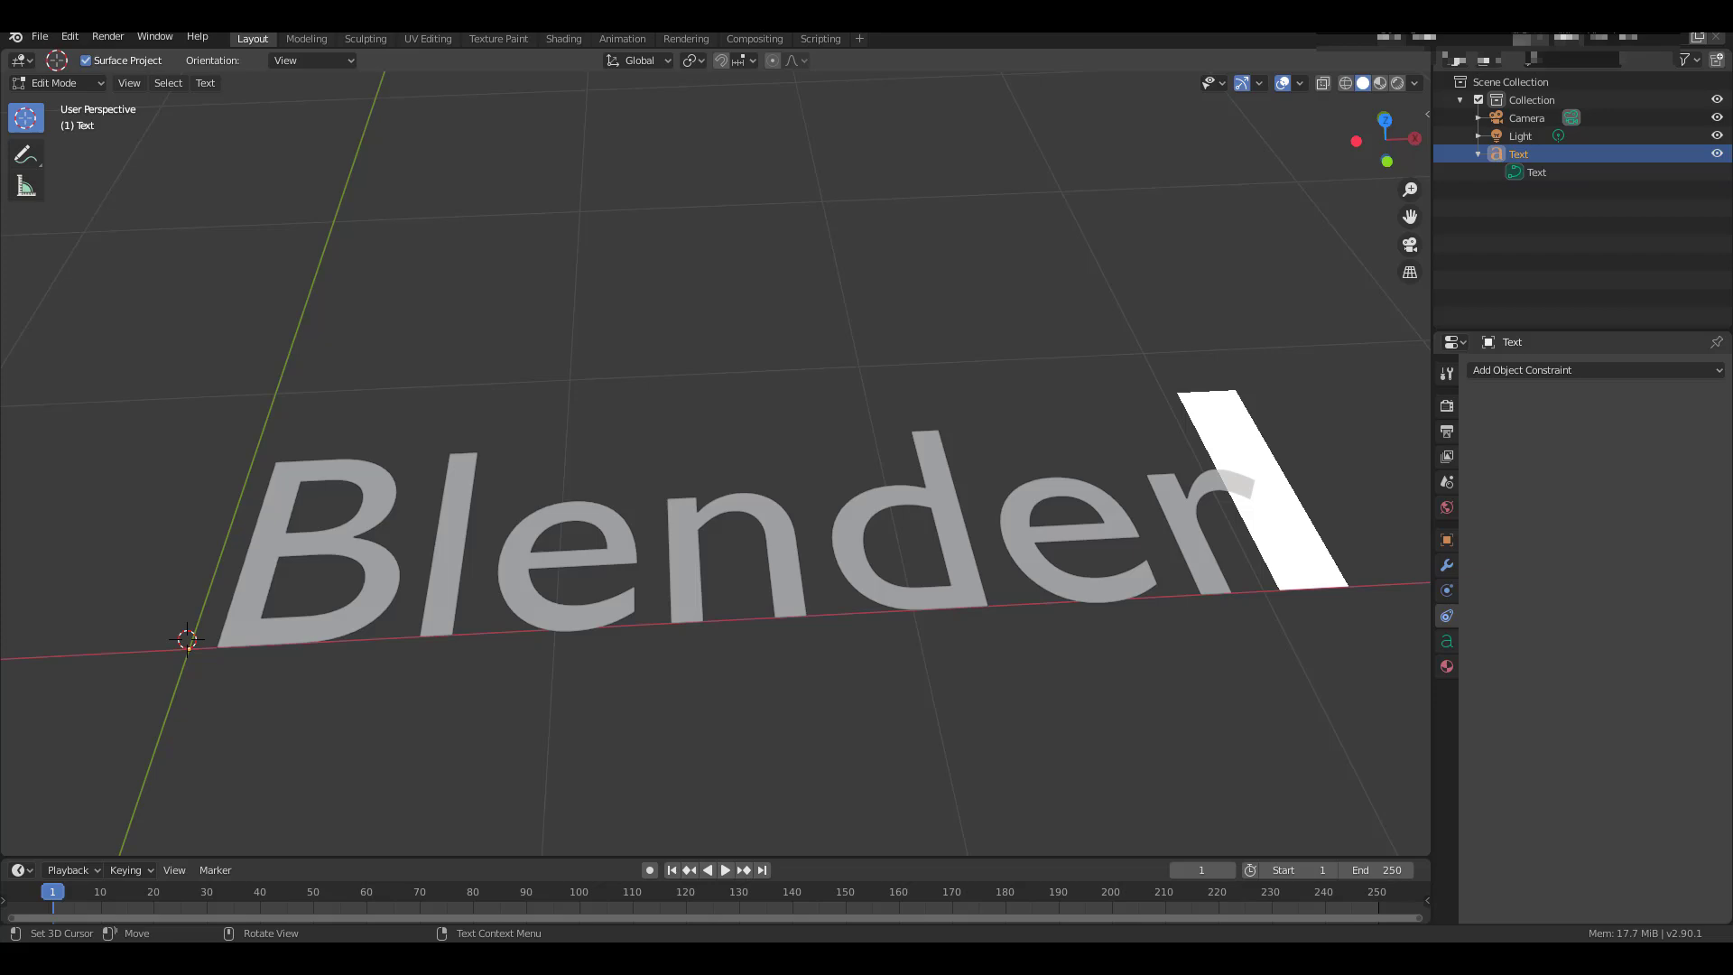
- Rename the Text data in the Outliner to 'Blender Text', correcting typos while typing
click(1035, 390)
click(1522, 171)
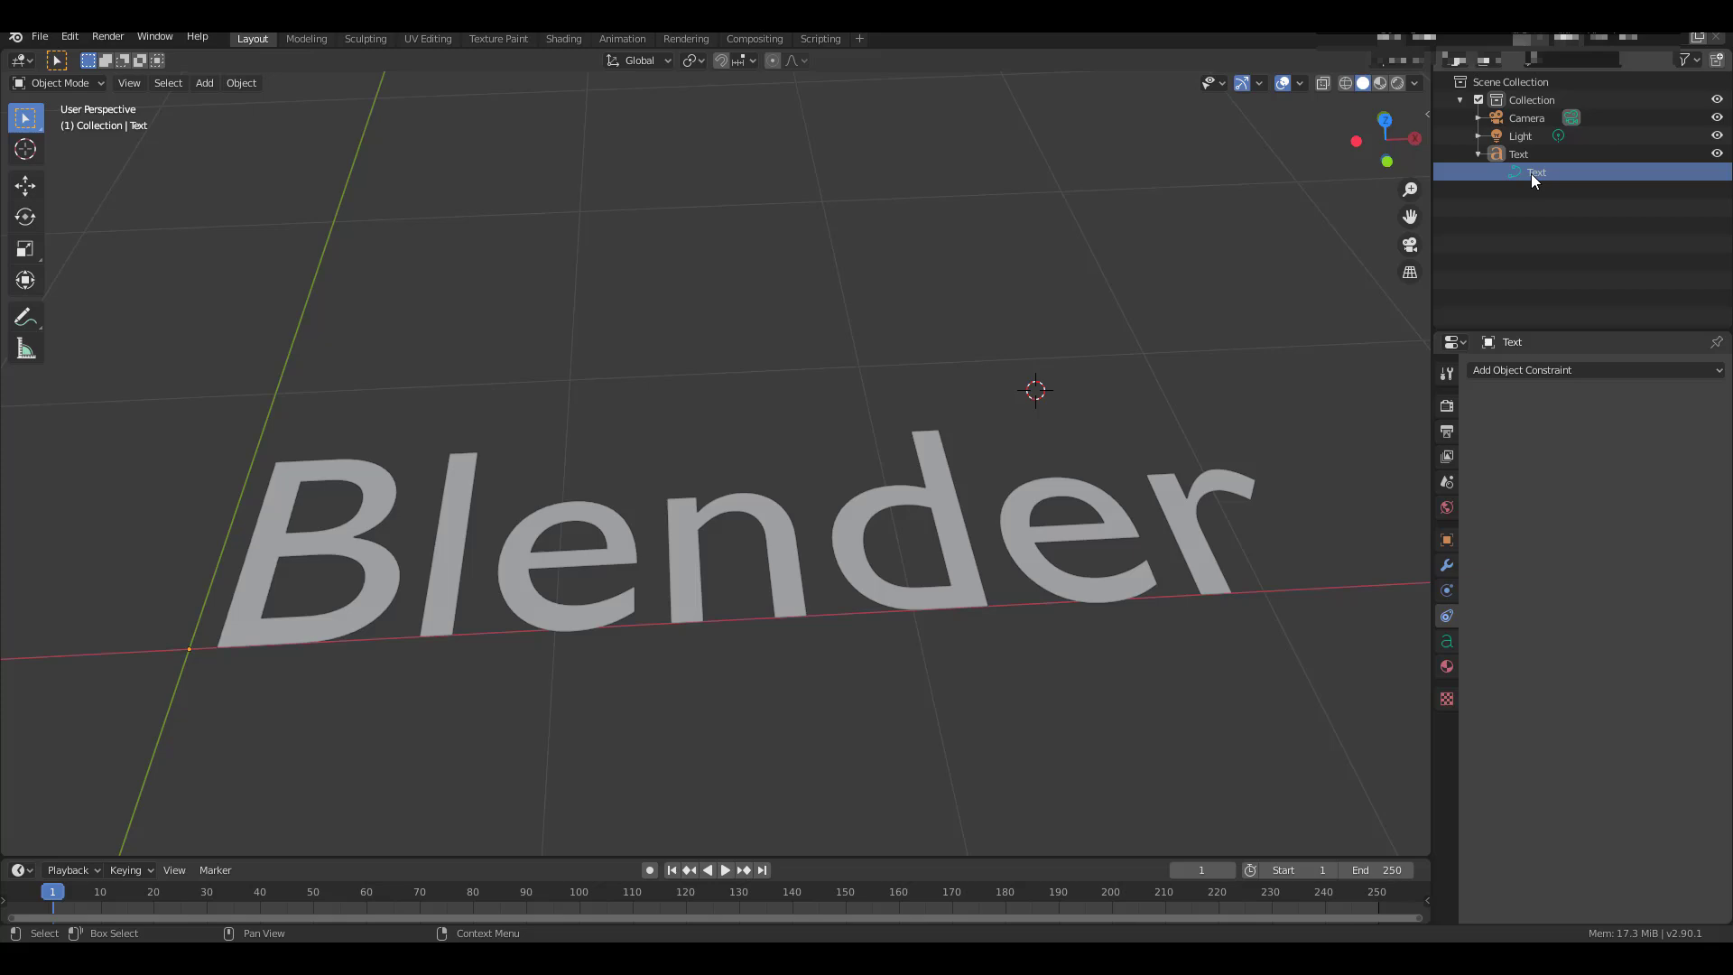
double_click(1542, 175)
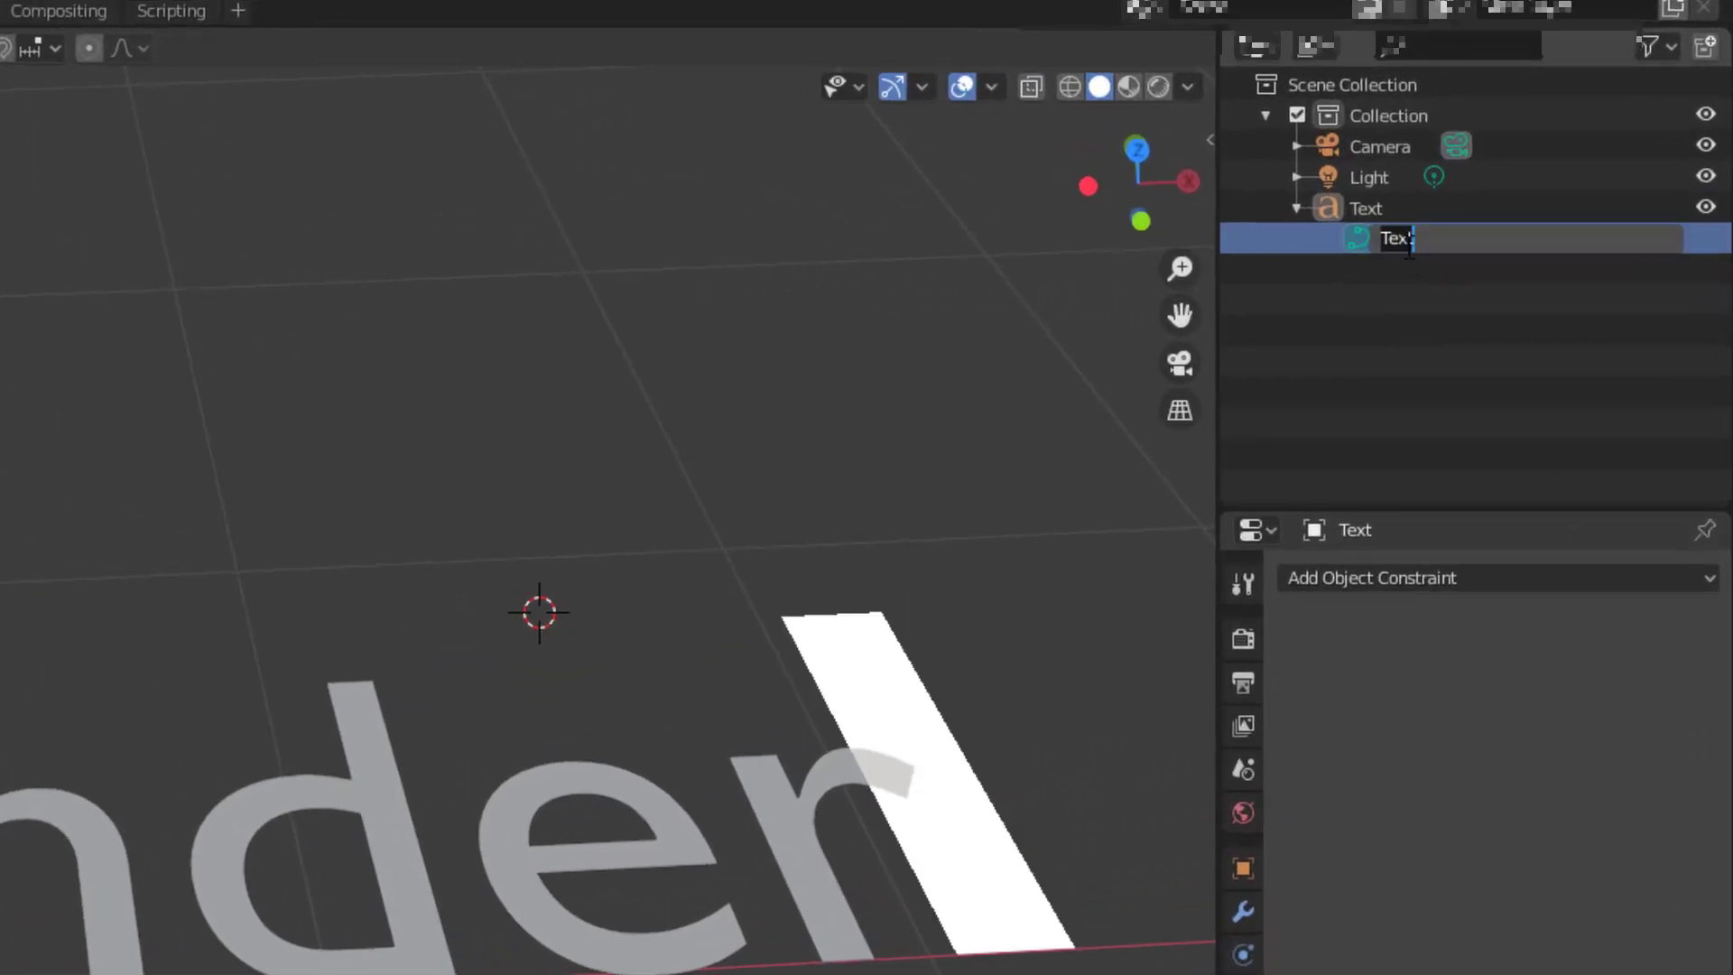
text(Bkende)
key(BackSpace)
key(BackSpace)
key(BackSpace)
key(BackSpace)
key(BackSpace)
text(lender Text)
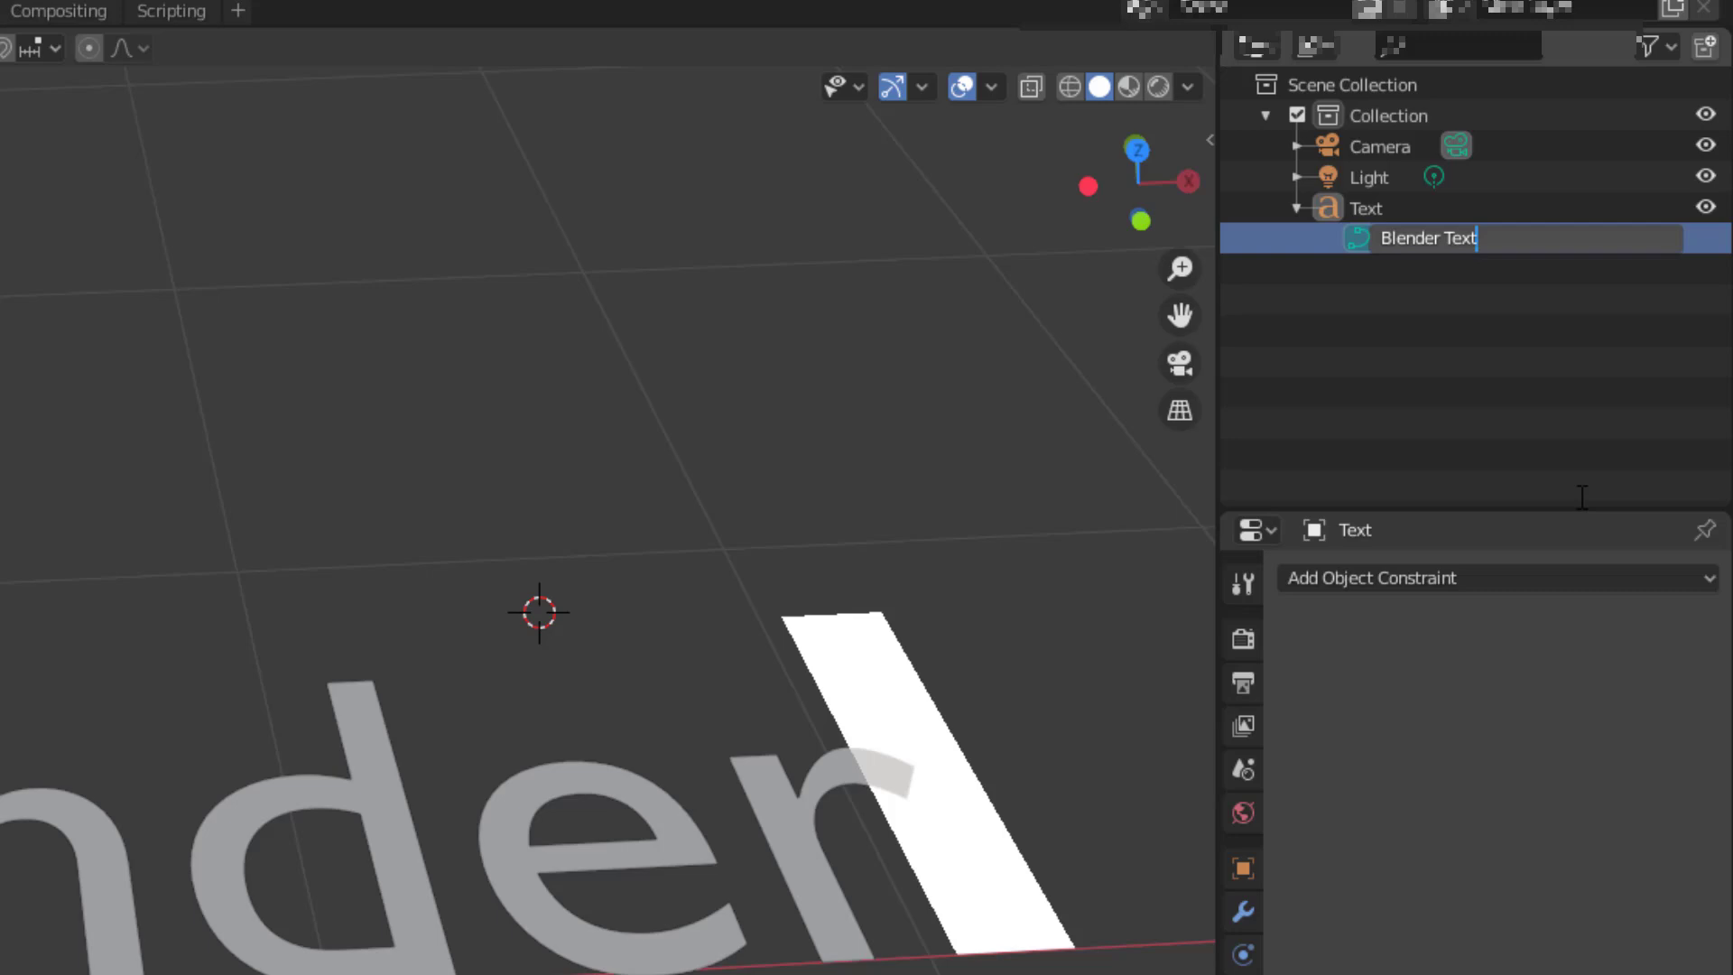
key(BackSpace)
key(BackSpace)
key(BackSpace)
key(BackSpace)
key(BackSpace)
text(Text)
- Rename the Text data to 'Blender', then undo, which trims the 3D text to 'Blen'
click(1473, 370)
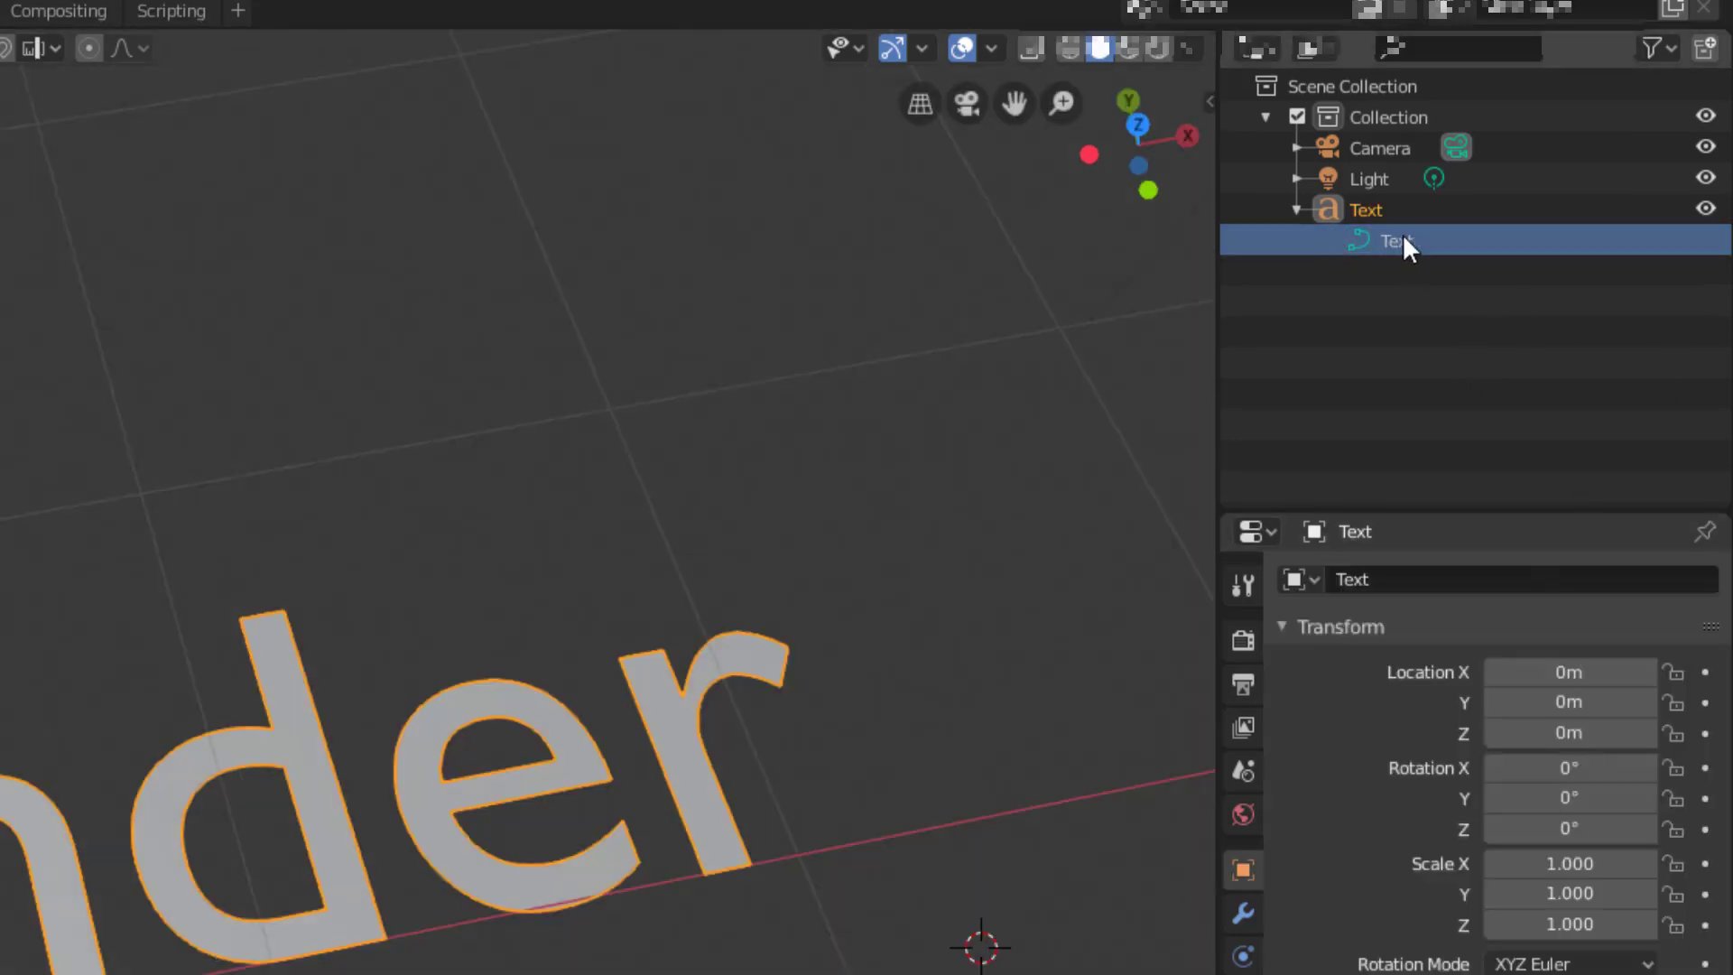
double_click(1403, 237)
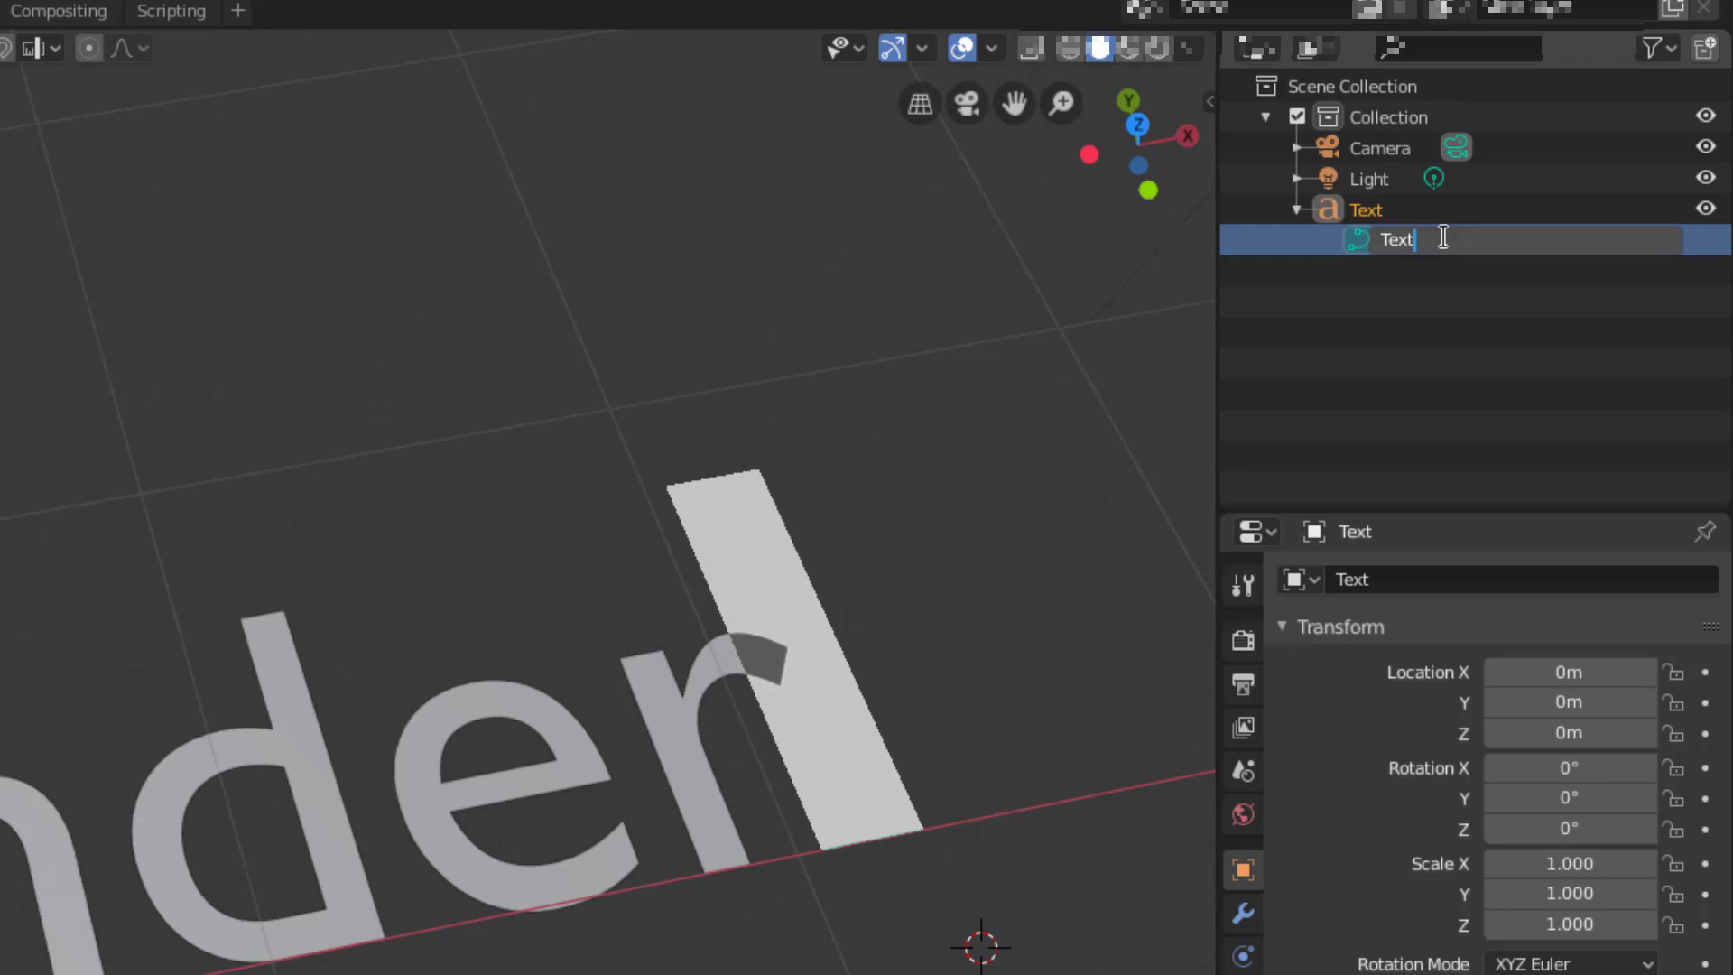
key(BackSpace)
key(BackSpace)
key(BackSpace)
key(BackSpace)
text(Blender)
click(398, 262)
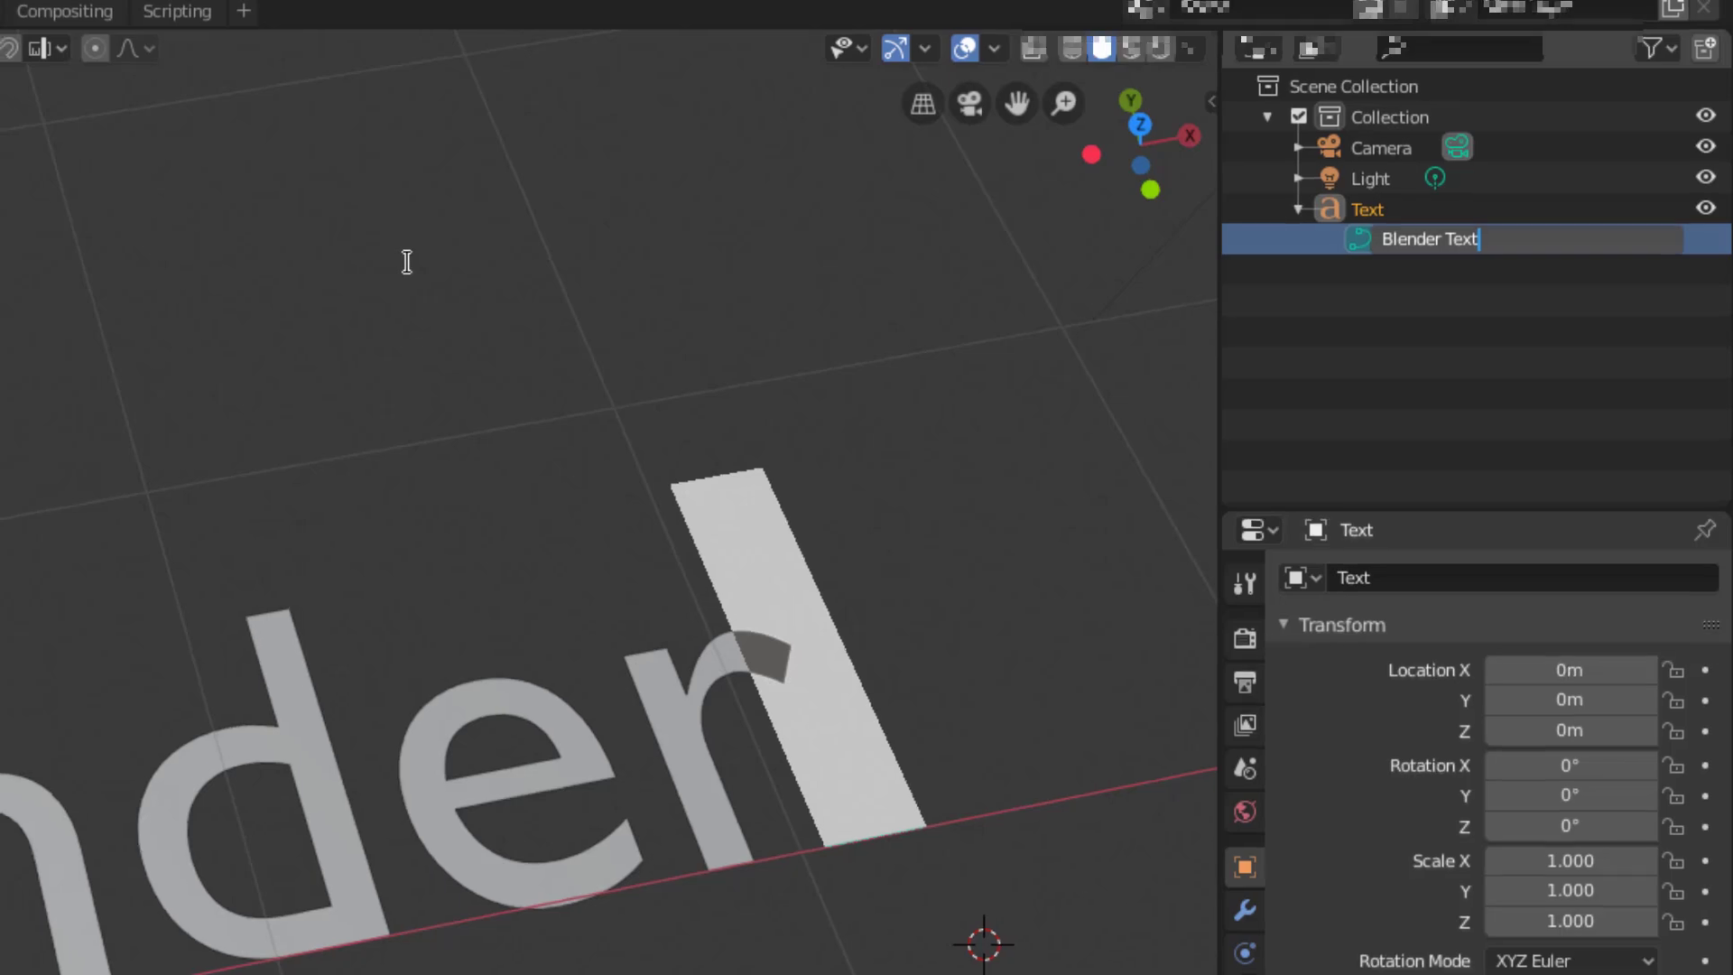
key(ctrl+z)
key(ctrl+z)
key(ctrl+z)
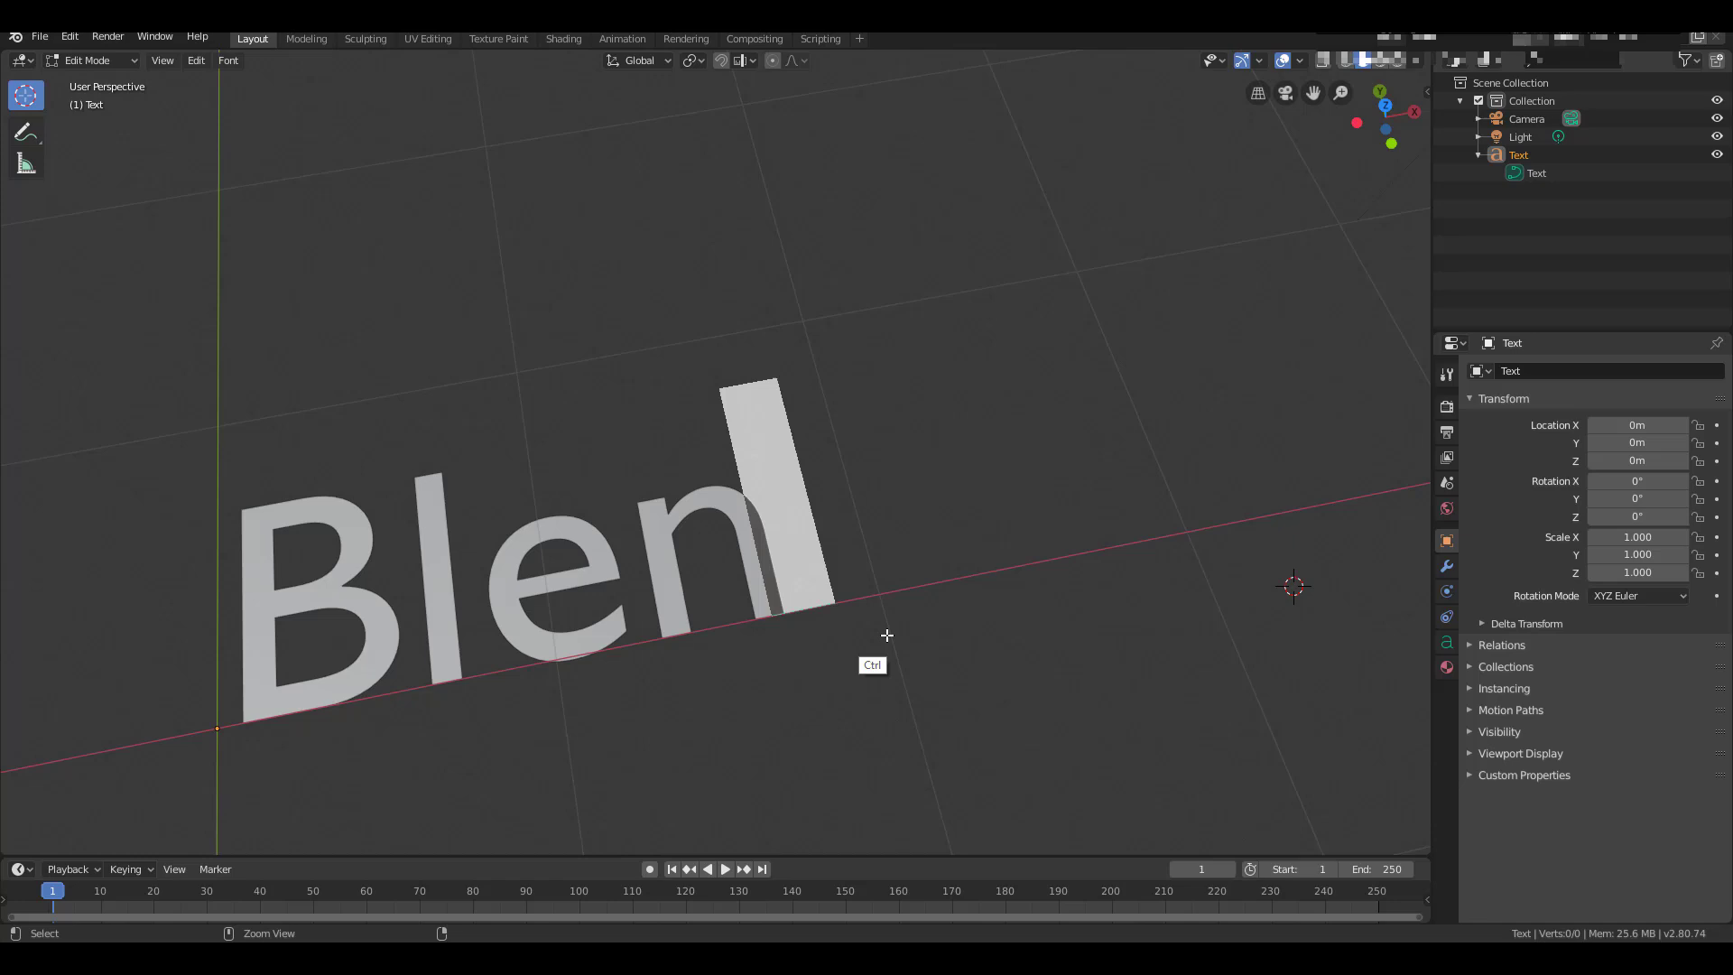
- Rename the Text data again in the Outliner, extending it toward 'Blender Text'
double_click(1543, 173)
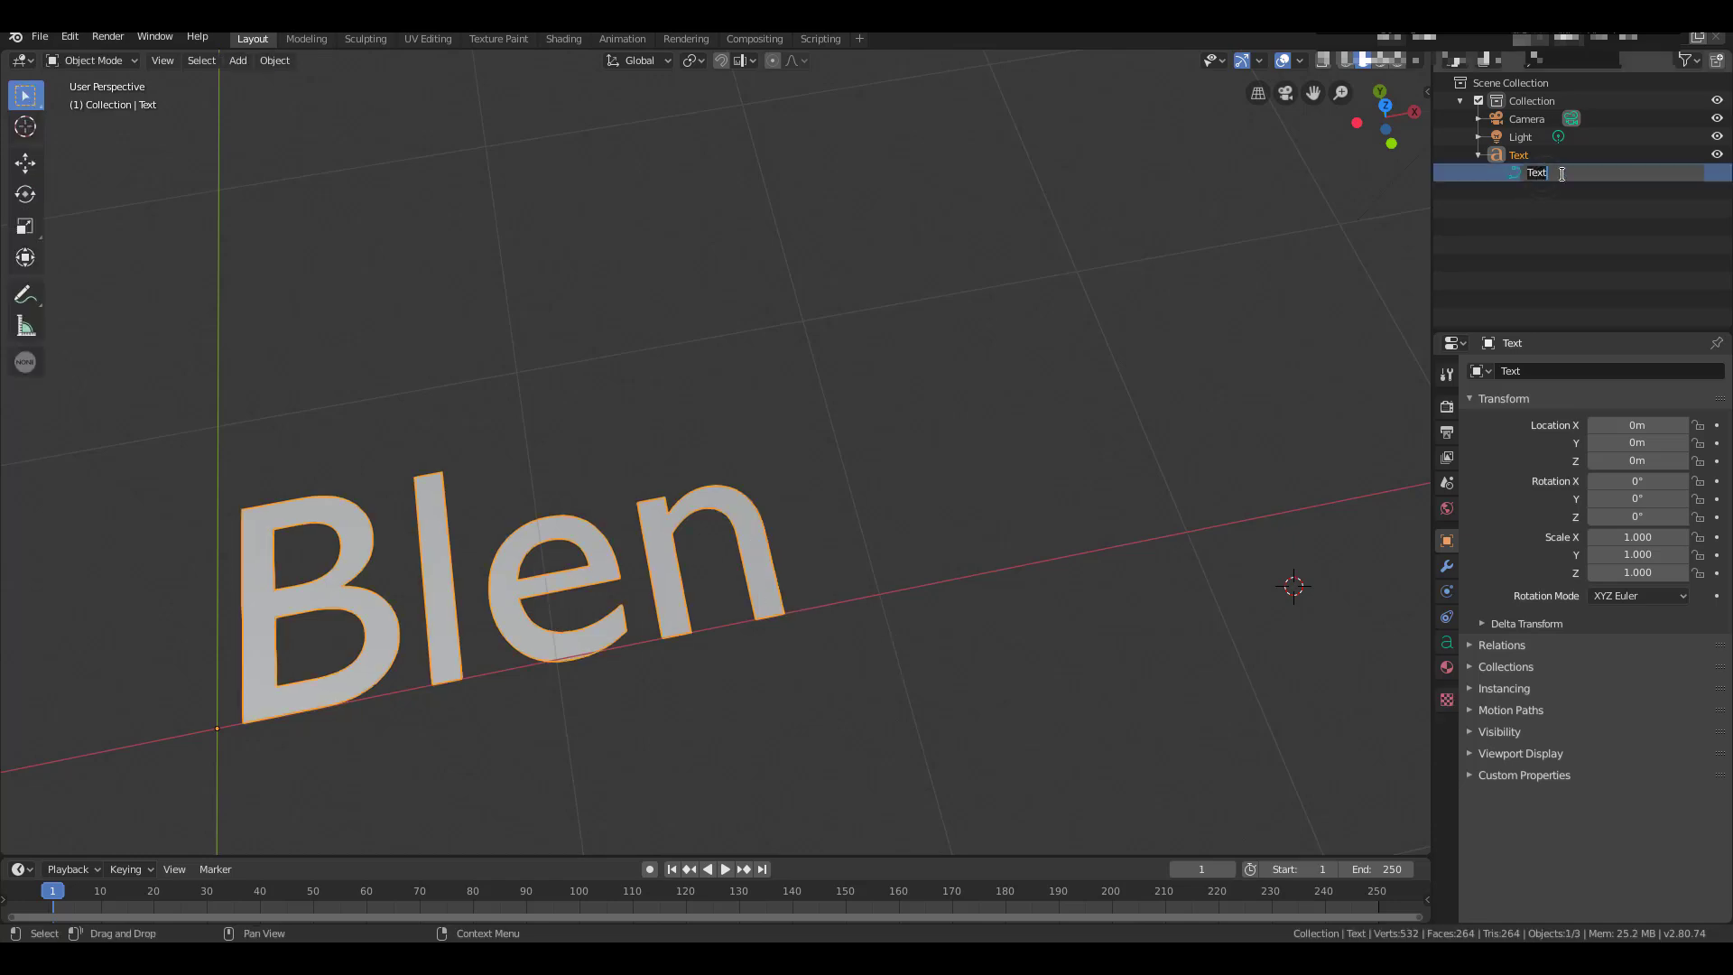
text(Blender)
key(Return)
double_click(1562, 172)
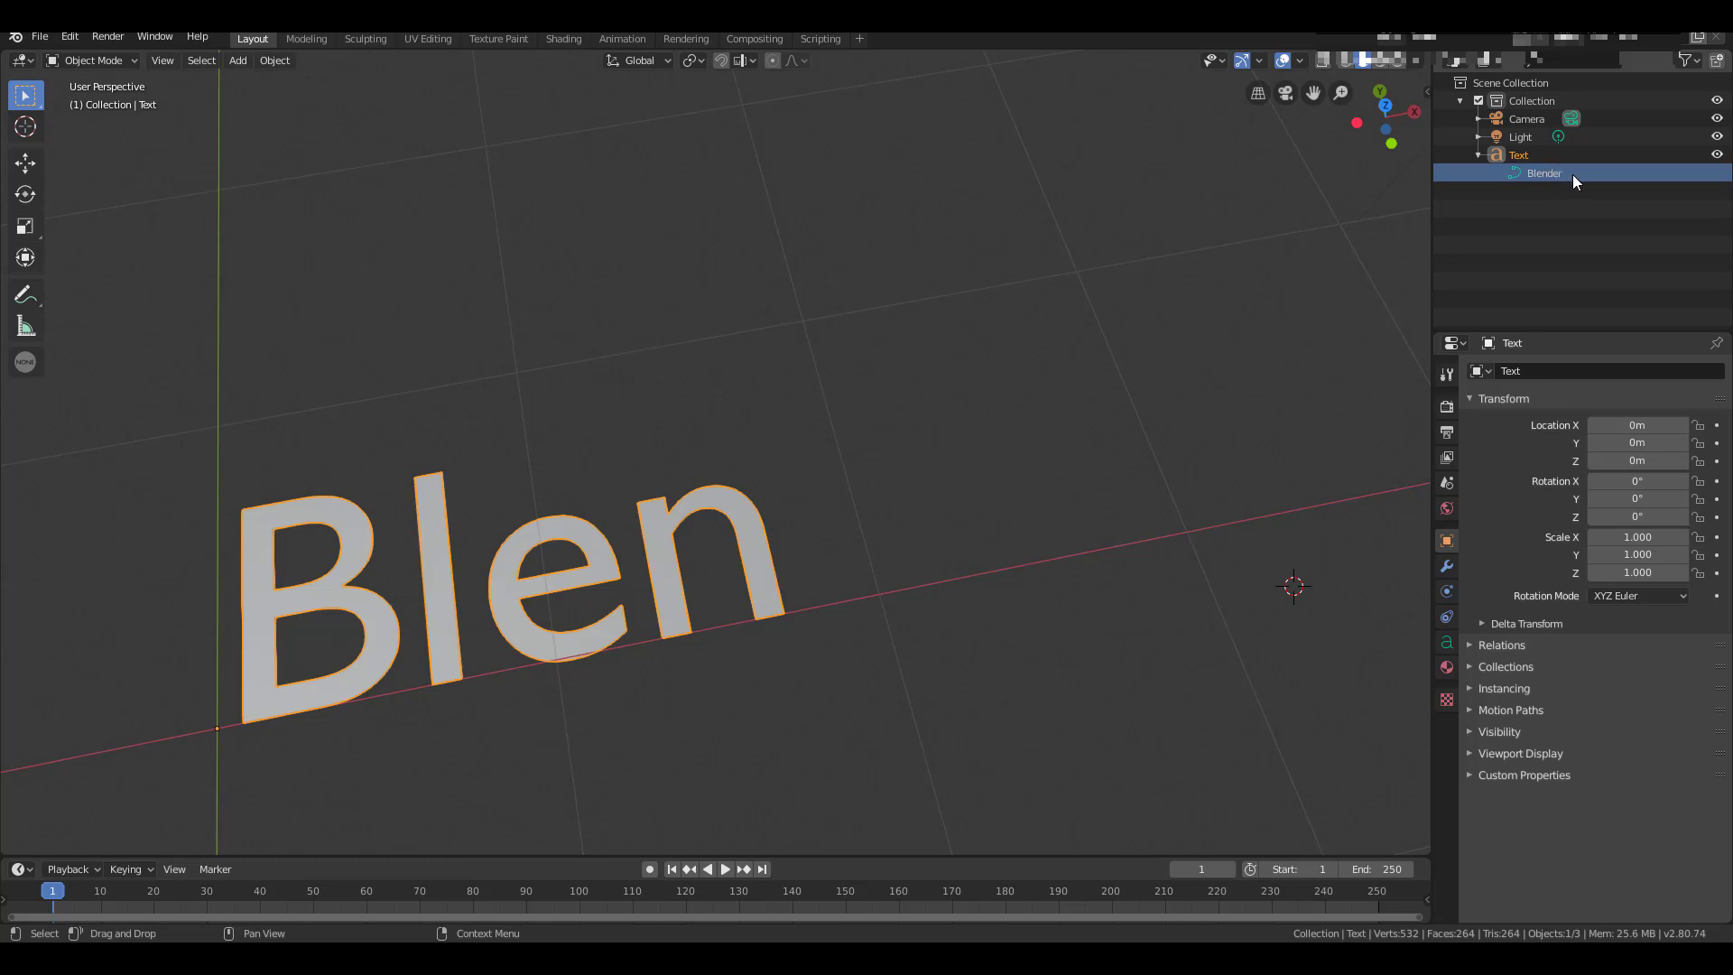
click(1572, 175)
text(Text)
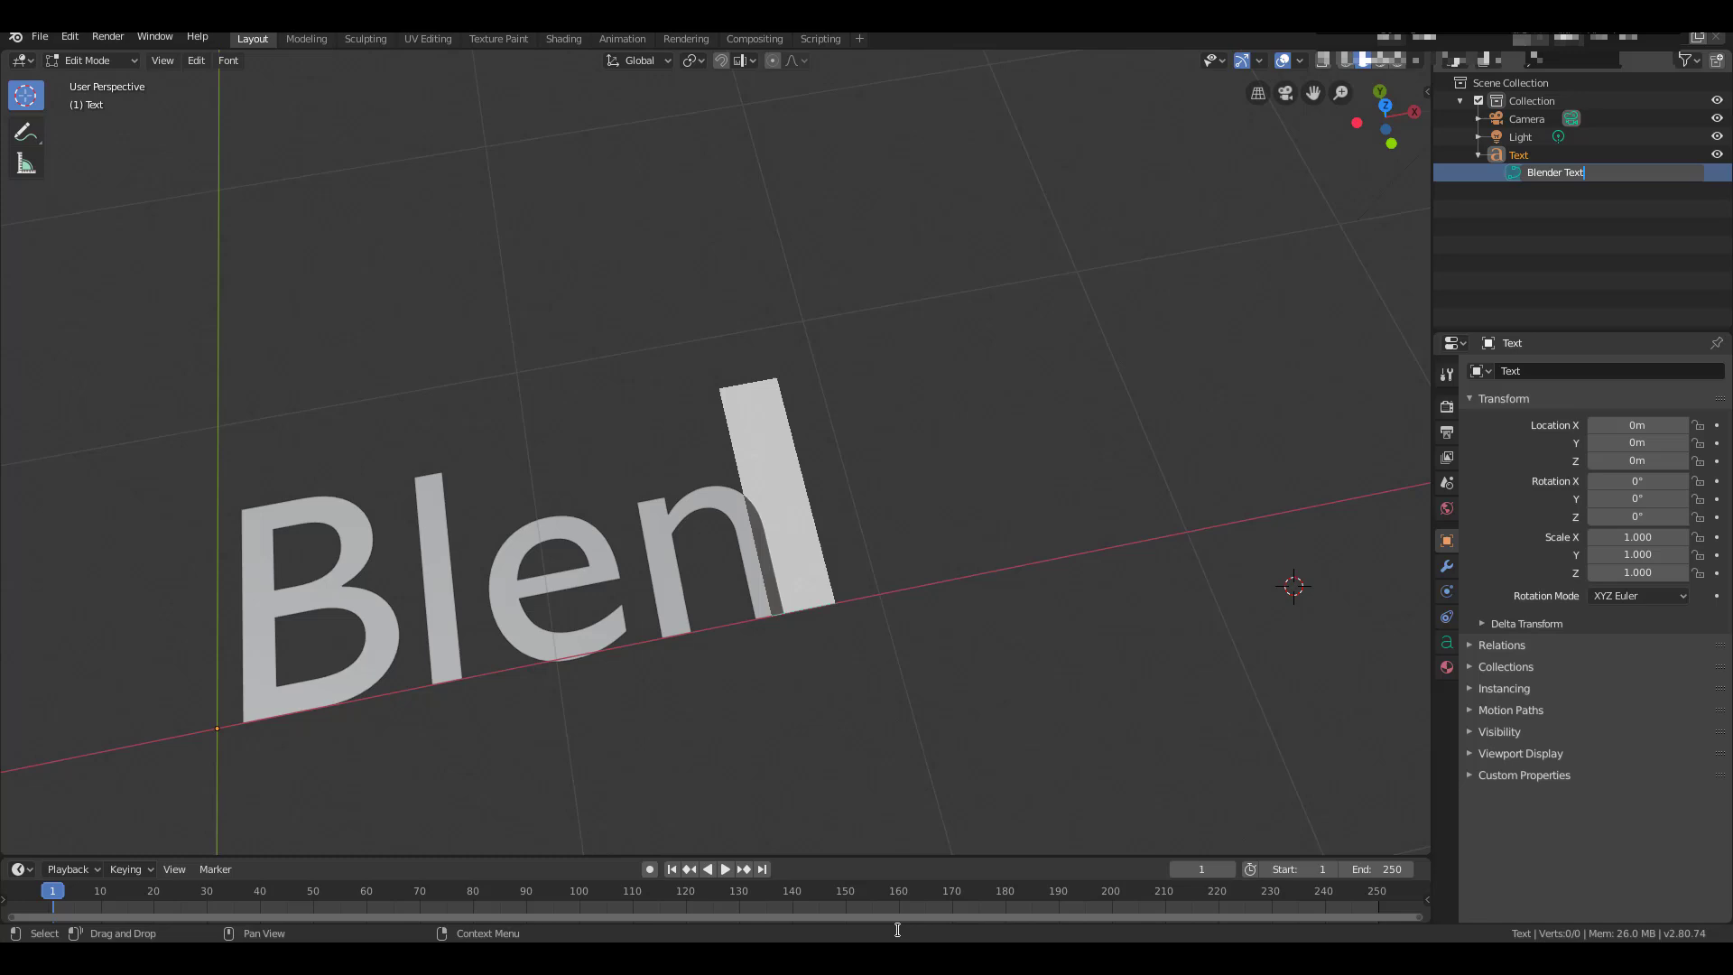
- Create a new General file and discard the unsaved text scene when prompted
click(40, 36)
mouse_move(98, 58)
click(294, 56)
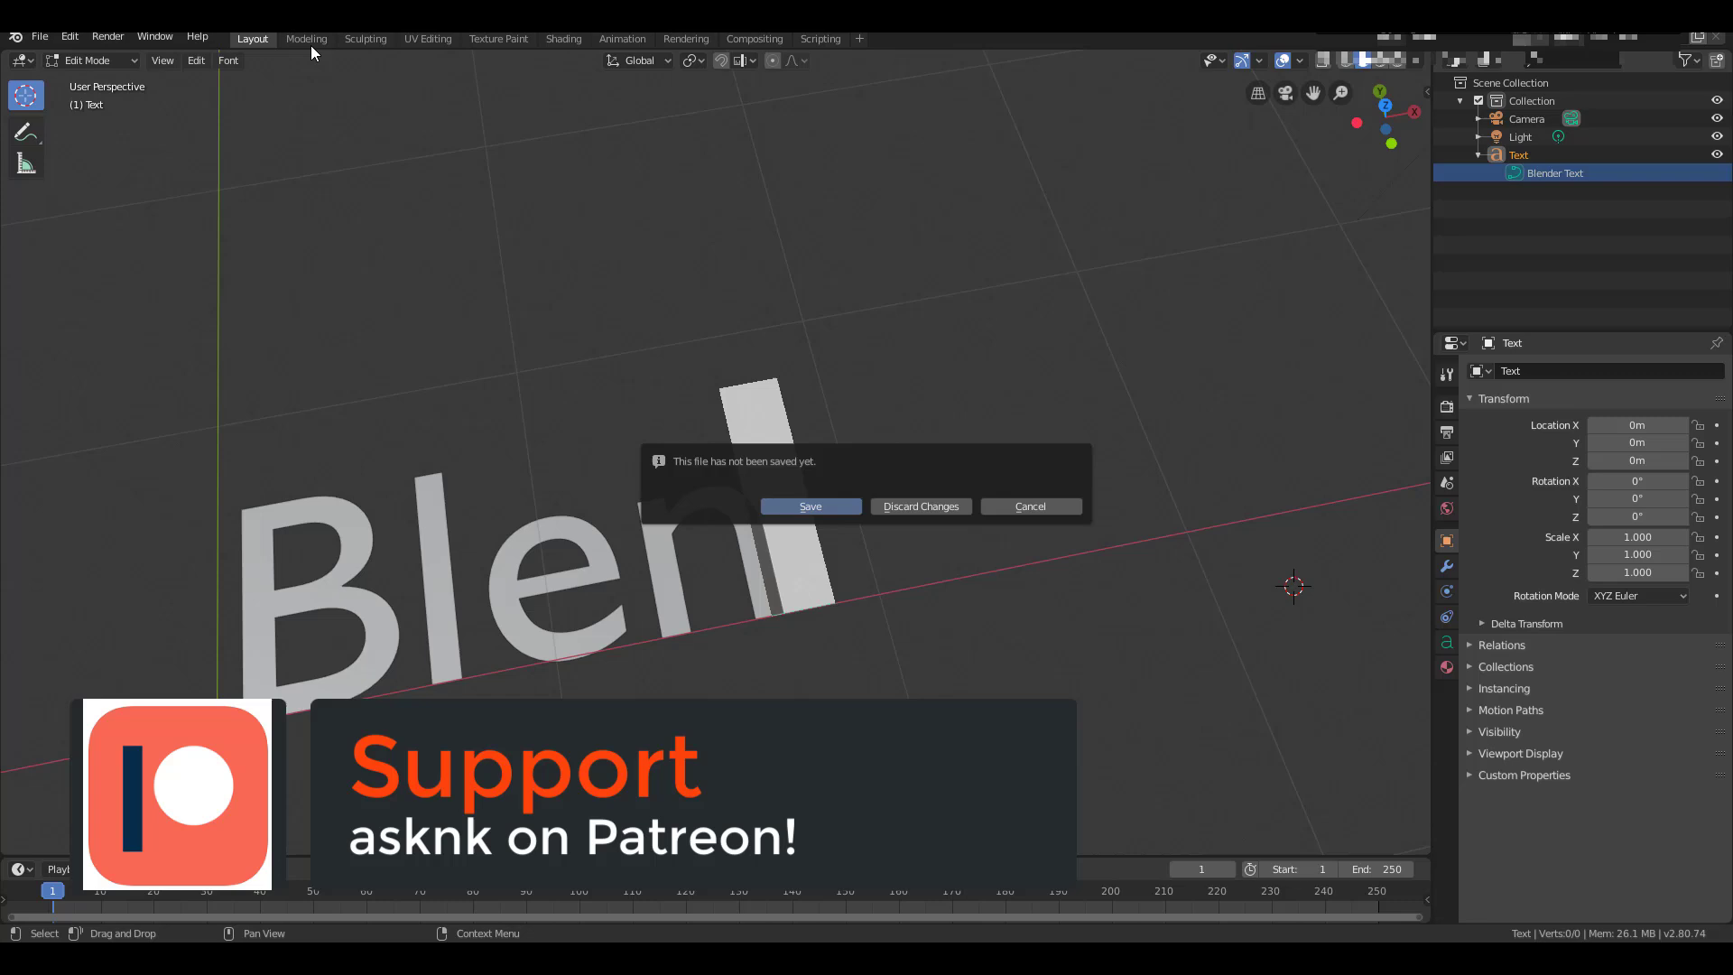
click(945, 504)
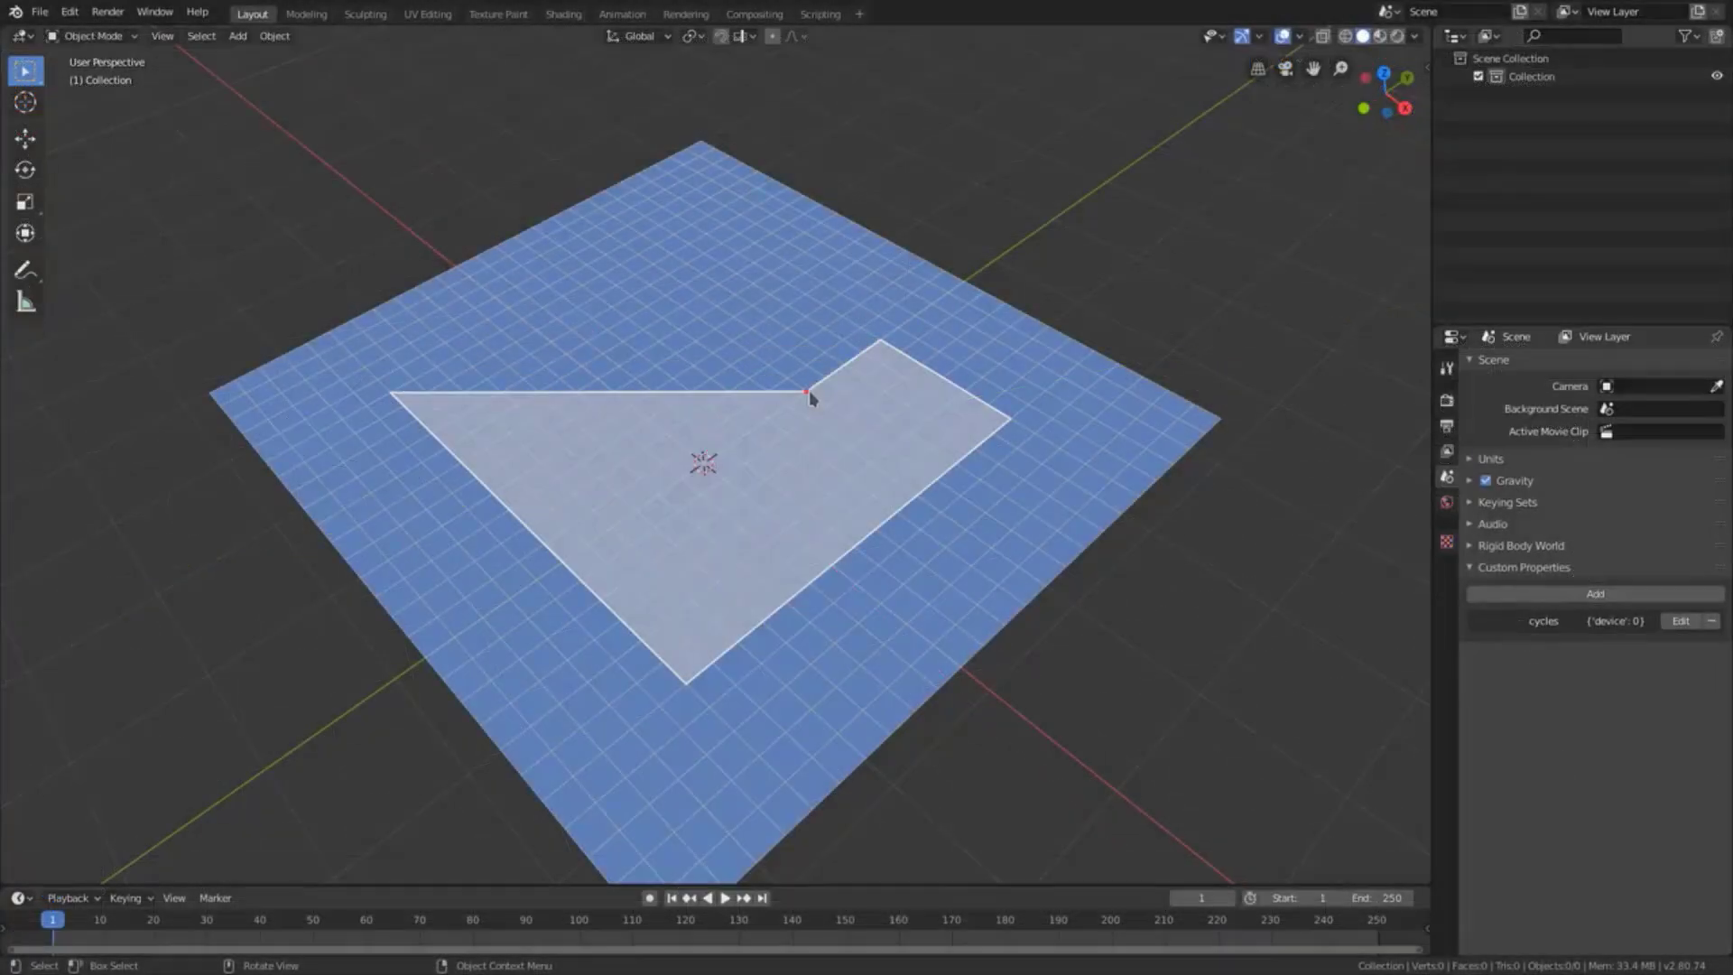
- Click out an L-shaped floor outline and extrude it upward into a solid block
click(808, 389)
click(617, 269)
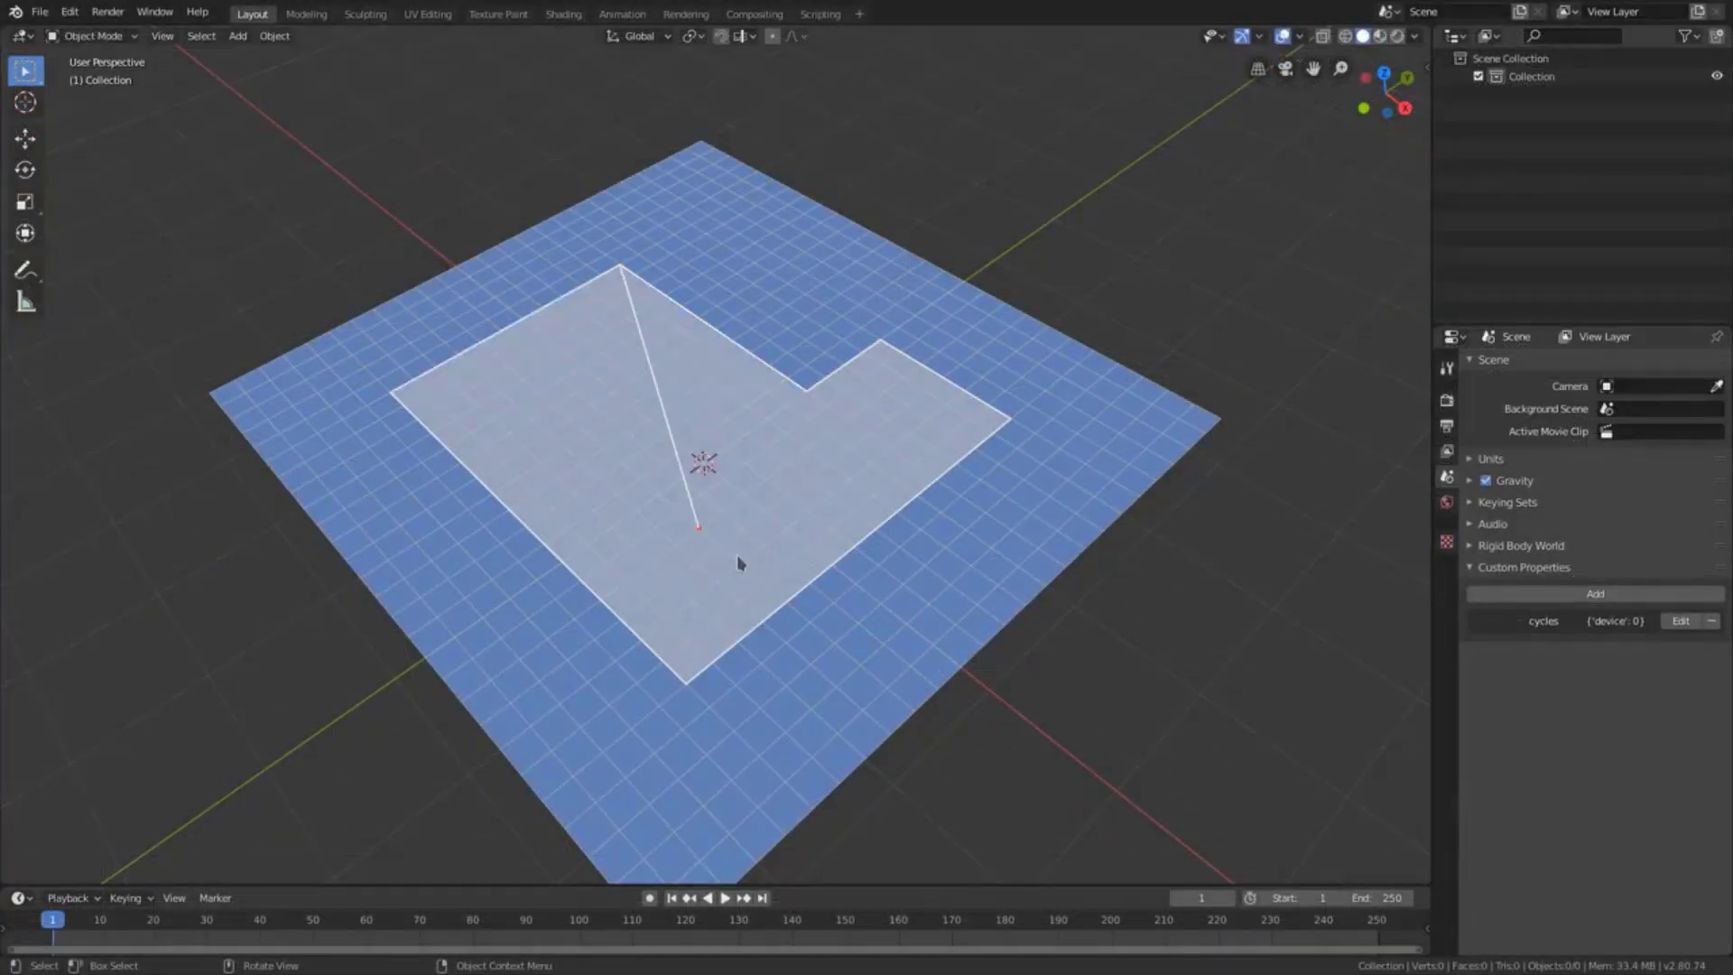
click(808, 569)
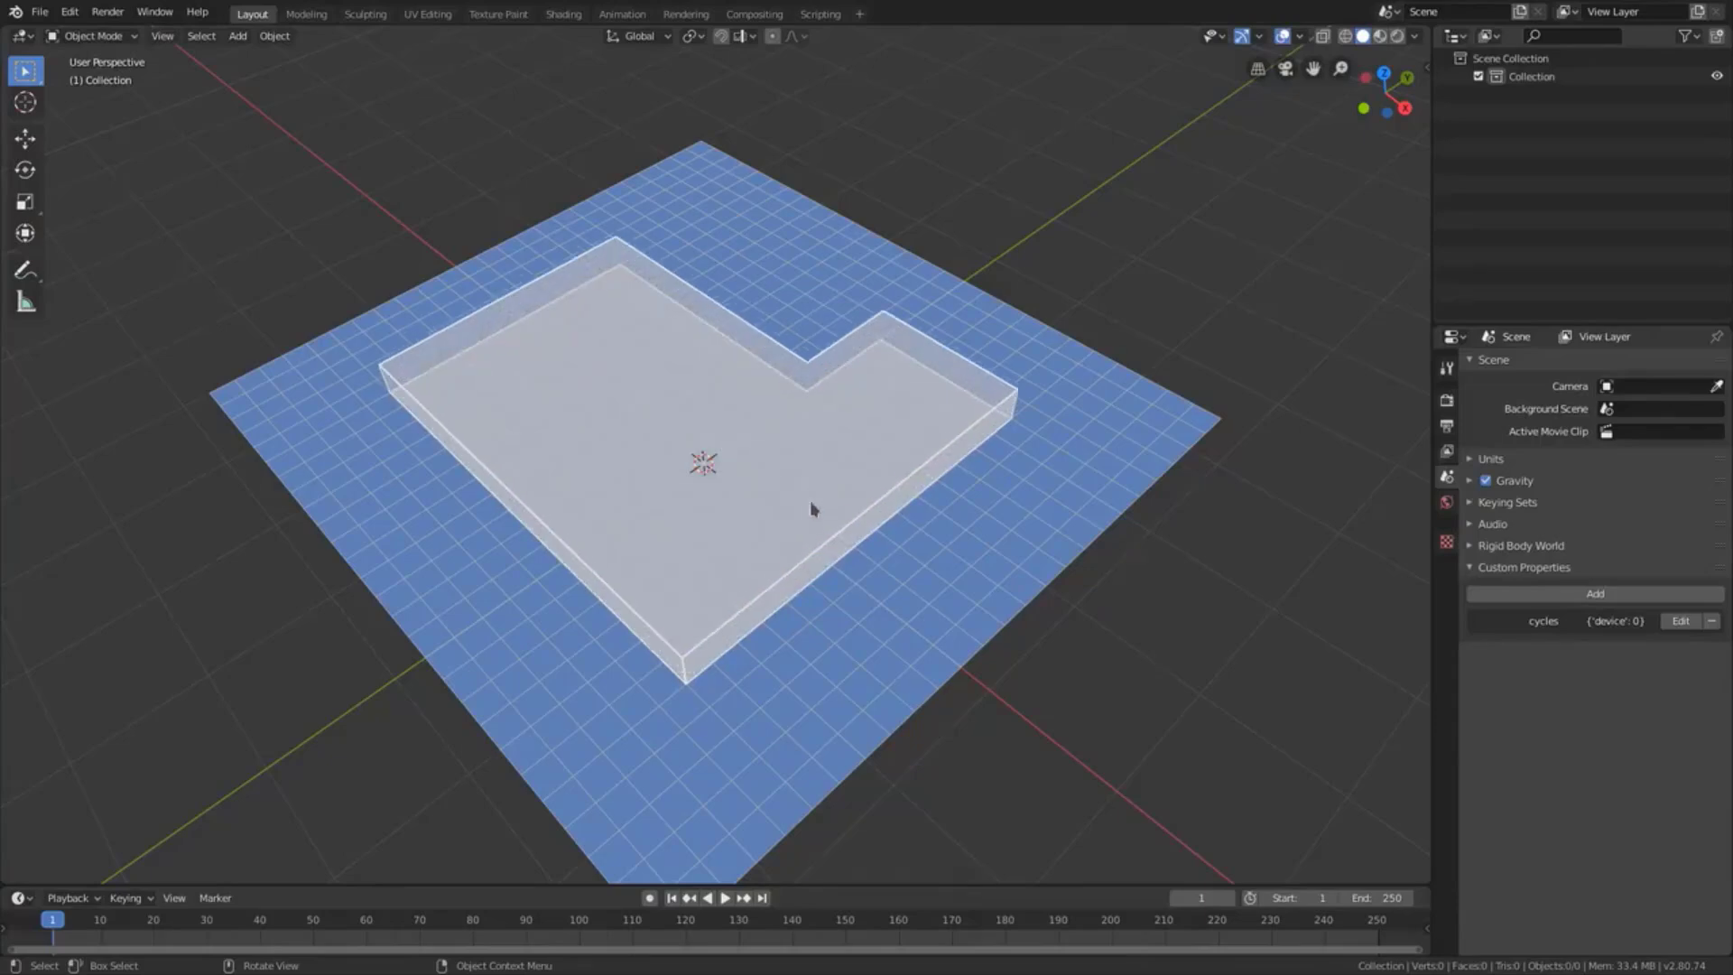
click(839, 259)
mouse_move(839, 259)
alt+mouse_down()
mouse_move(793, 464)
mouse_move(921, 346)
mouse_move(1187, 433)
mouse_move(700, 723)
mouse_move(875, 545)
mouse_move(883, 490)
alt+mouse_up()
key(KP_Decimal)
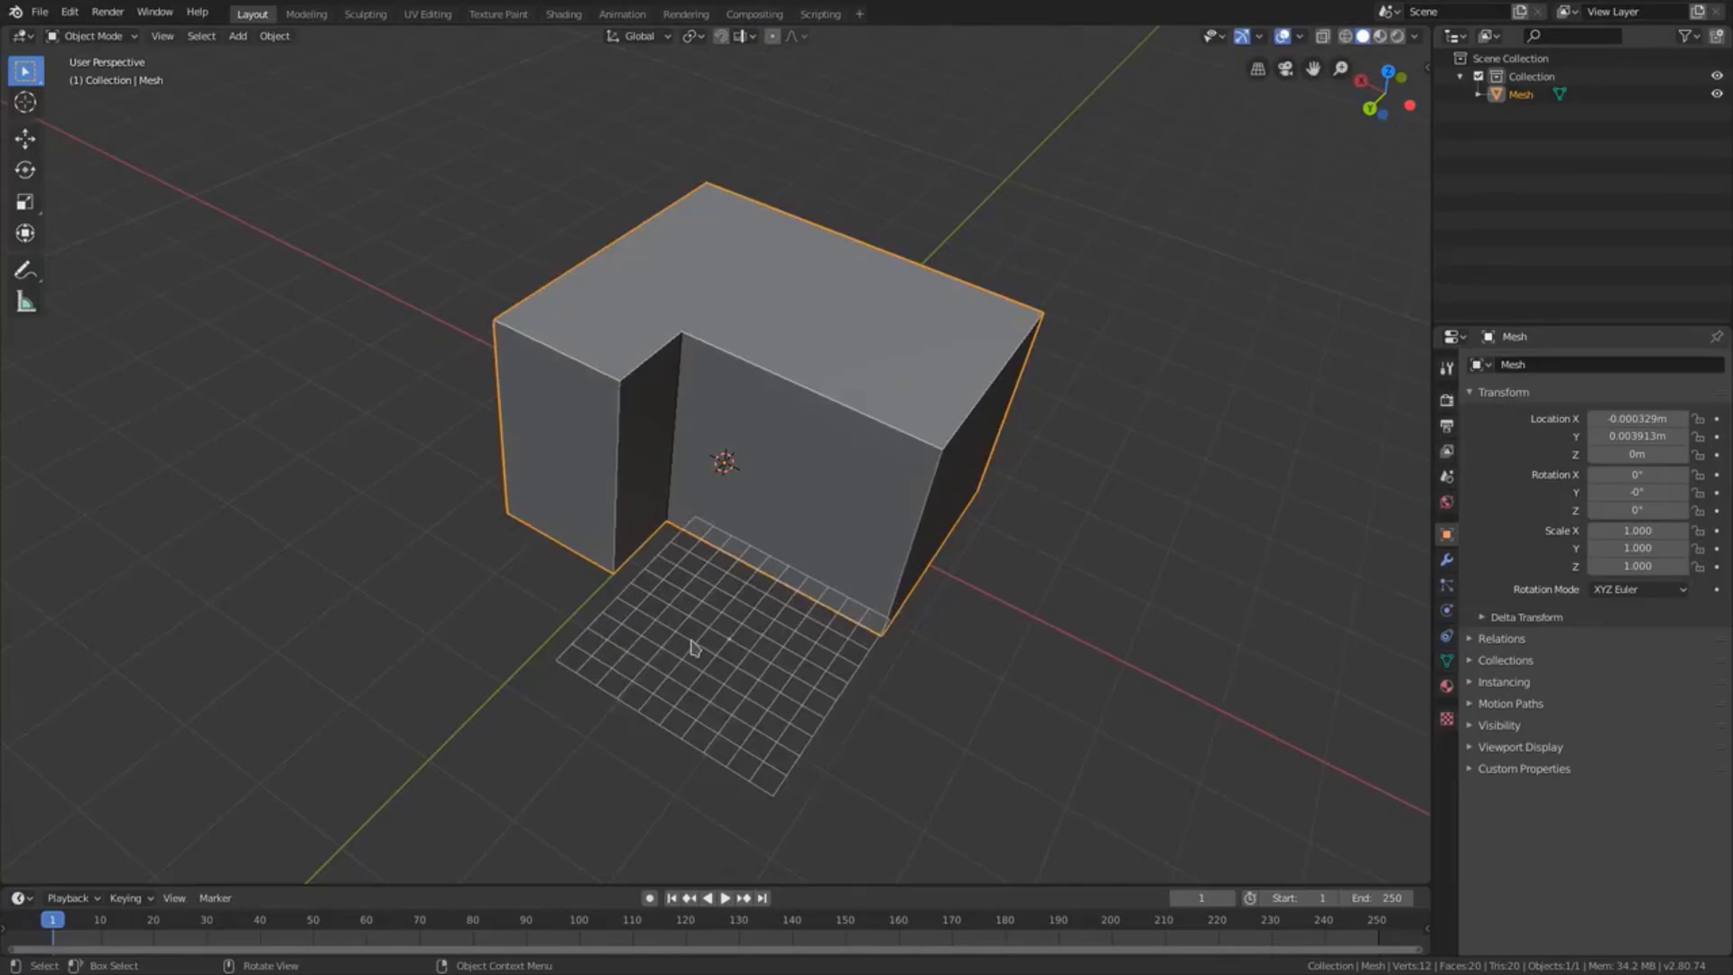
- Stretch a wide, thin base slab across the floor beneath the L-shaped block
click(170, 618)
drag(196, 637, 1122, 415)
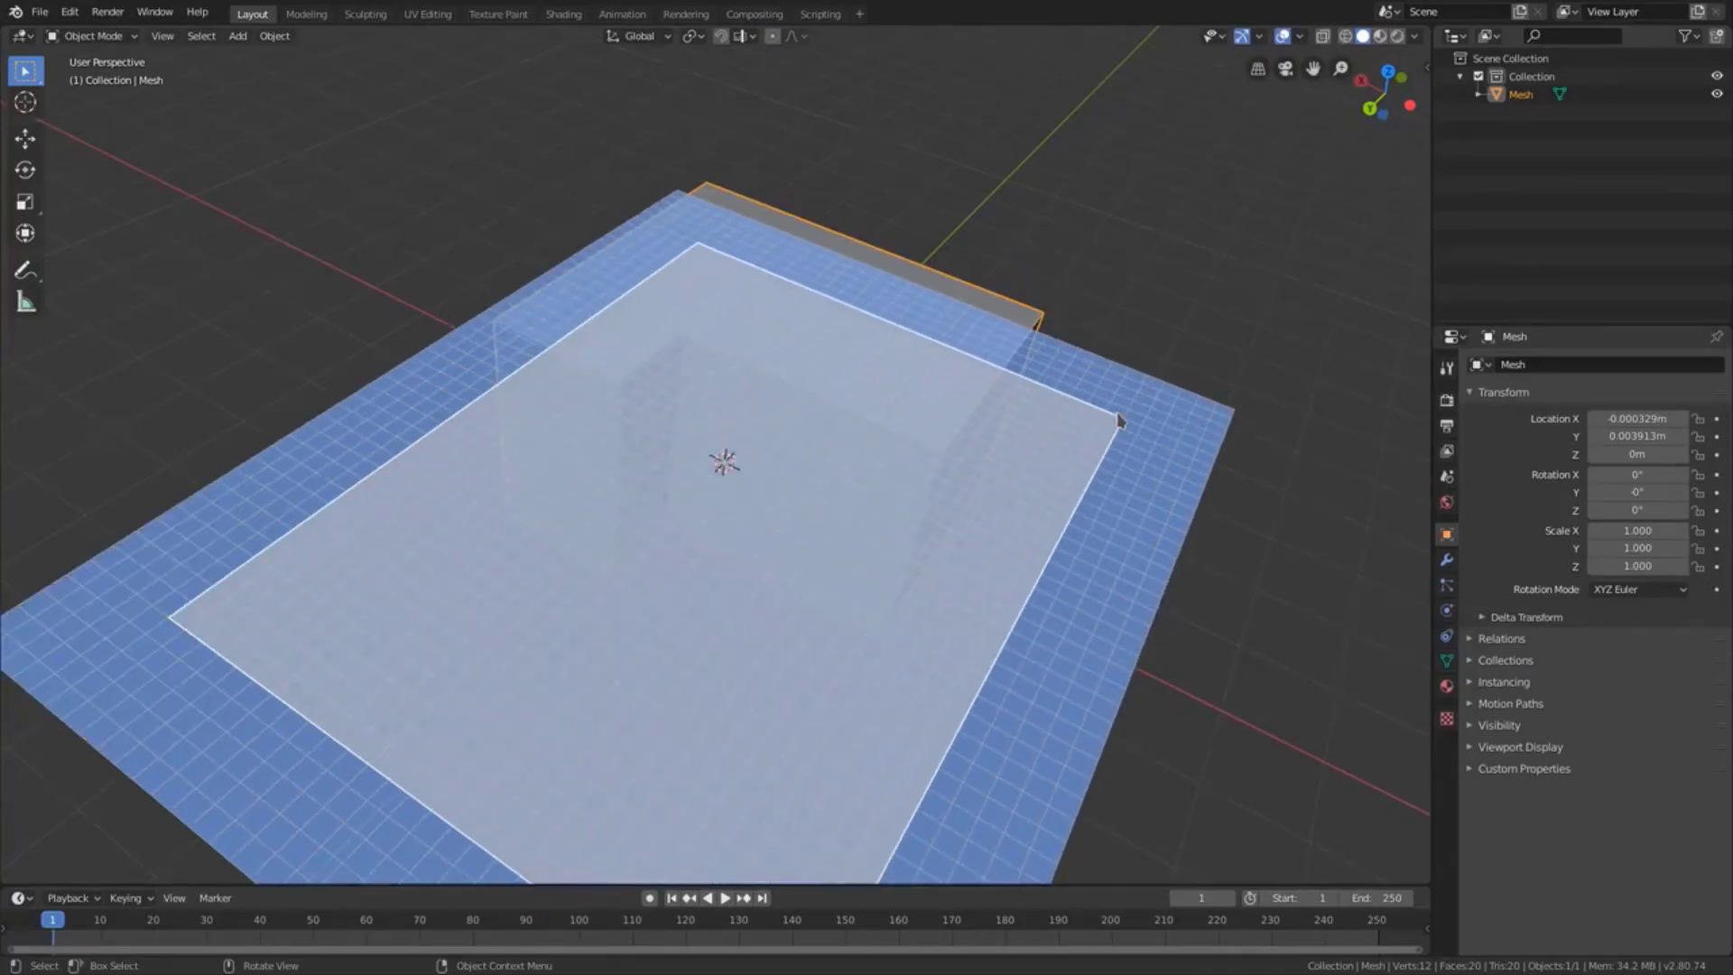
click(1069, 490)
alt+drag(1070, 490, 964, 511)
key(alt+a)
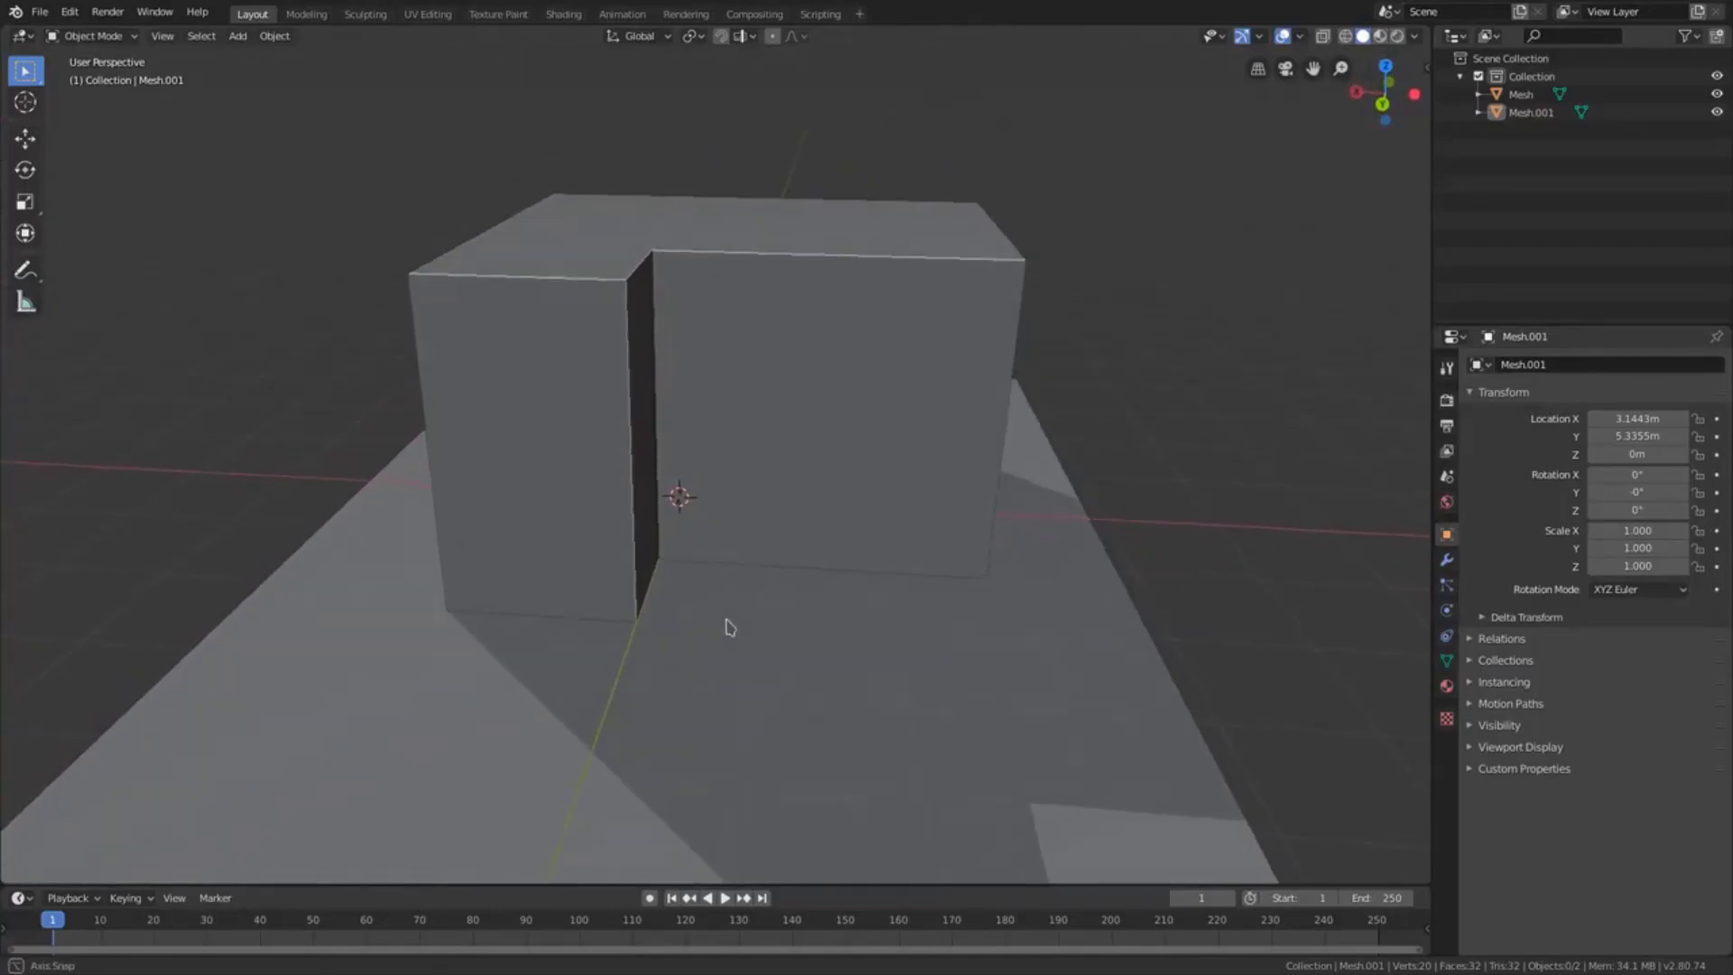
scroll(785, 611, down, 2)
ctrl+alt+drag(785, 612, 810, 607)
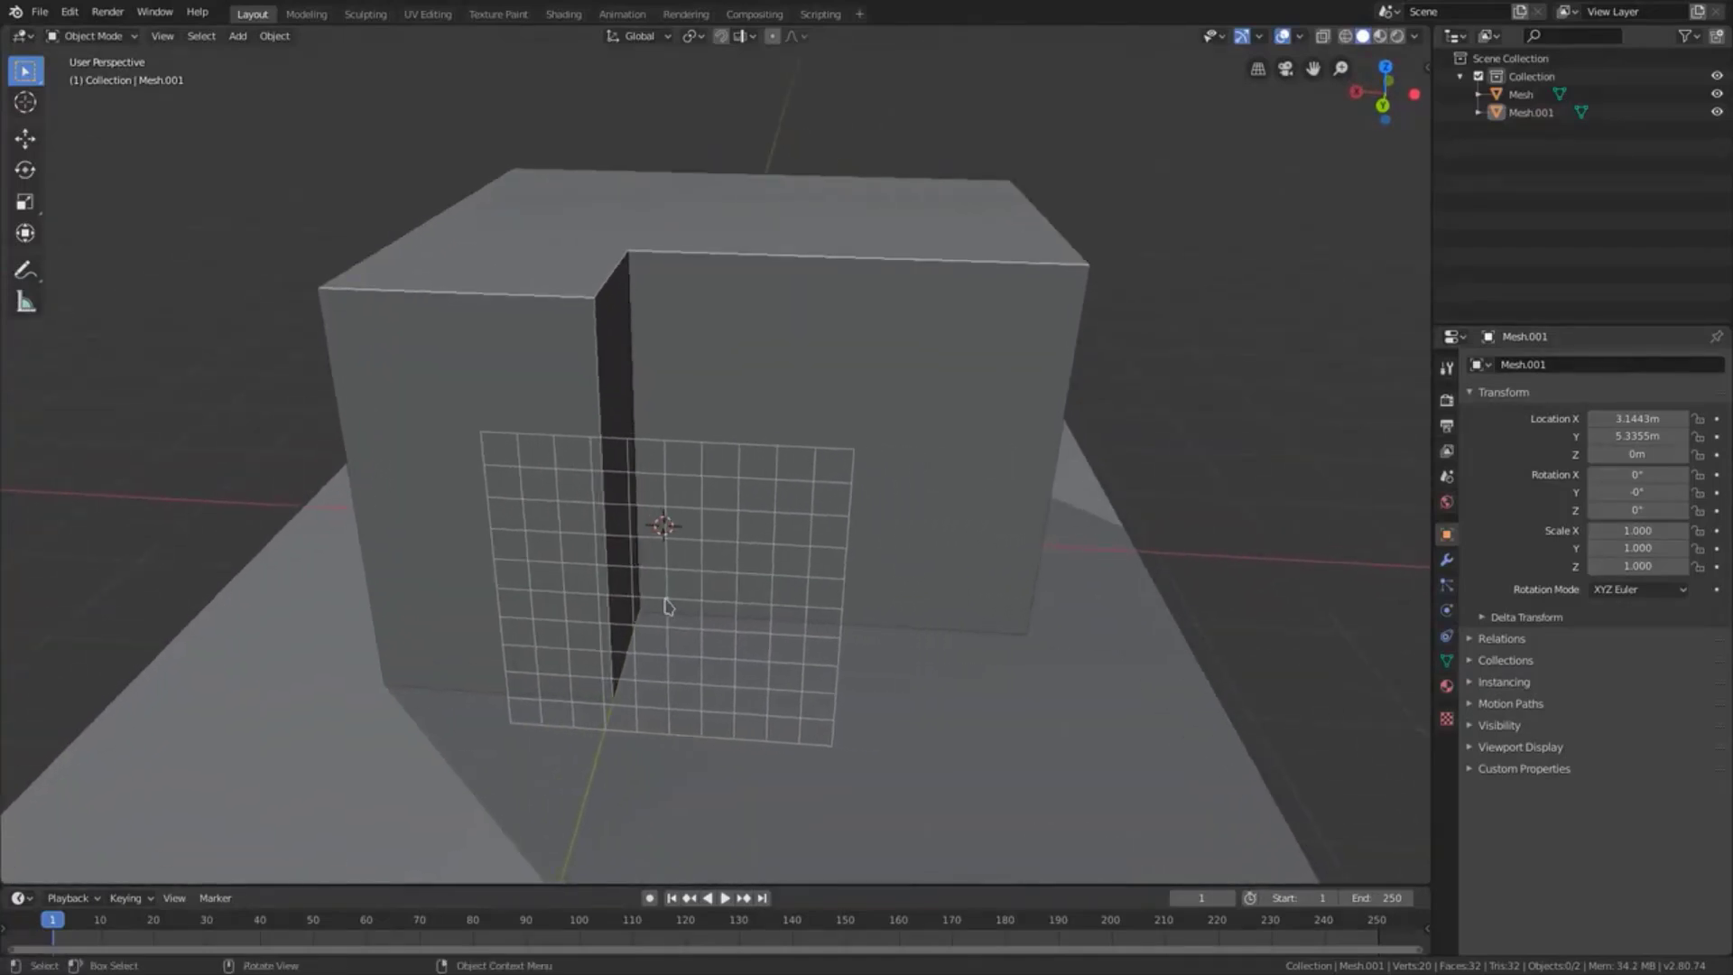
mouse_move(645, 618)
mouse_down()
mouse_move(638, 242)
mouse_move(735, 159)
mouse_move(894, 154)
mouse_move(846, 161)
mouse_up()
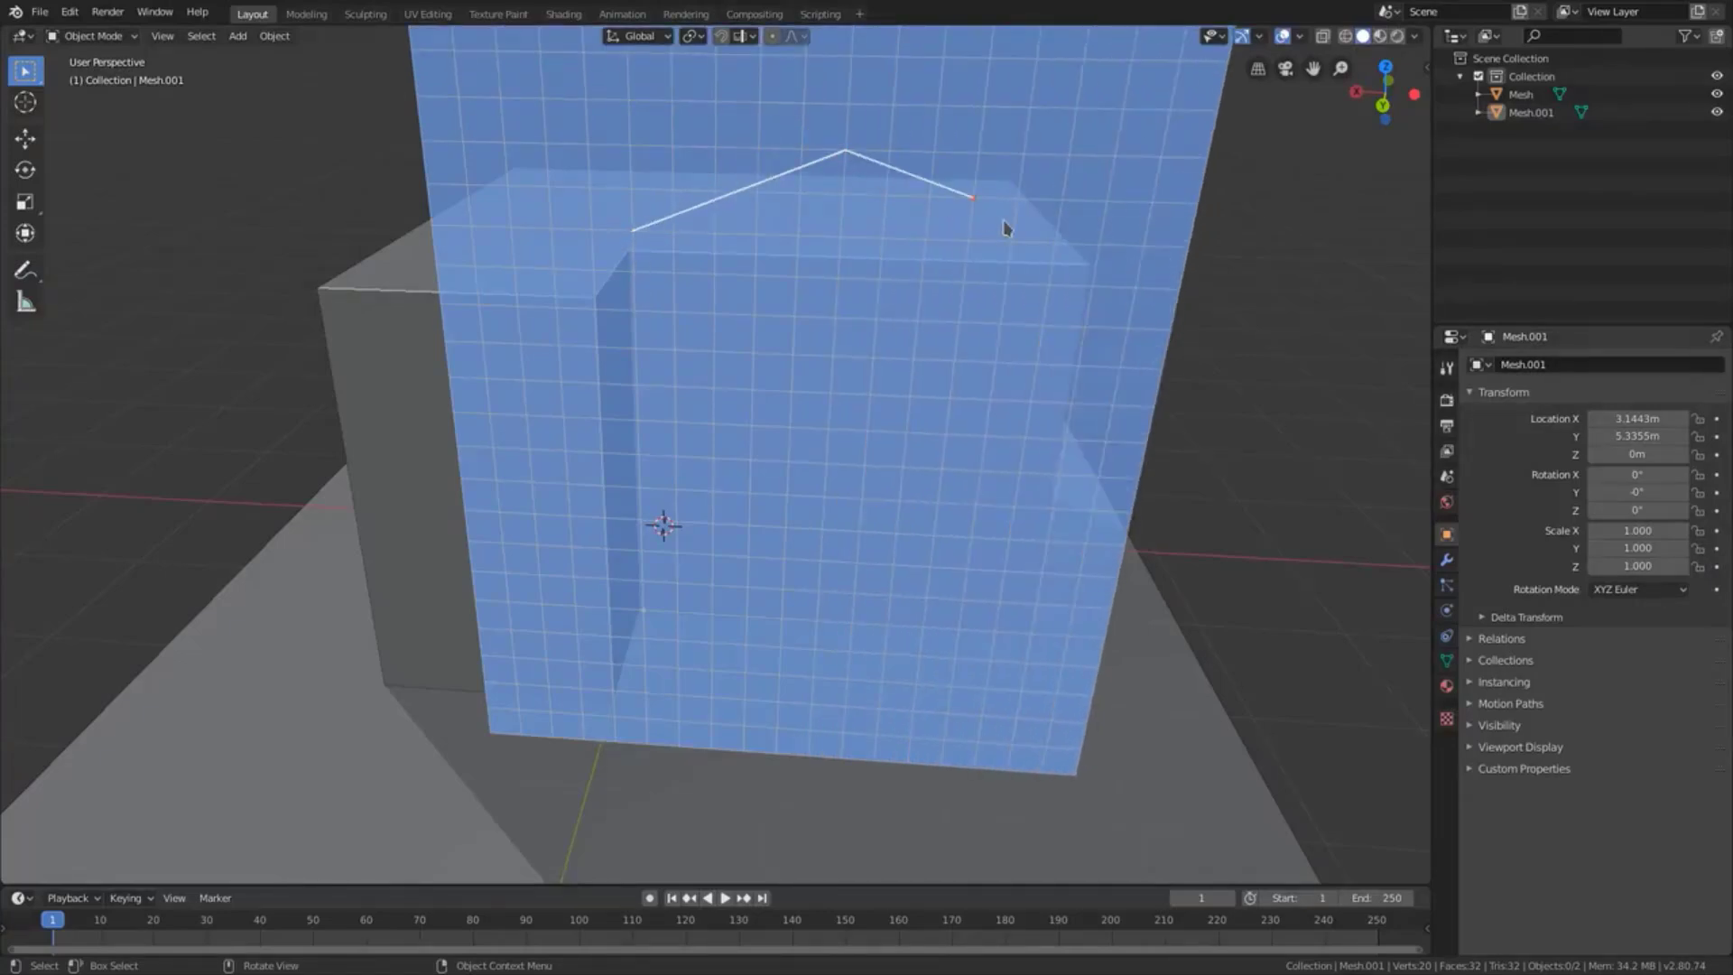
- Close a pentagon house outline and extrude it into a solid gabled block
click(1058, 246)
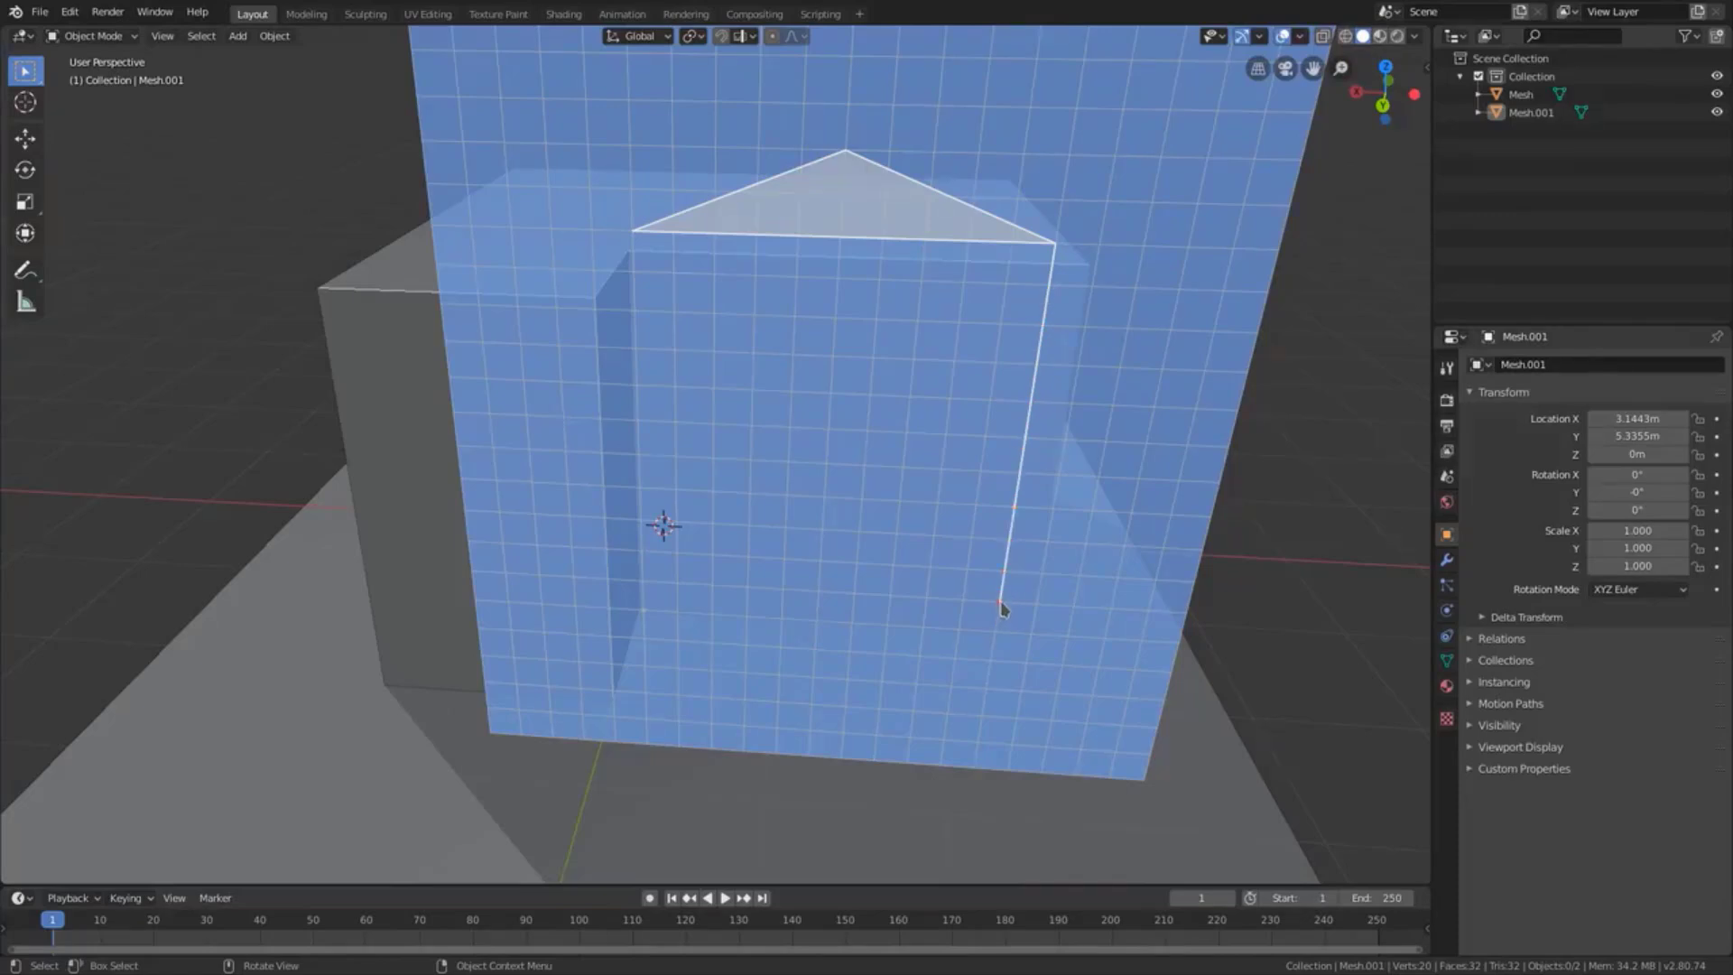
click(999, 634)
click(641, 611)
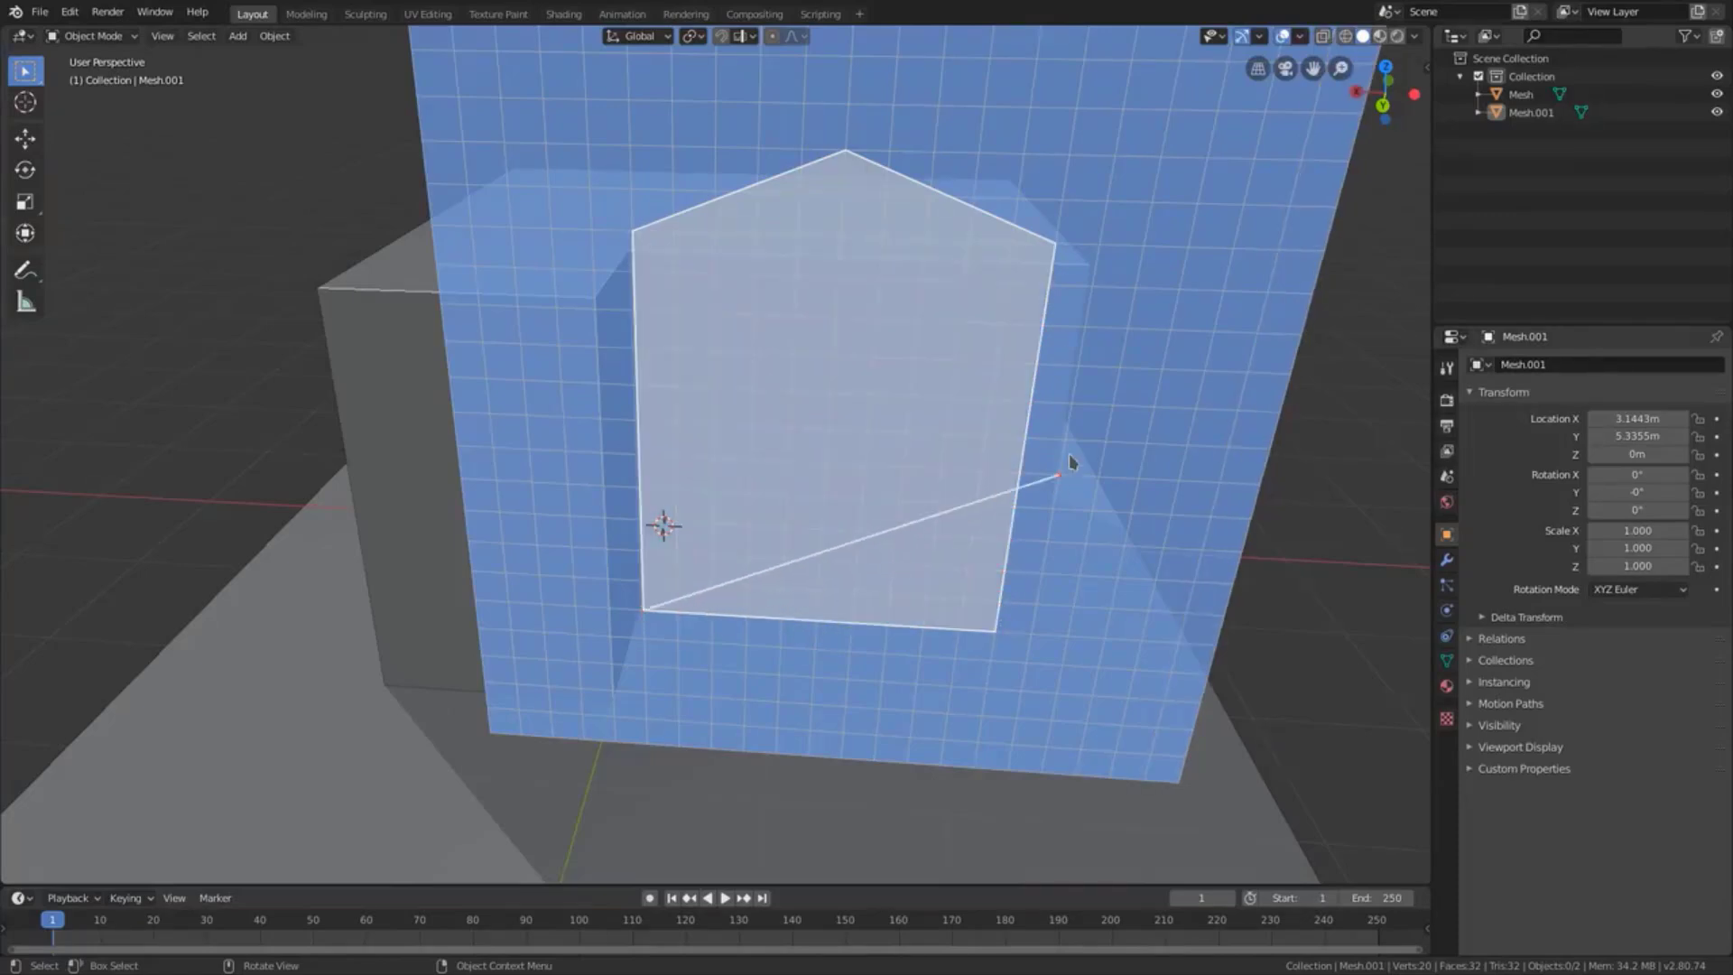
click(1026, 531)
click(1018, 799)
middle_drag(1018, 802, 1024, 549)
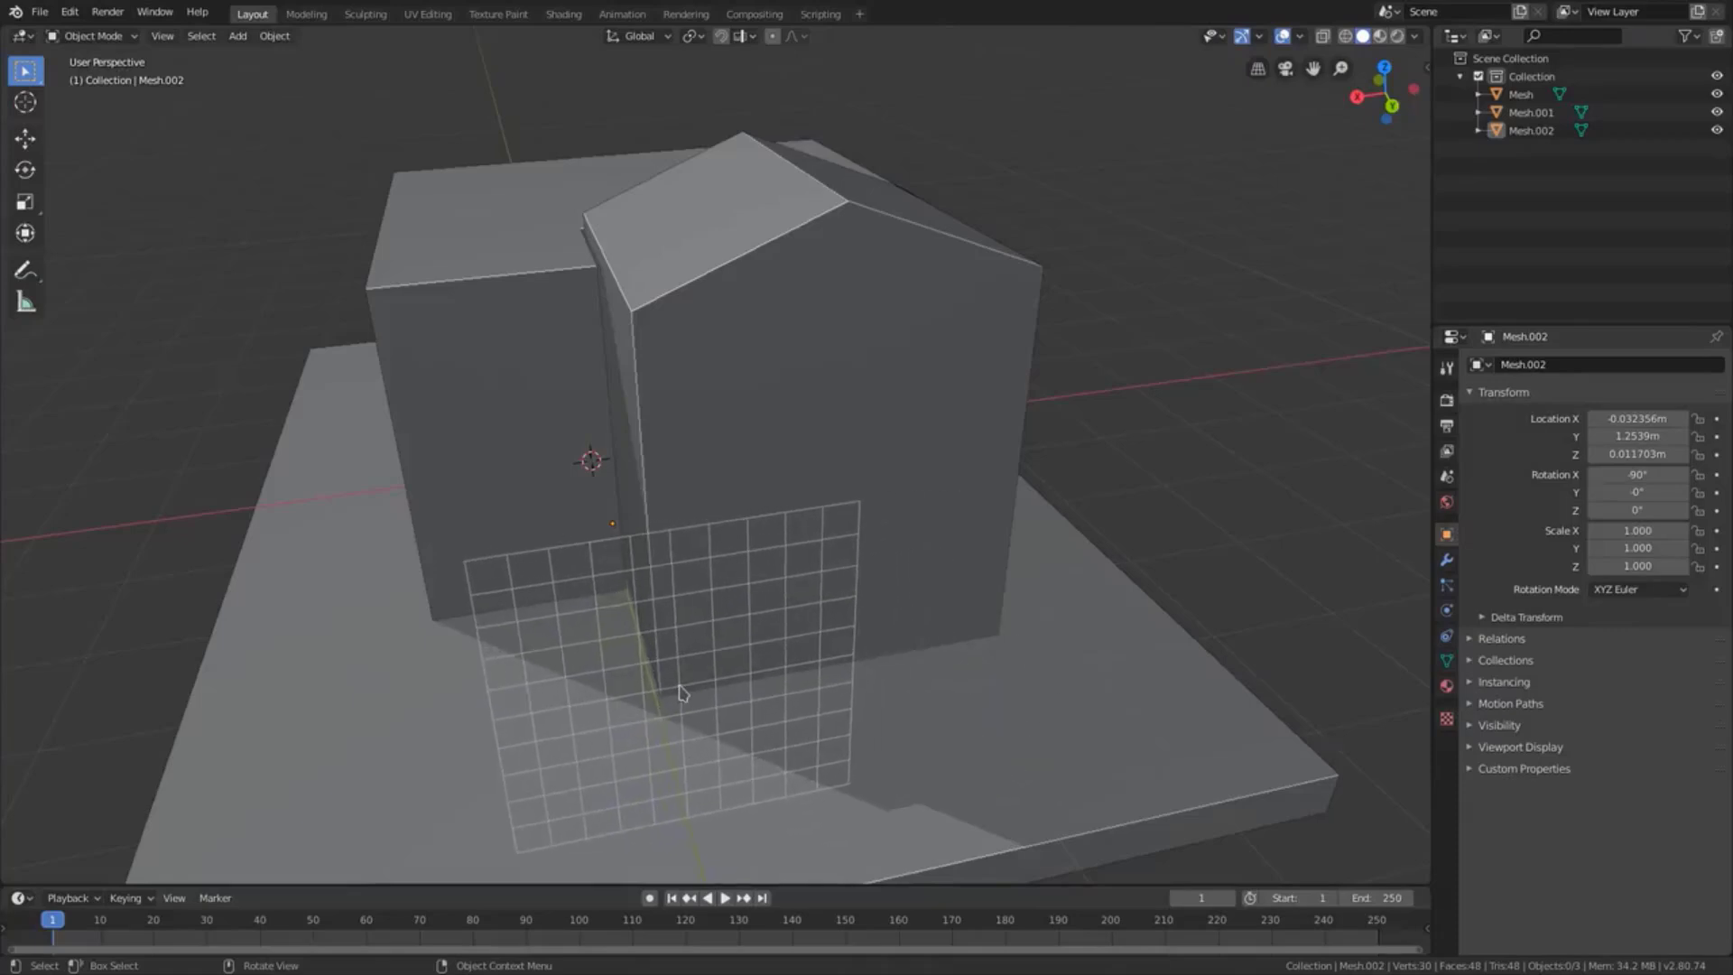
- Draw a rectangle on the house's front face and give it depth as a slab
click(683, 677)
drag(683, 677, 1013, 349)
click(987, 511)
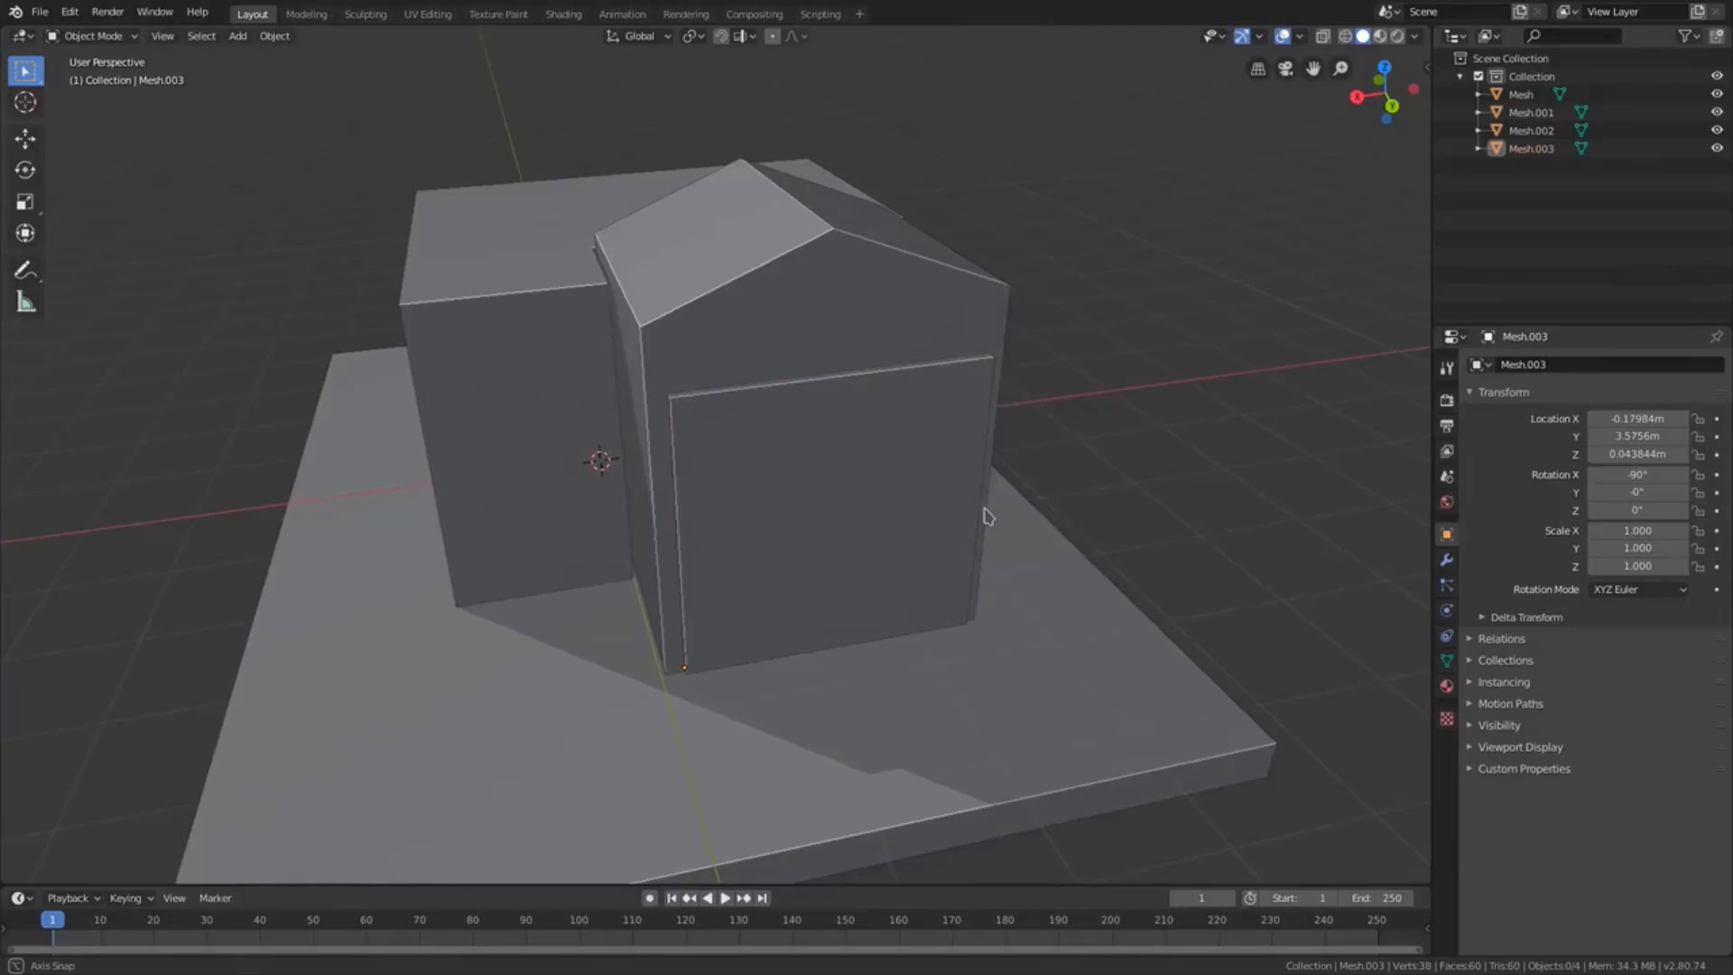
middle_drag(986, 511, 768, 736)
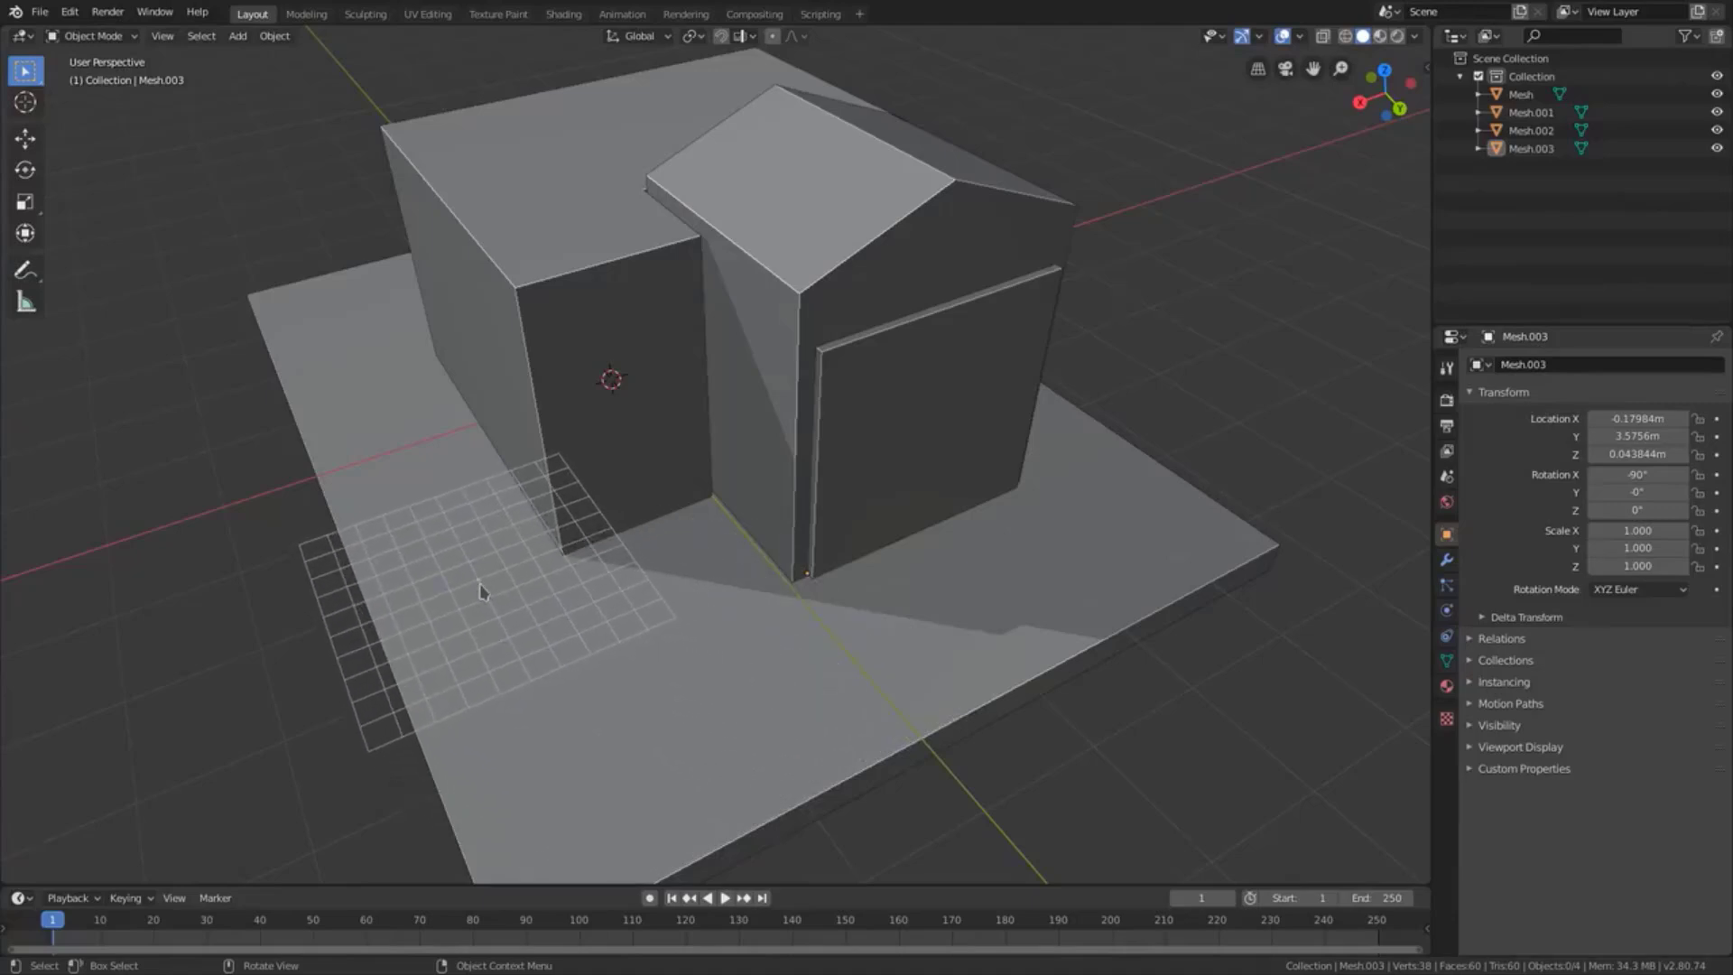
- Finish the L-shaped floor outline as a solid wall and deselect it
mouse_move(504, 600)
mouse_down()
mouse_move(606, 791)
mouse_move(864, 663)
mouse_move(820, 684)
mouse_move(831, 702)
mouse_move(588, 825)
mouse_move(508, 636)
mouse_move(740, 743)
mouse_up()
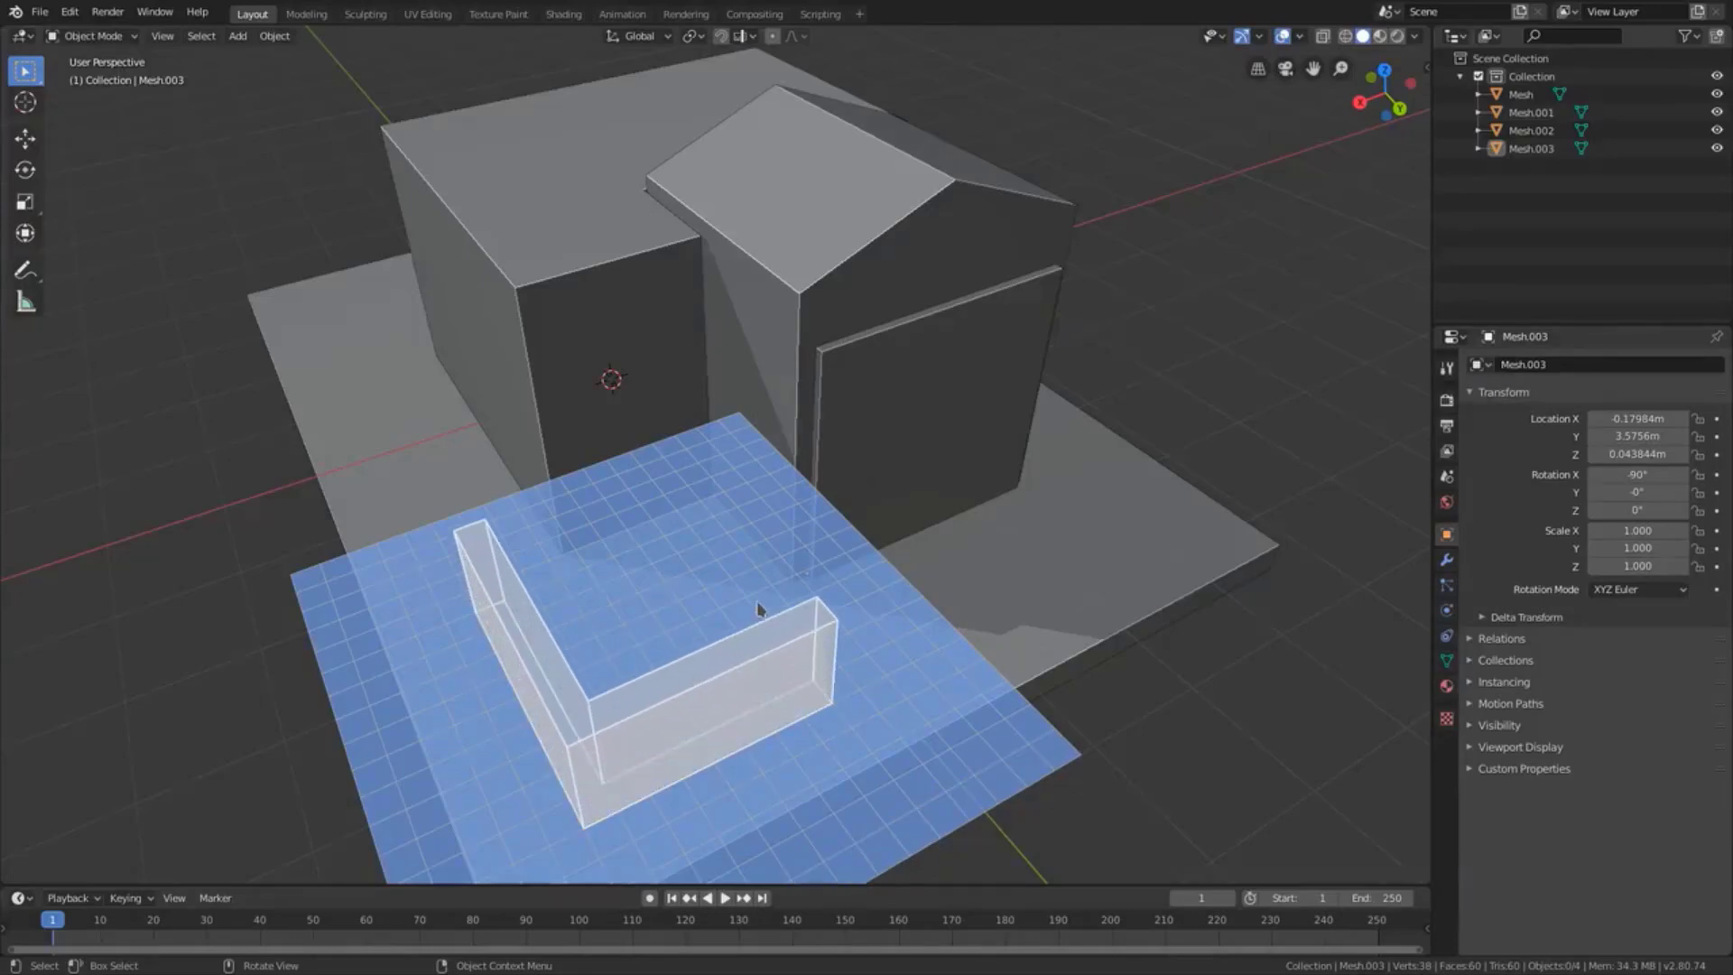
click(787, 614)
key(alt+a)
middle_drag(936, 723, 866, 700)
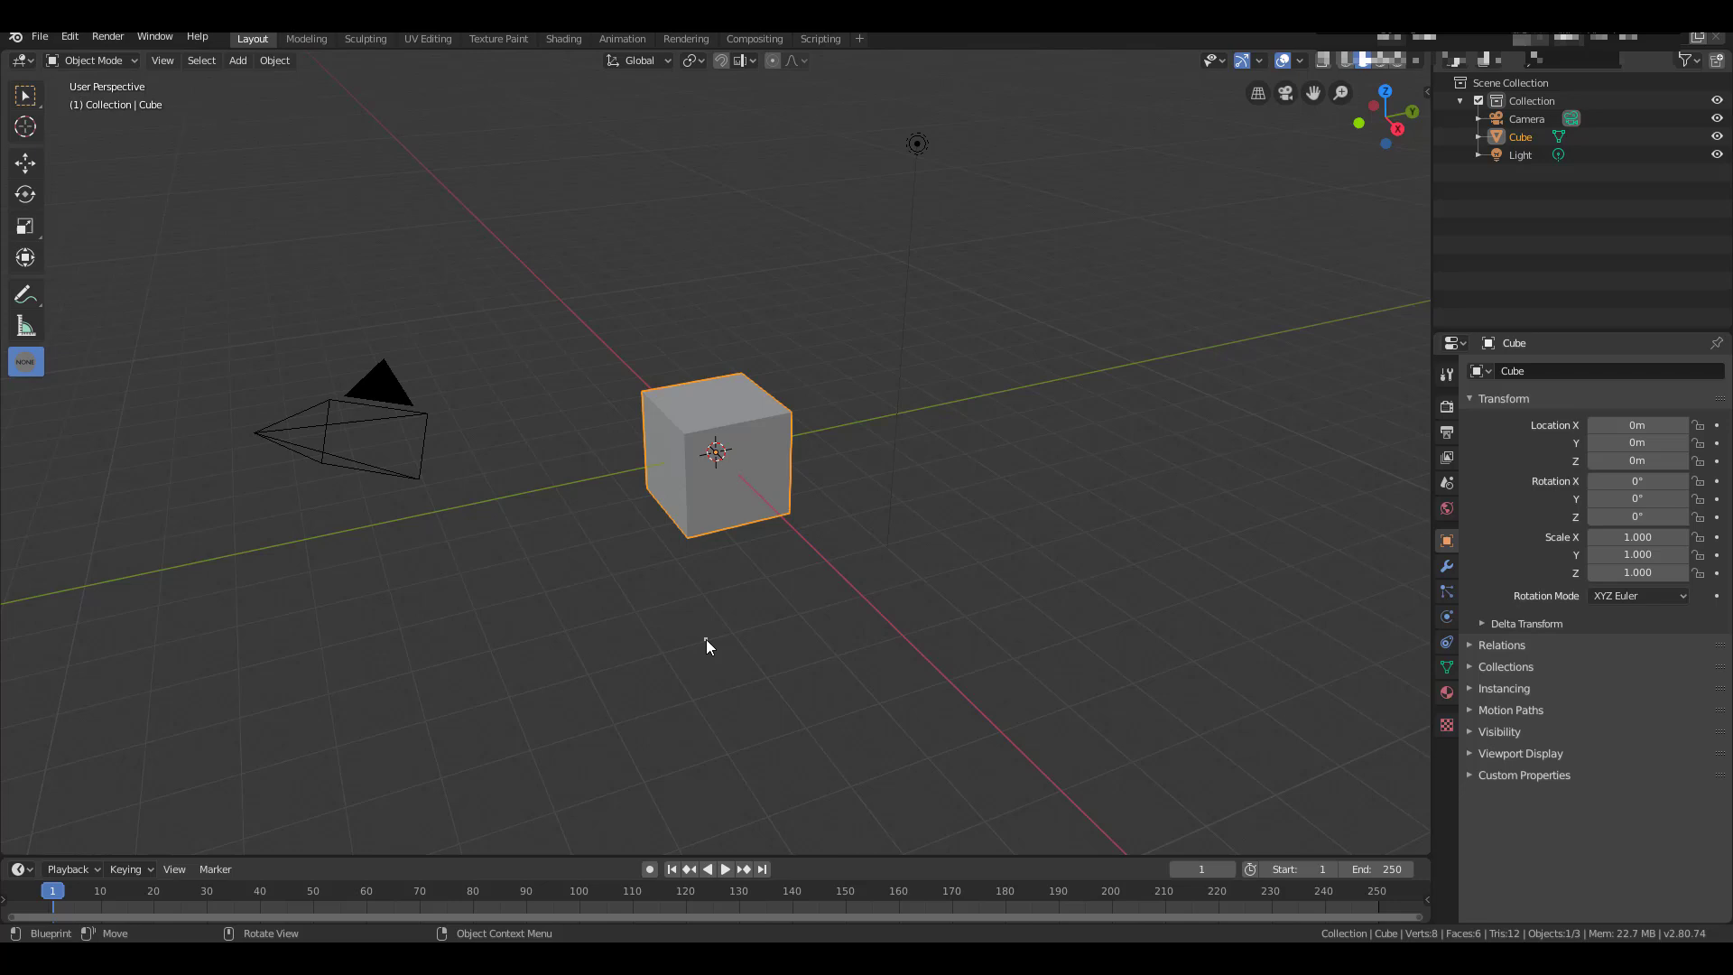
- Draw a first box by clicking out its base rectangle and setting its height
click(667, 655)
click(1218, 469)
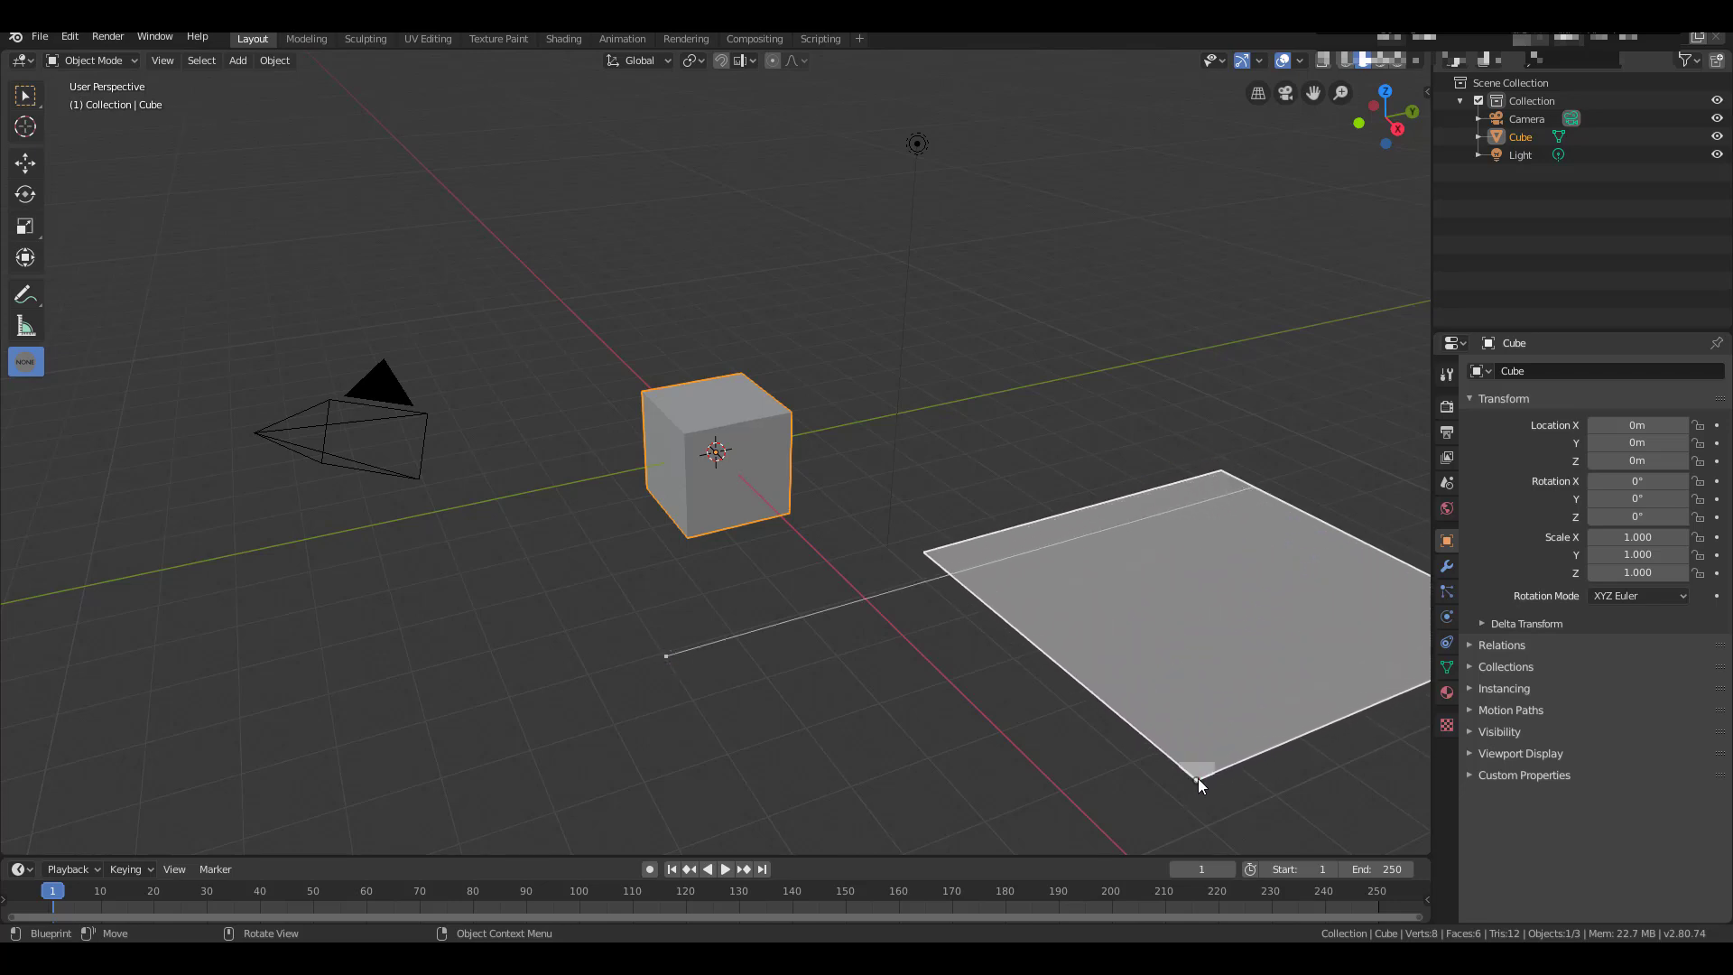
click(1197, 780)
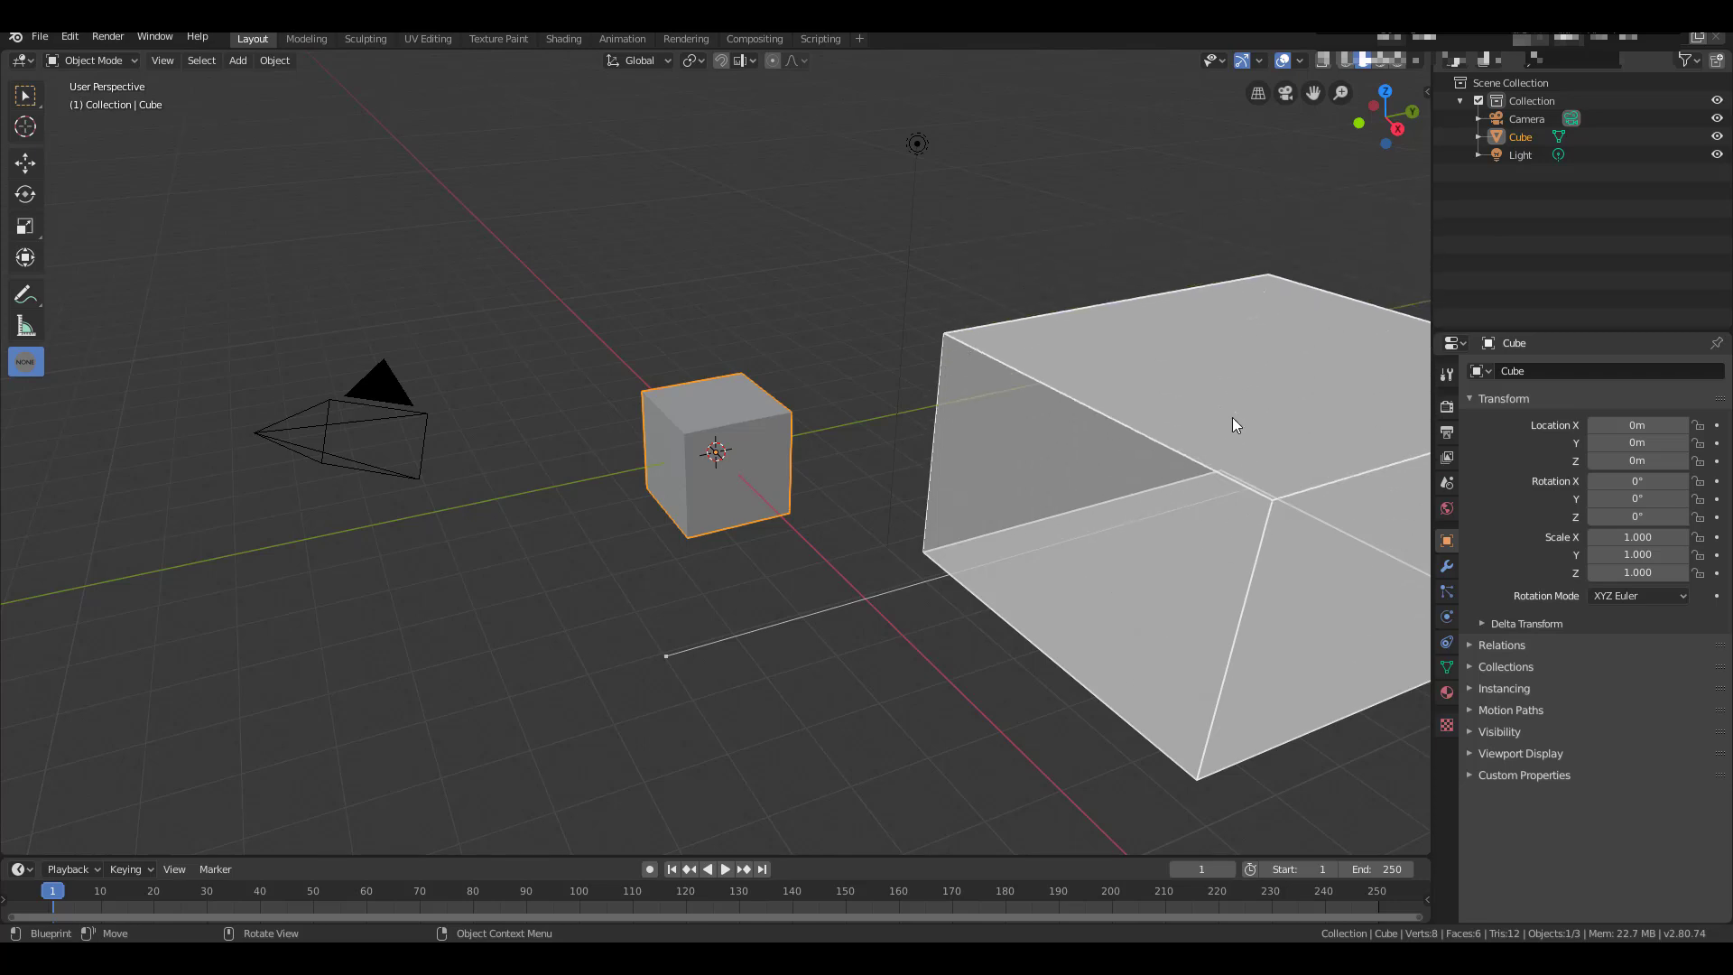
click(1228, 619)
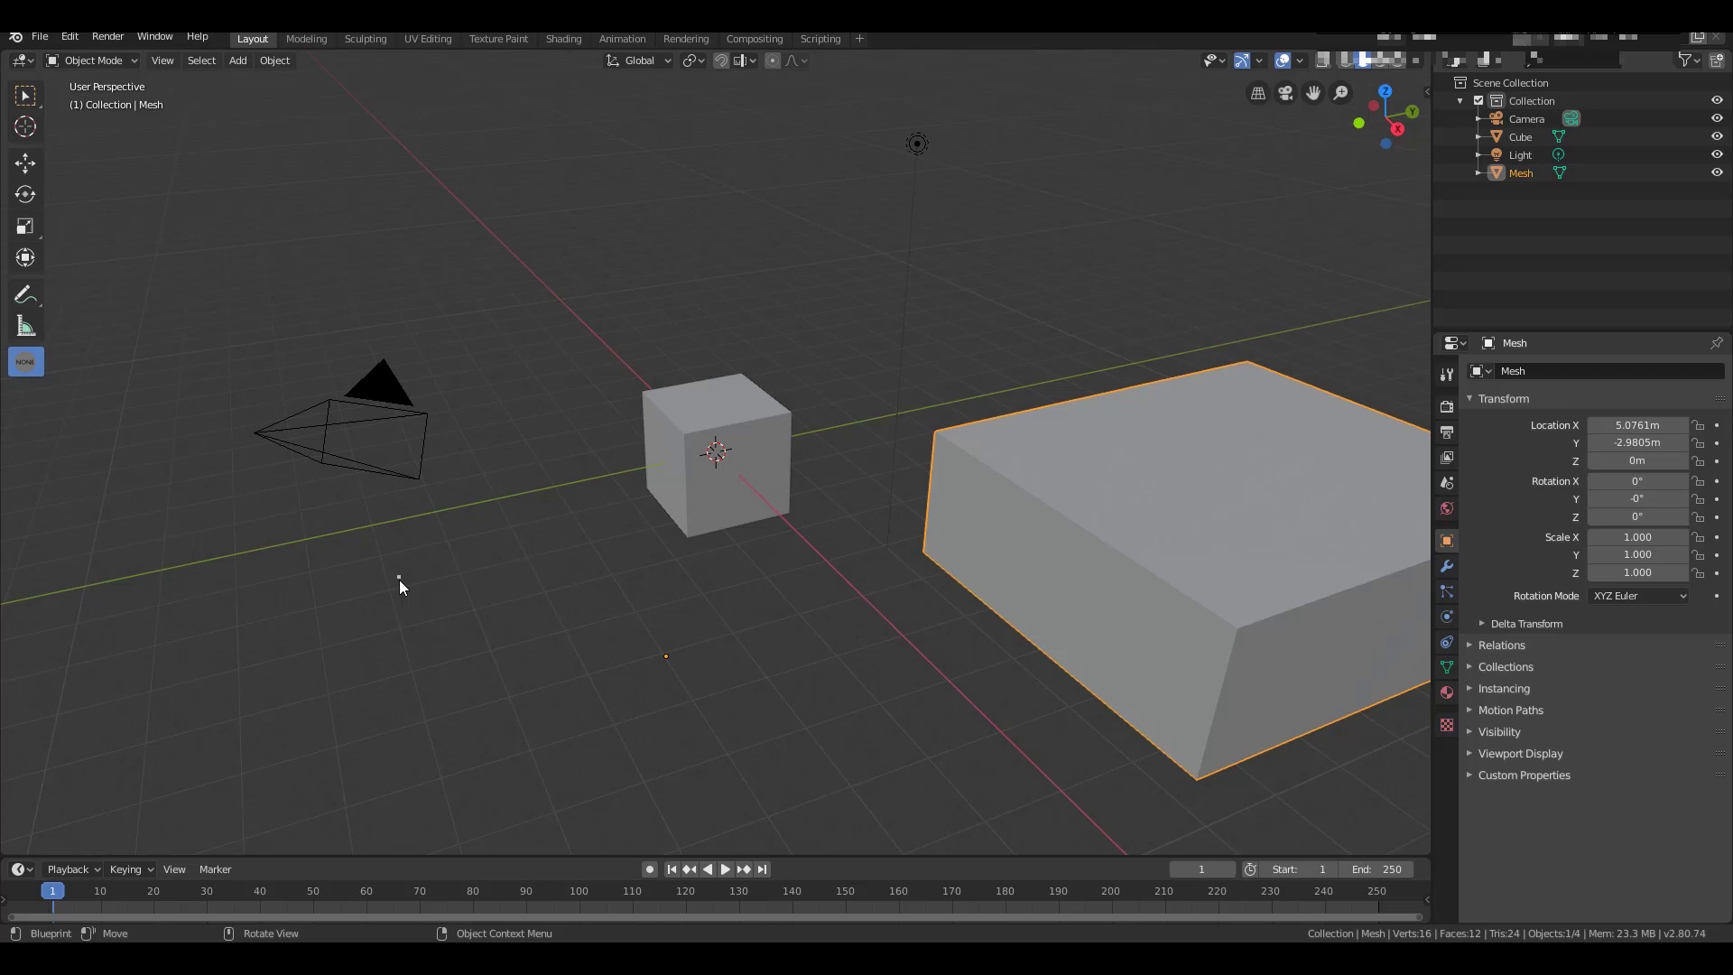
- Add a second box and a tall third box, ending on a near-front view
click(435, 738)
click(782, 702)
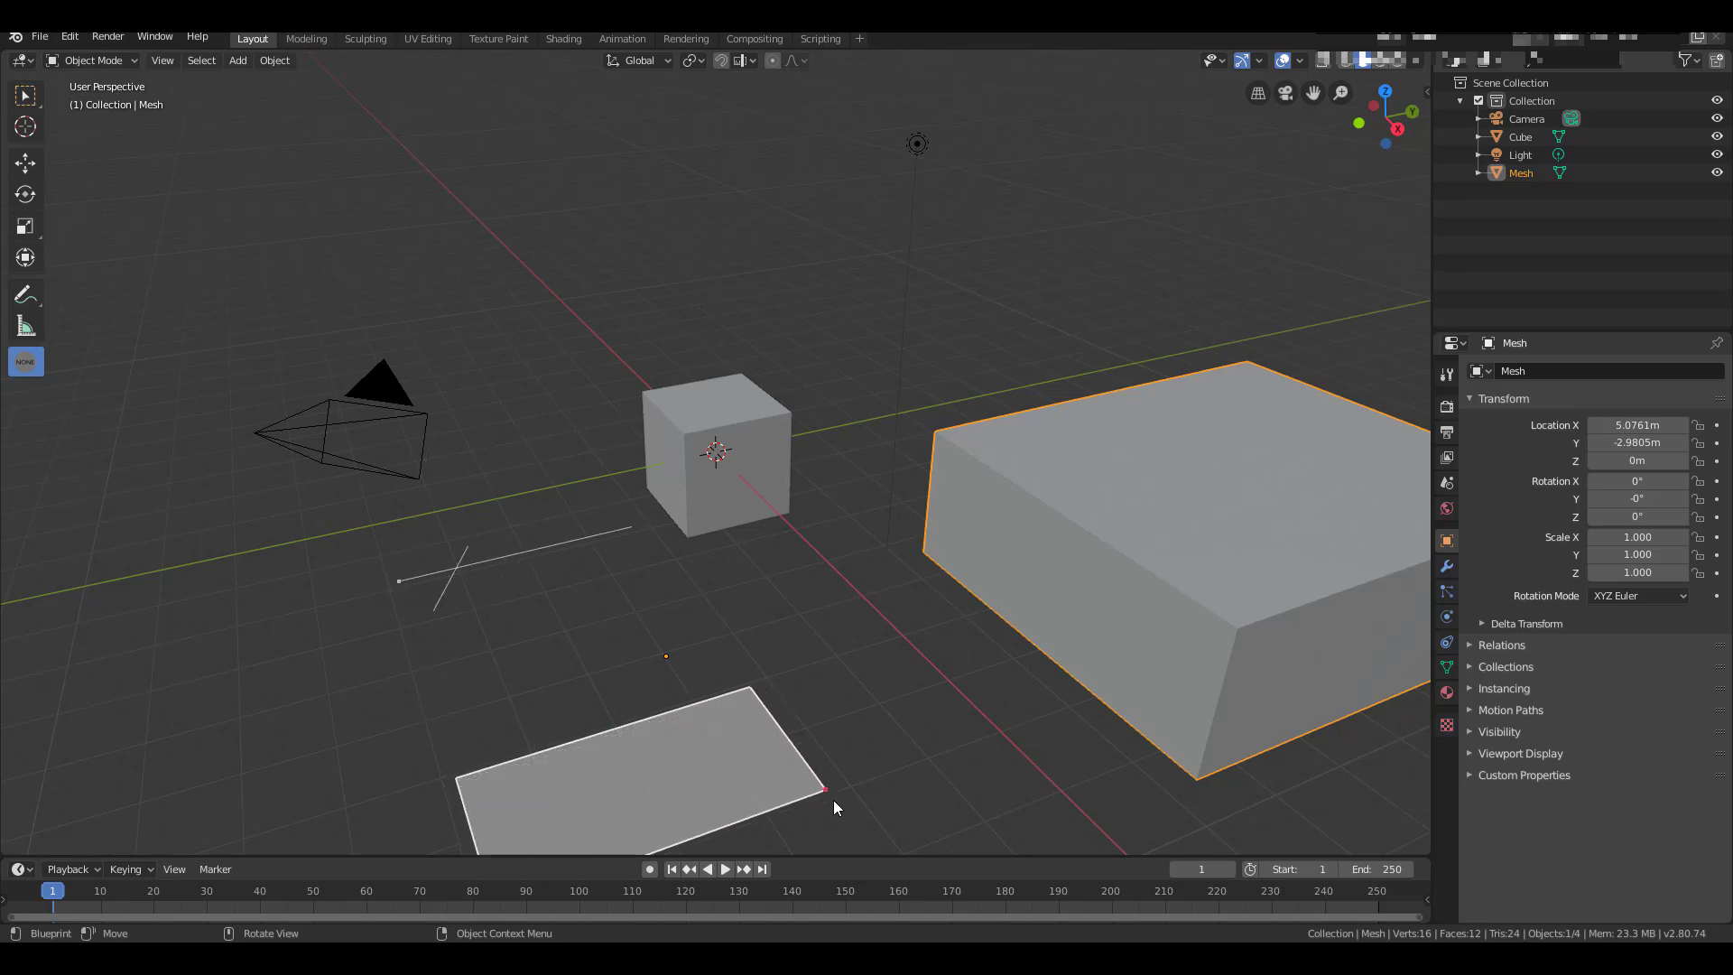
click(842, 807)
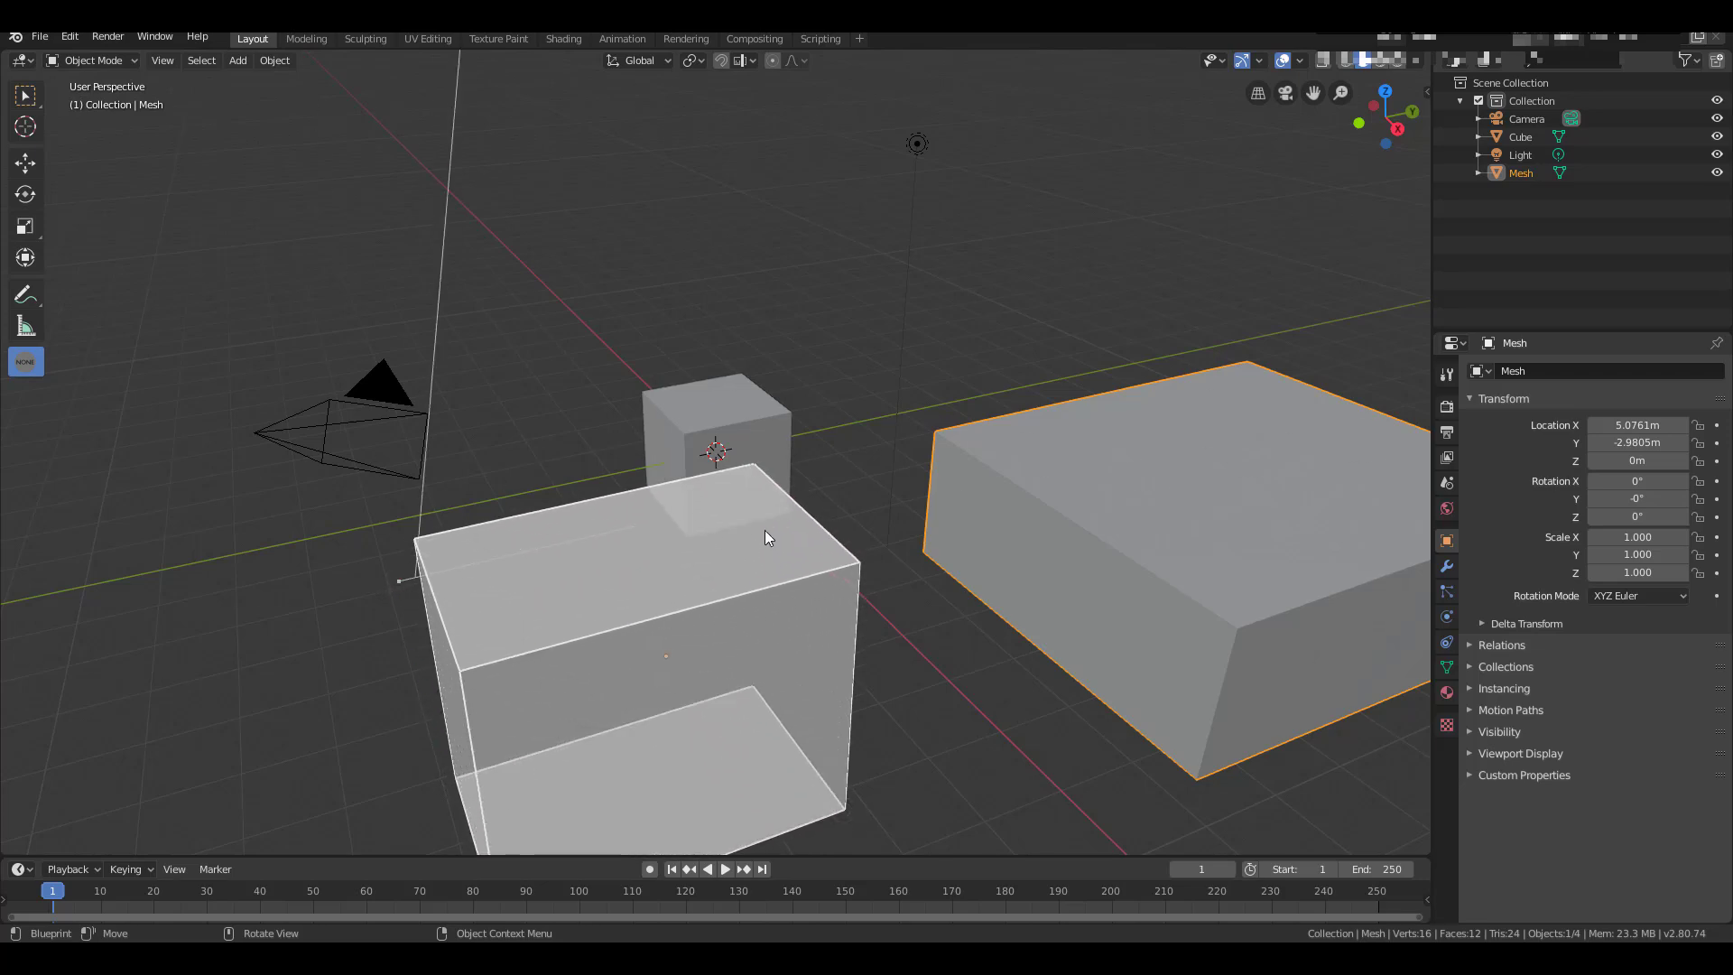
click(782, 586)
middle_drag(841, 503, 659, 751)
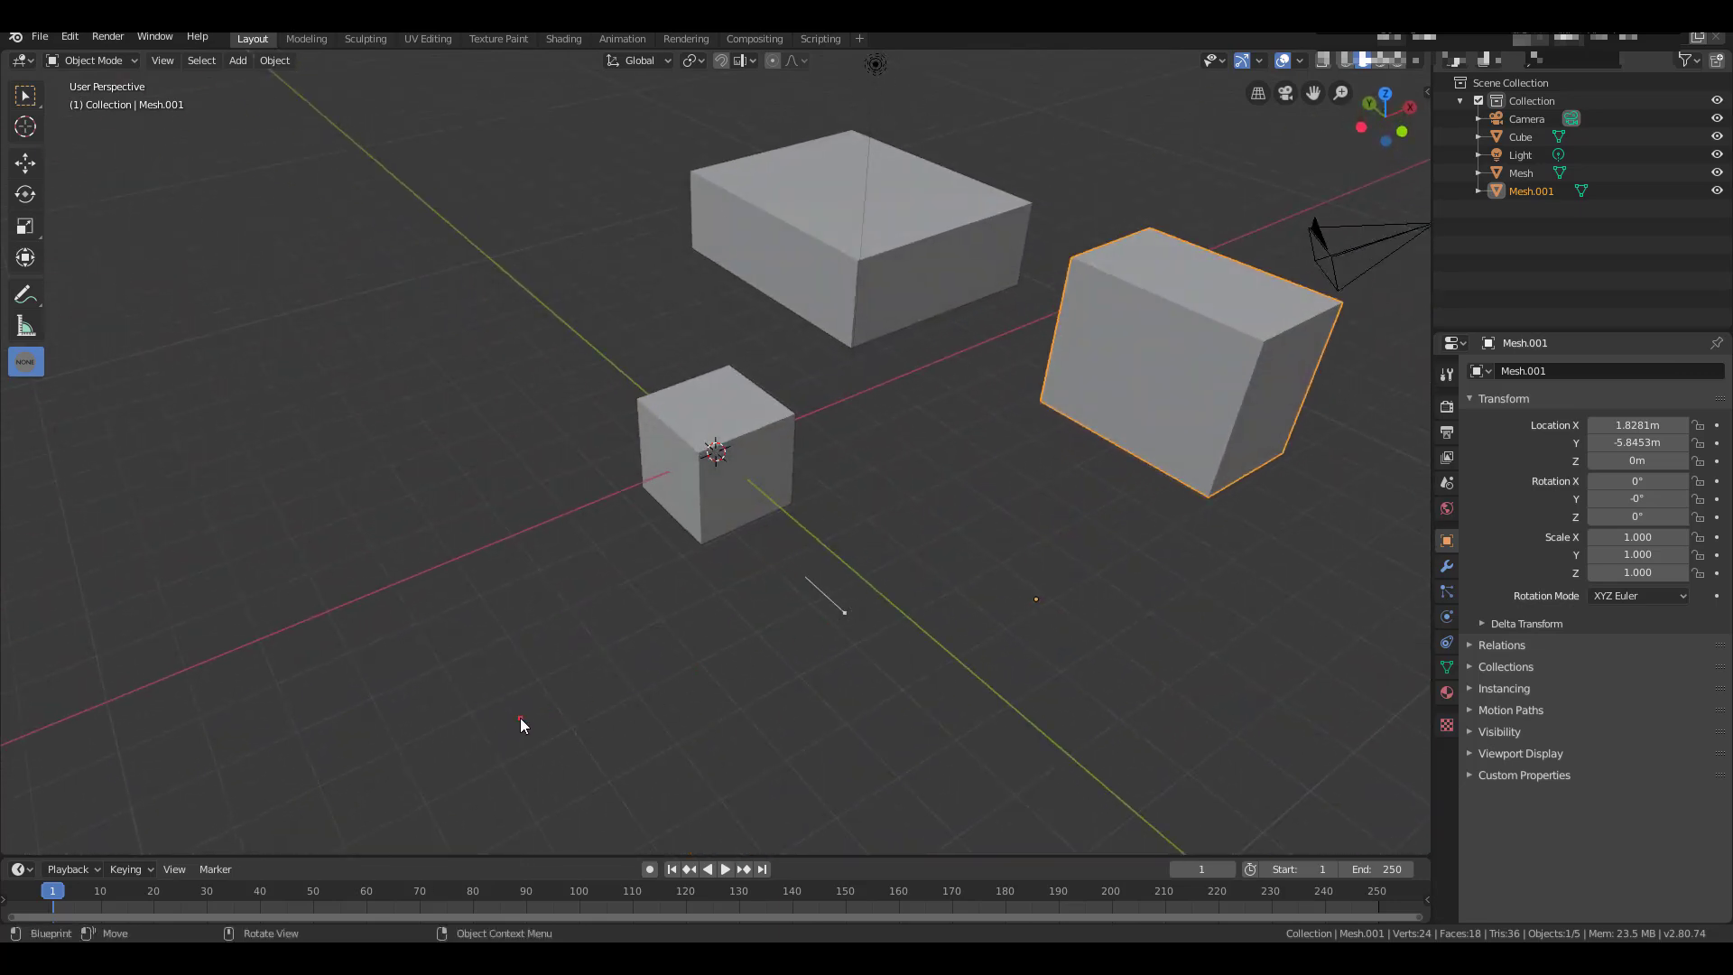
click(523, 719)
click(531, 457)
click(528, 170)
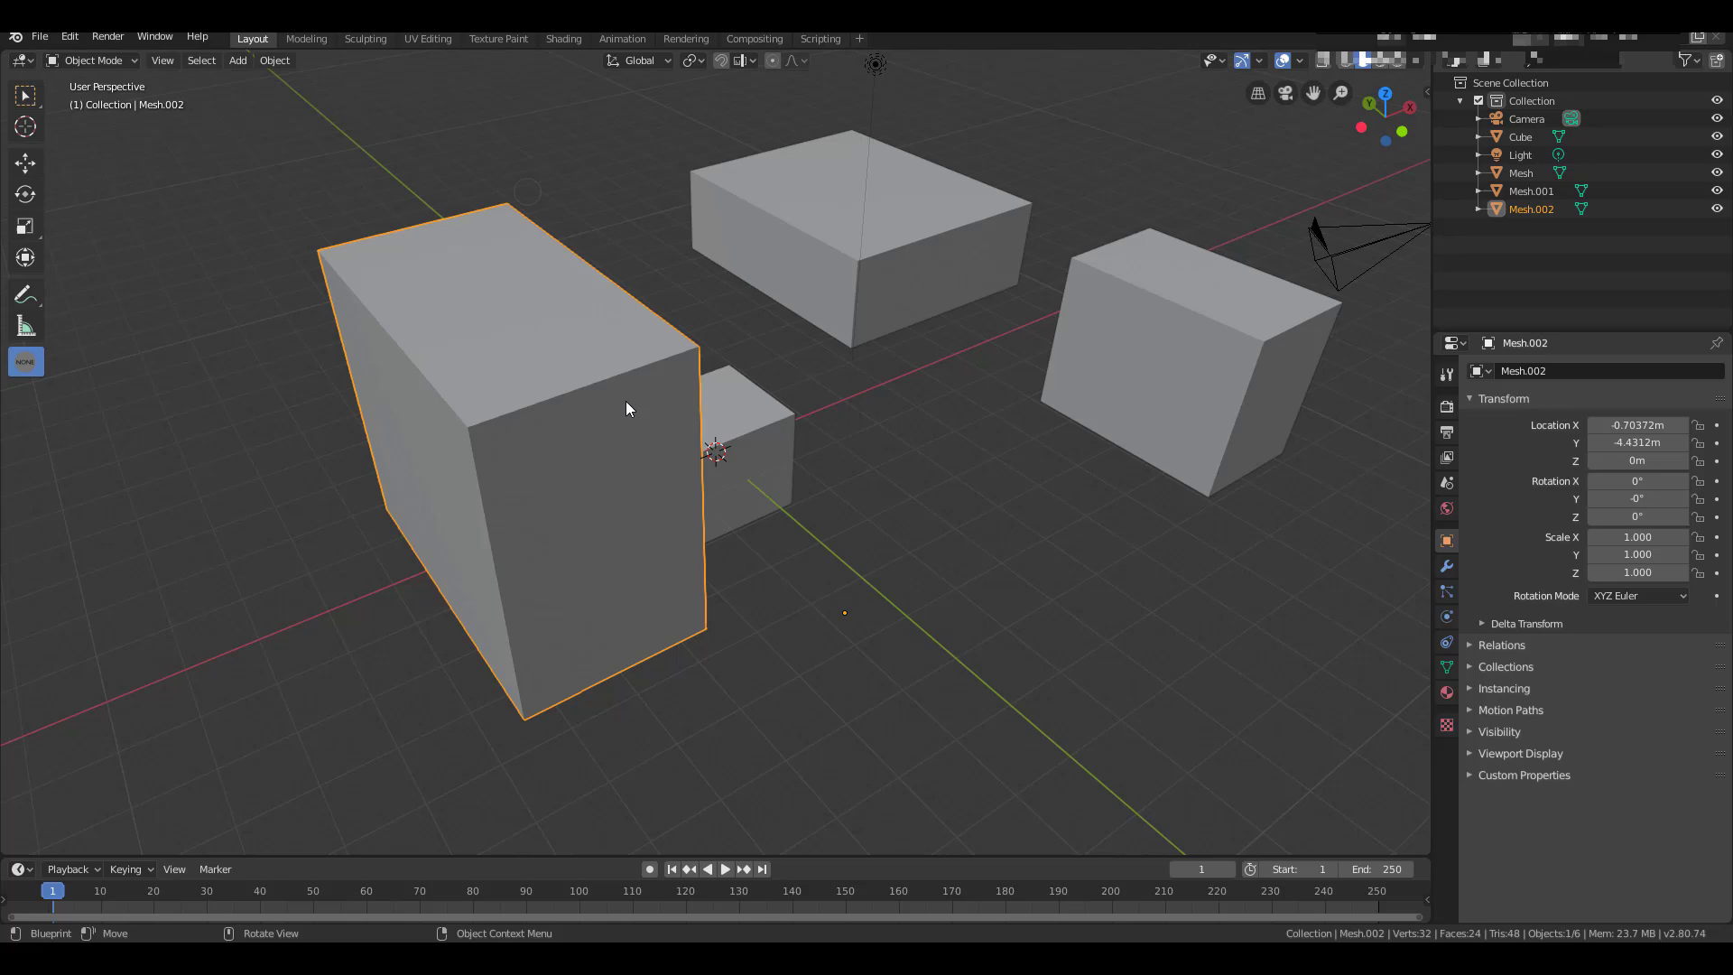
middle_drag(626, 402, 1111, 456)
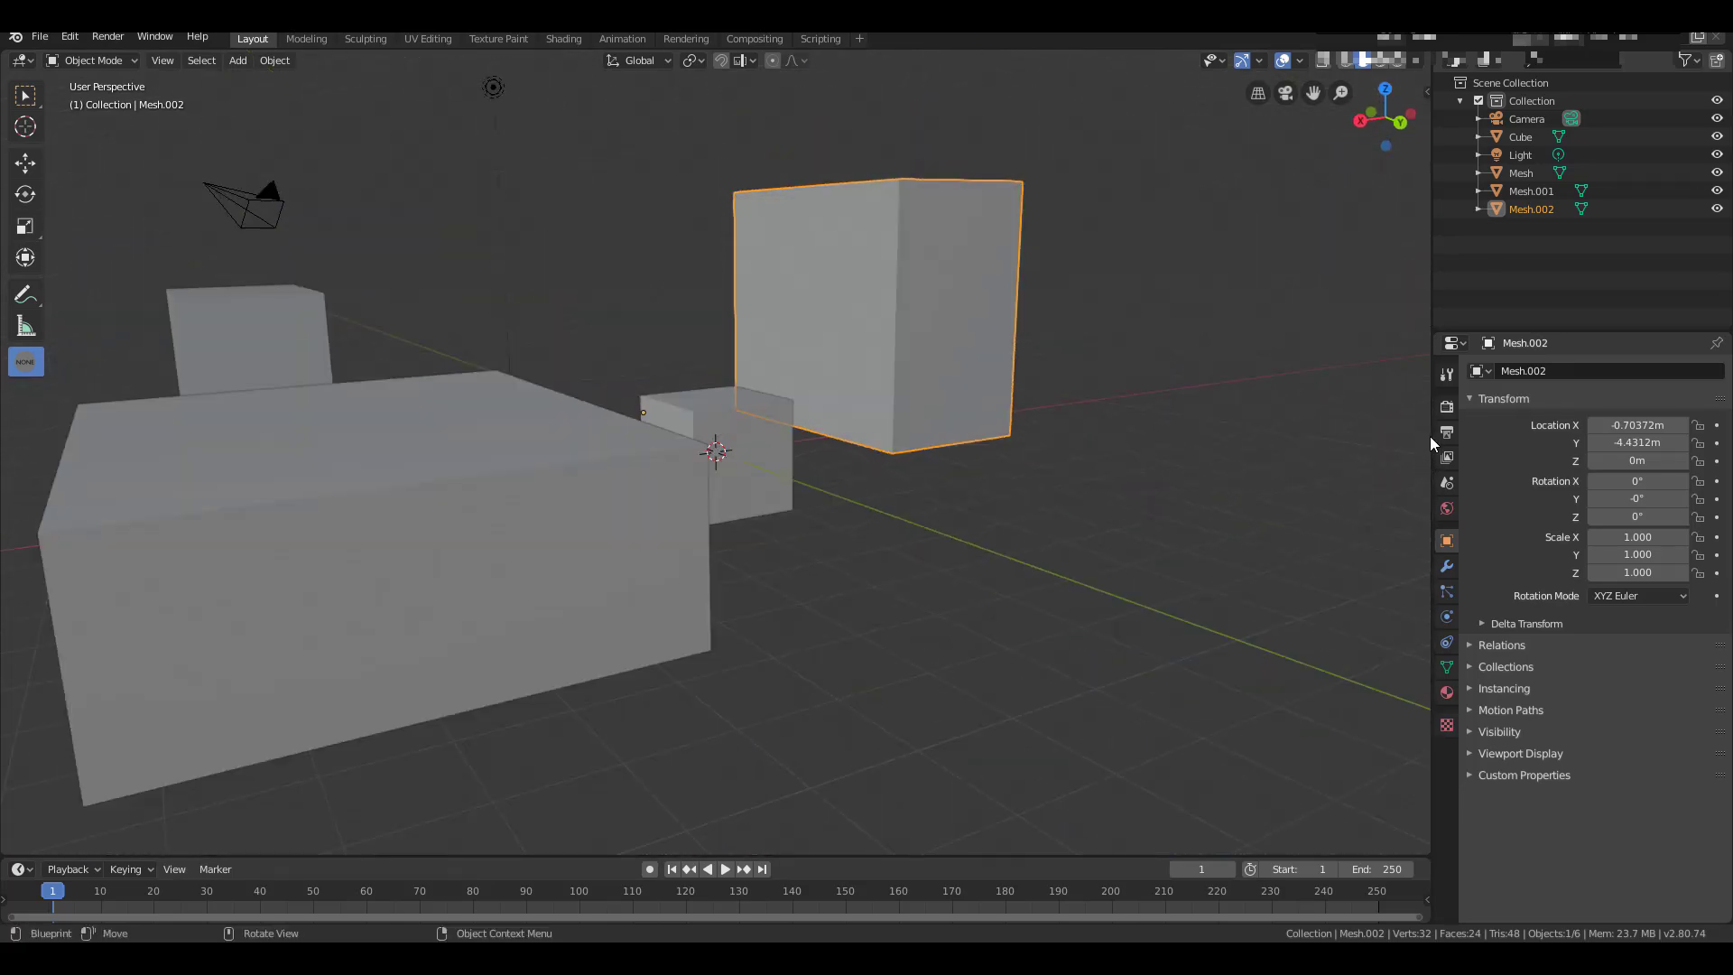
- Widen the Properties area, open the Draw shape list, confirm Ellipse segments at 32, then restore the viewport
drag(1432, 433, 669, 442)
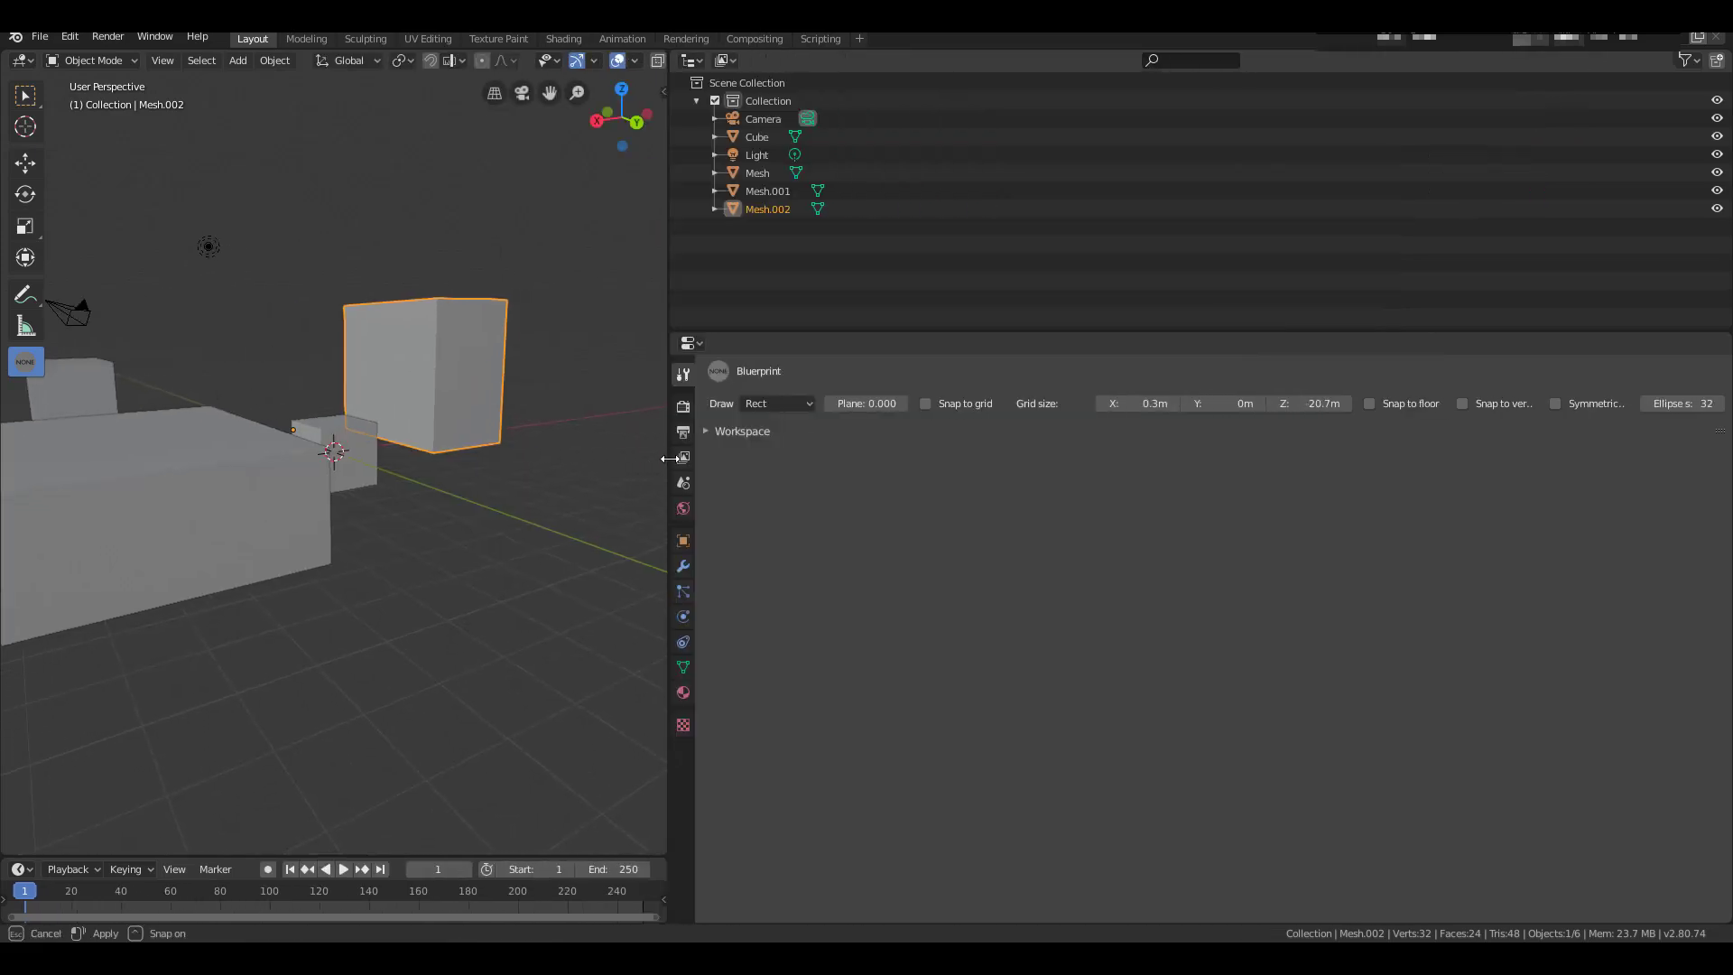
click(803, 404)
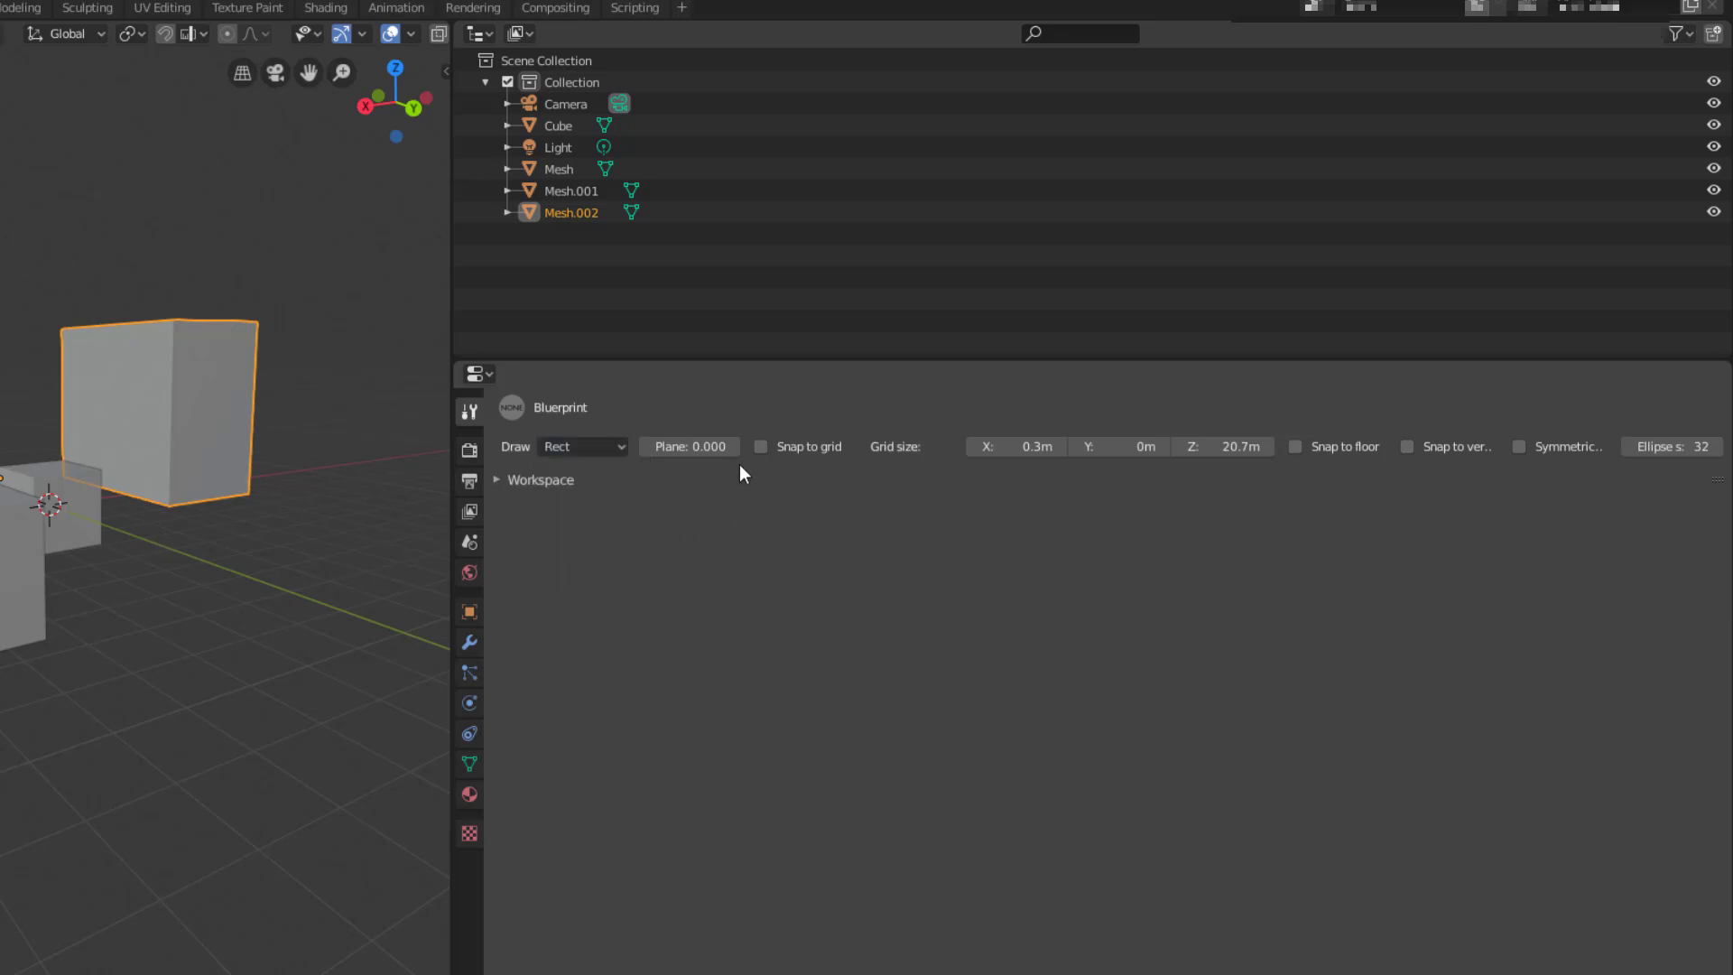
click(1670, 446)
key(Return)
drag(452, 532, 1342, 451)
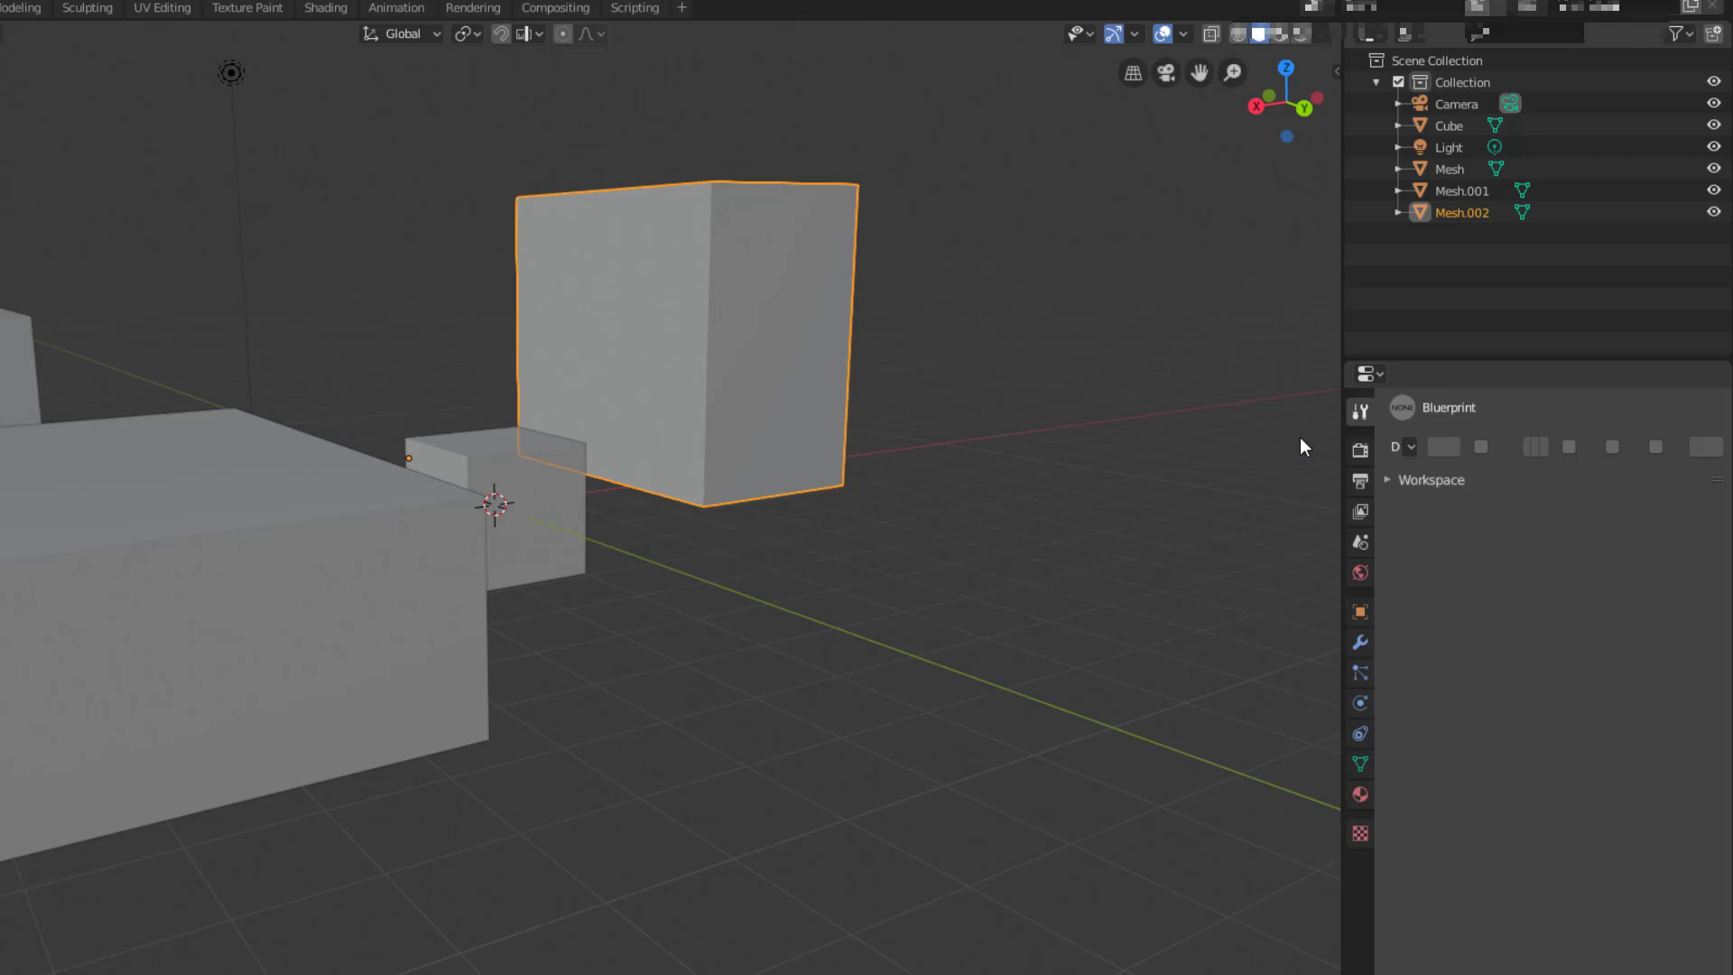
middle_drag(1001, 391, 903, 430)
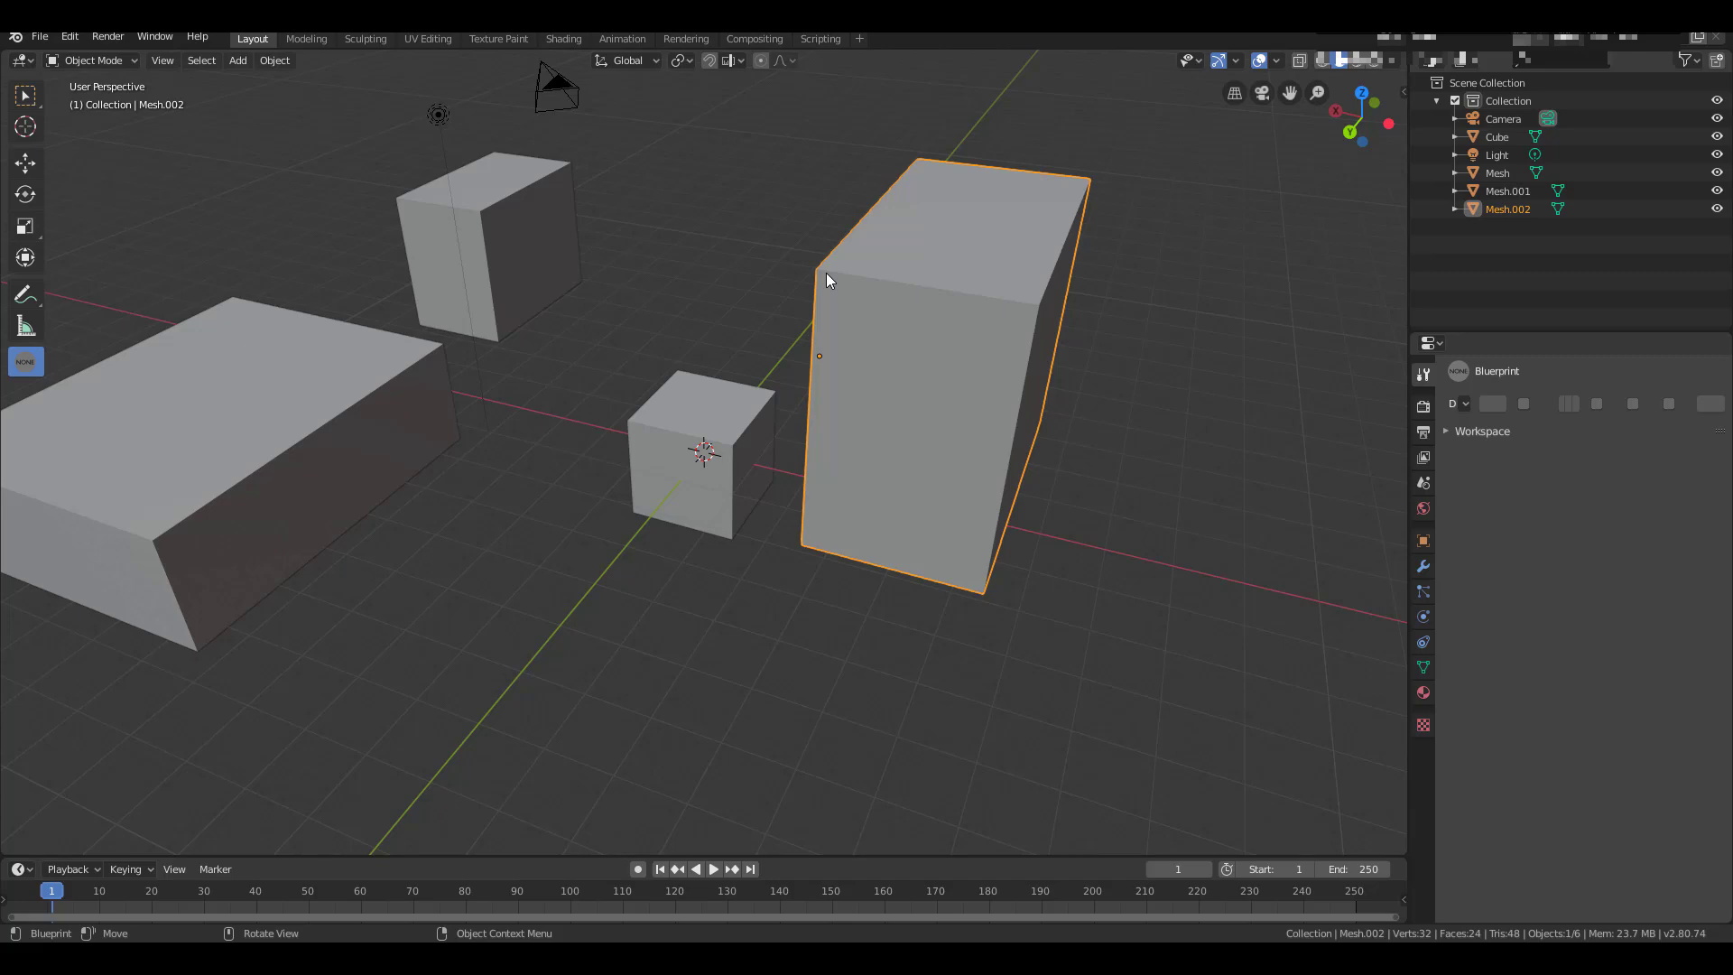
- Switch the tall box to Sculpt Mode, pick the Color Filter tool and show its filter types
click(111, 37)
click(70, 59)
click(97, 120)
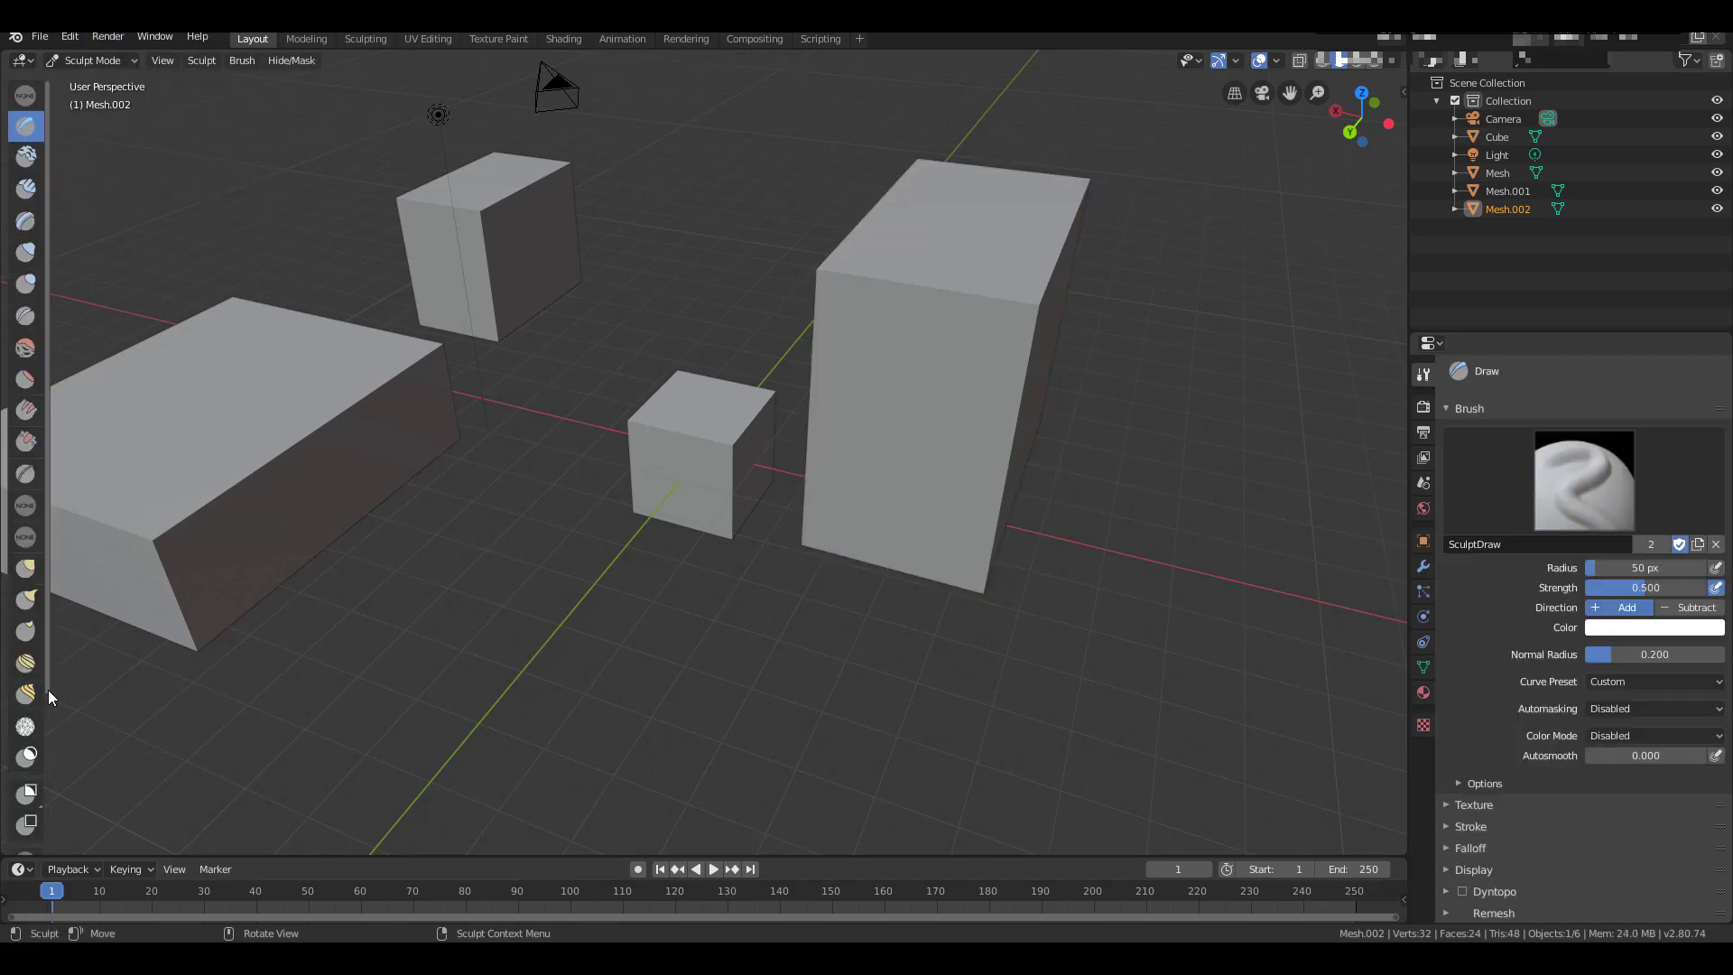
drag(52, 689, 85, 689)
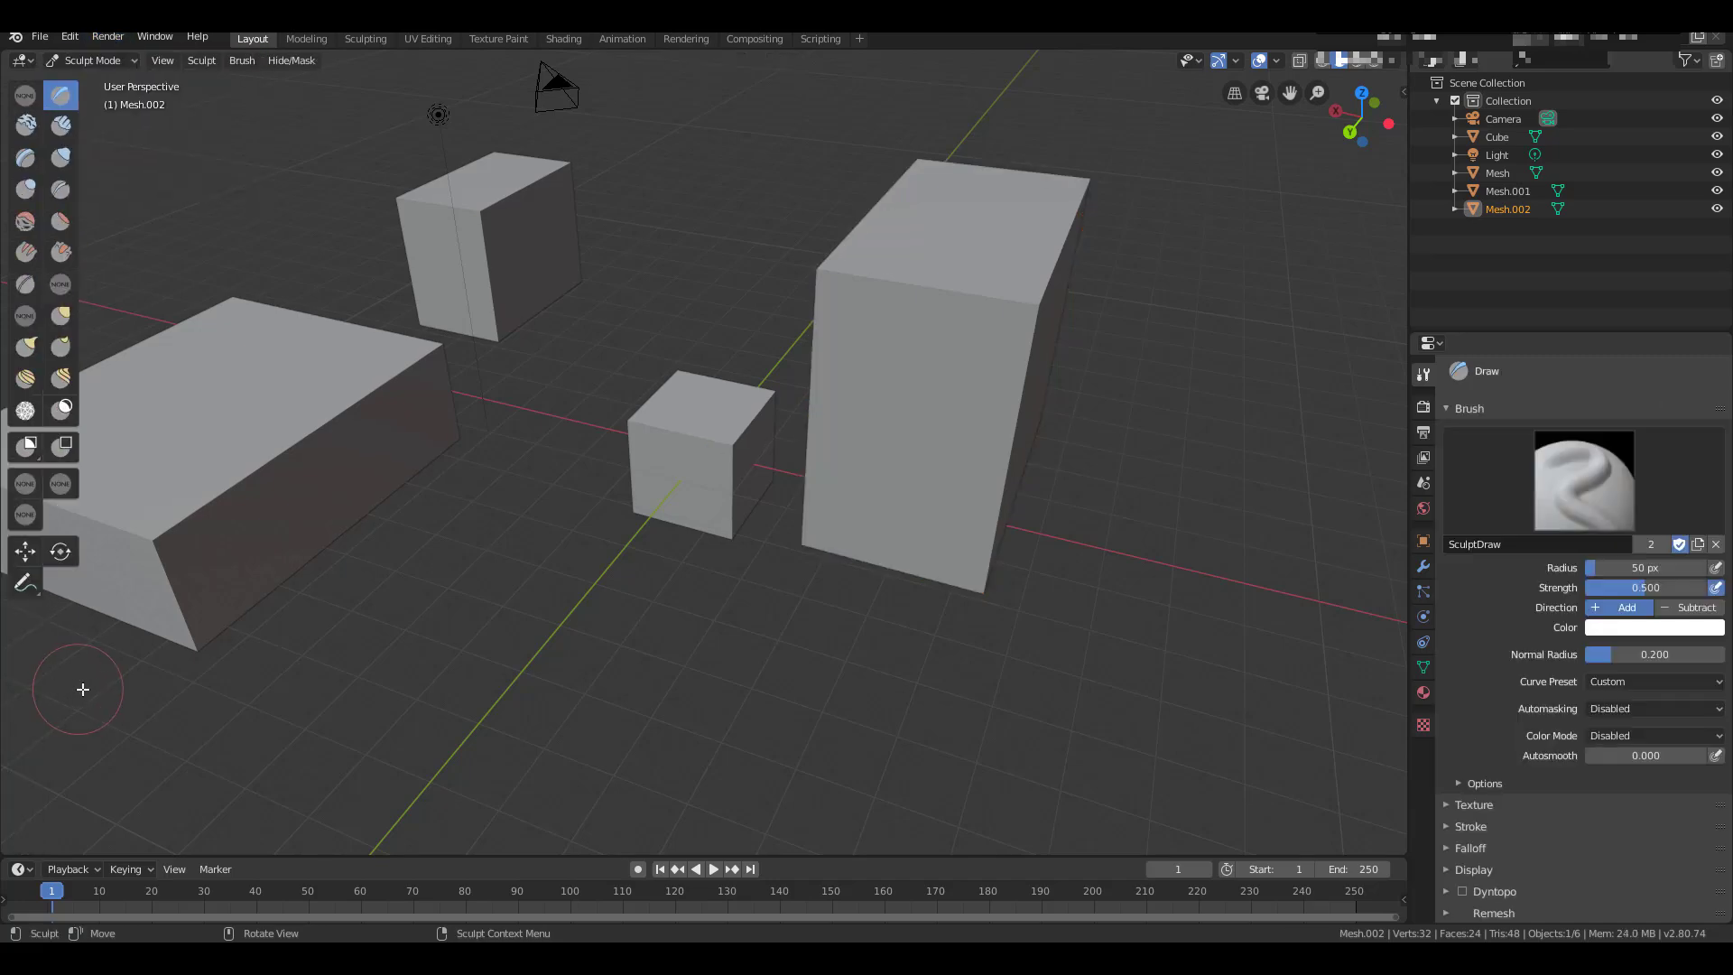
click(60, 487)
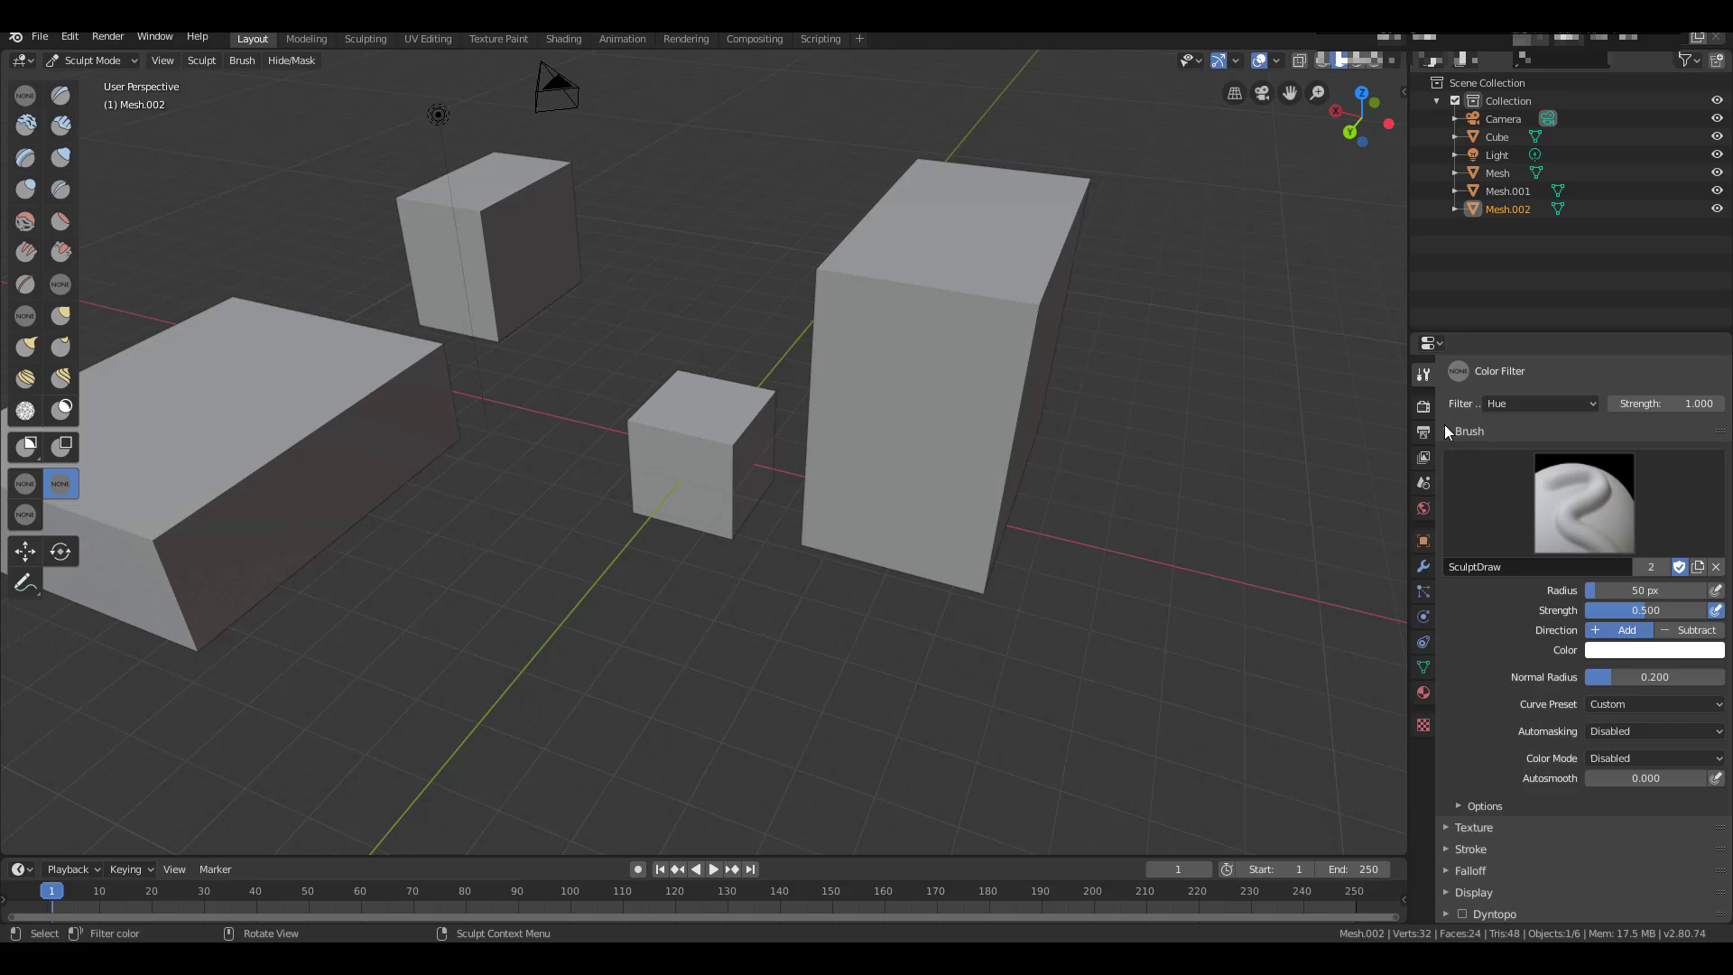
click(1549, 403)
- Lay a Blueprint drawing plane over the roof and place the first polygon corners
click(54, 310)
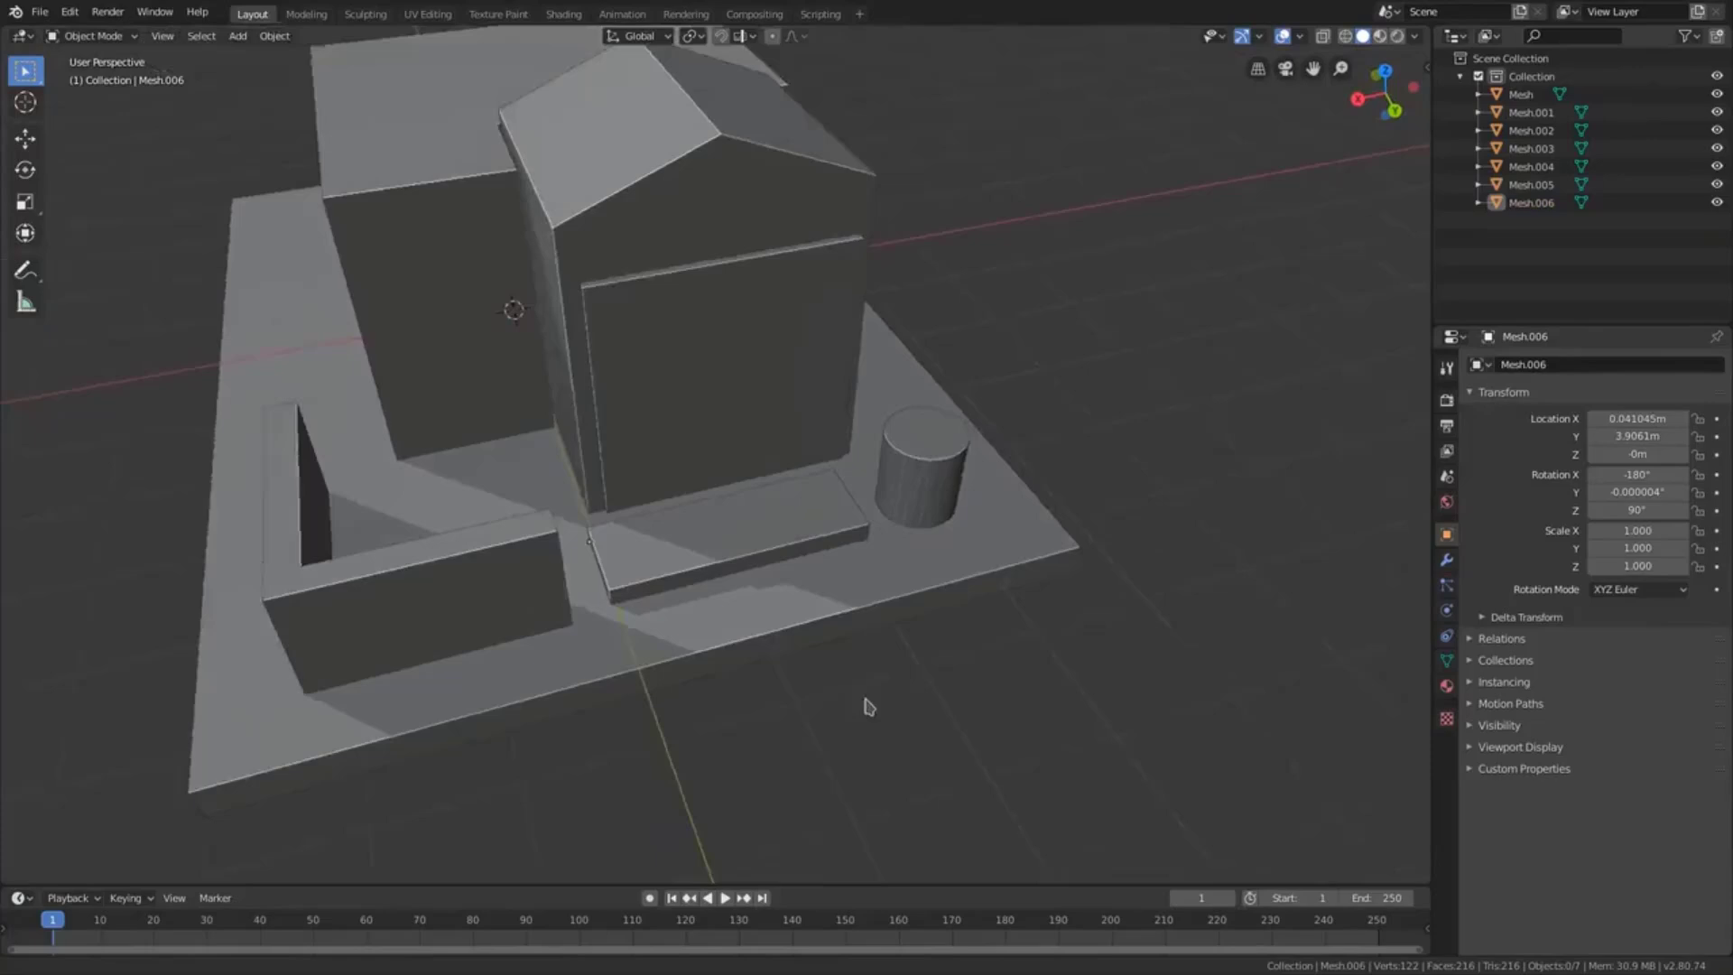
middle_drag(865, 707, 813, 740)
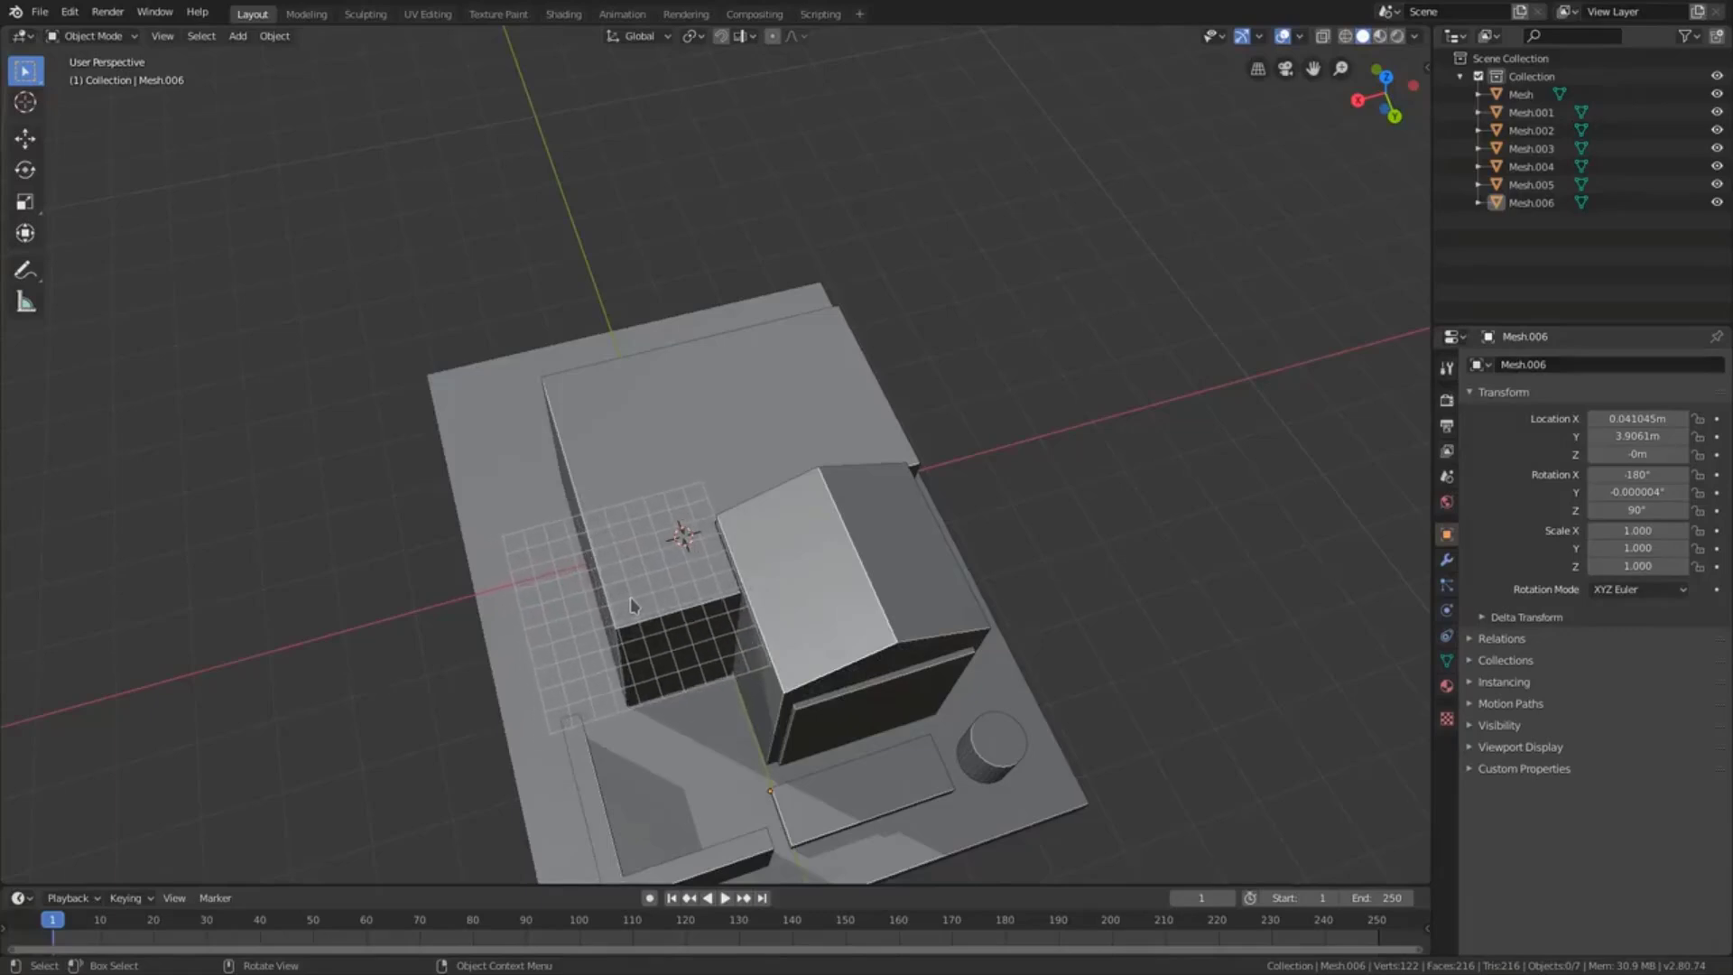
drag(636, 613, 567, 391)
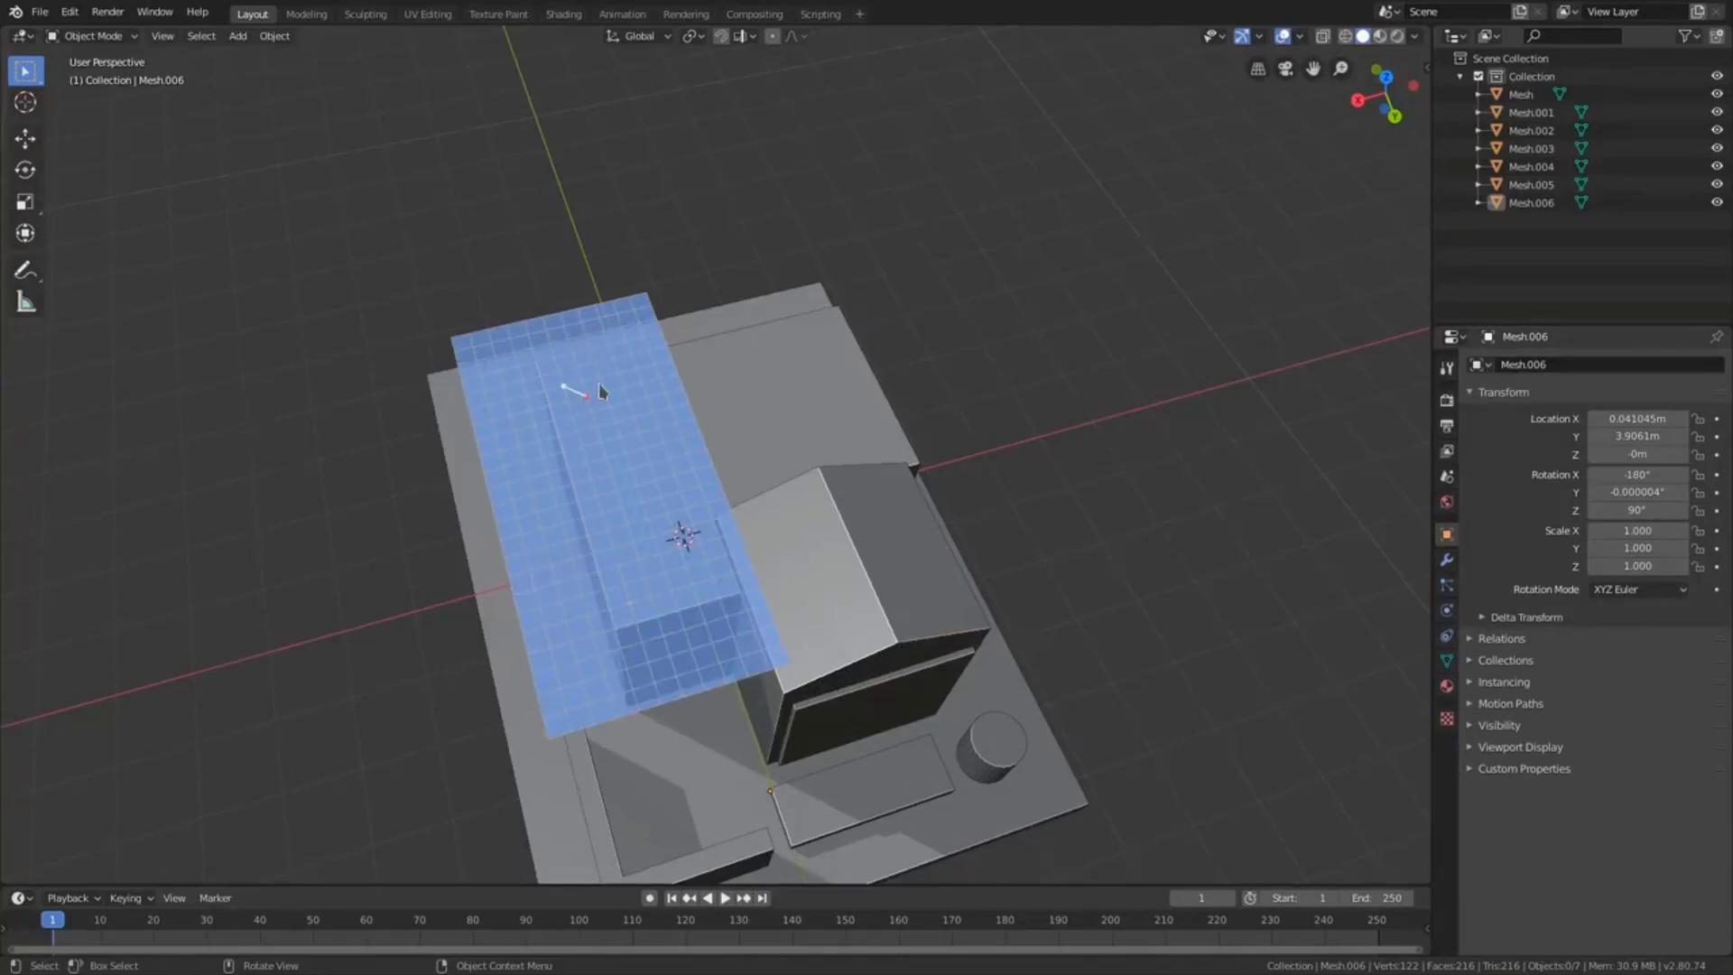
click(637, 368)
click(673, 476)
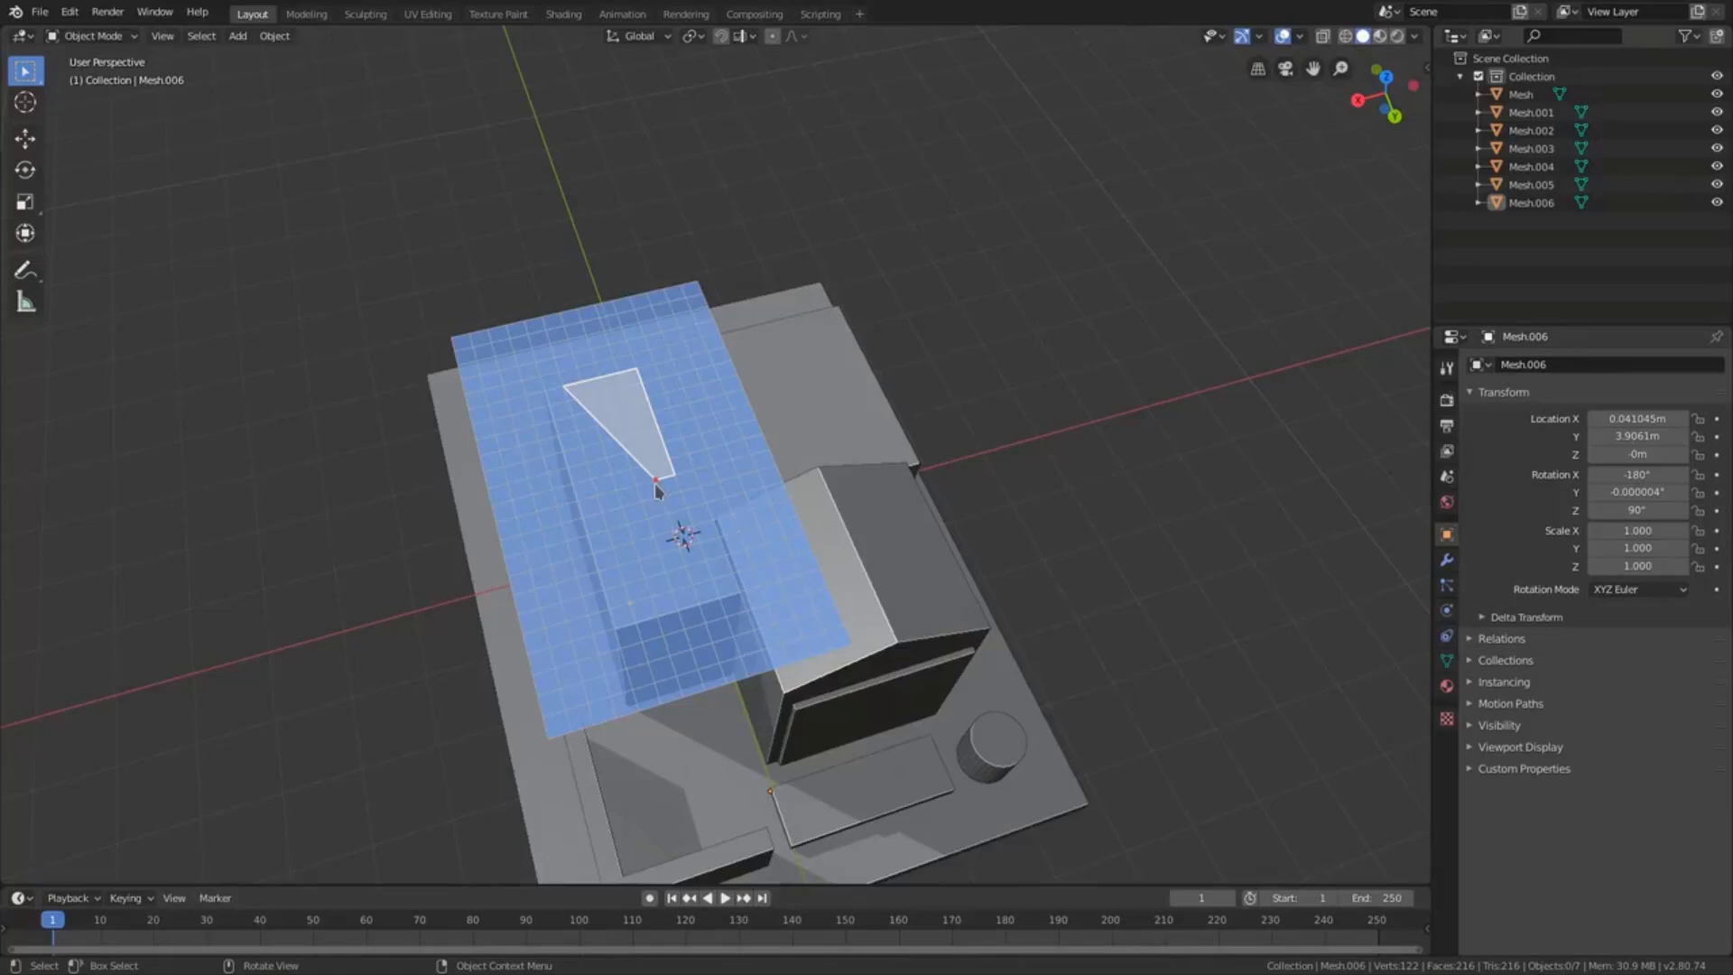
click(656, 482)
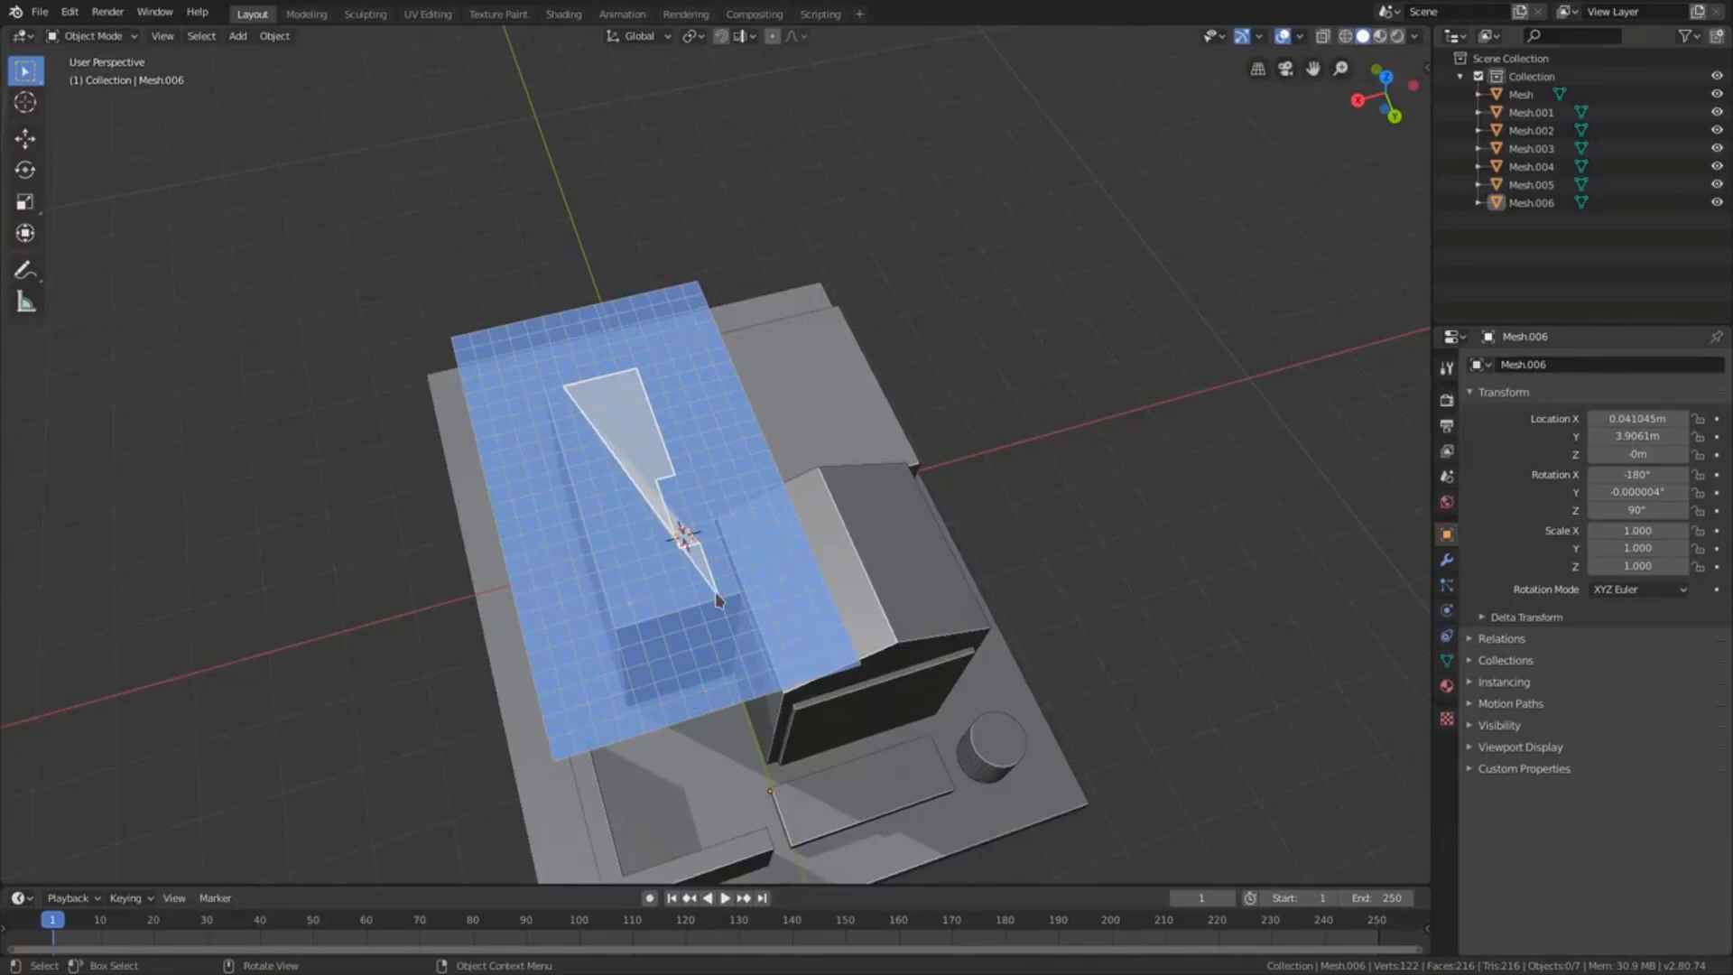
- Add the notch corners, close the polygon and extrude it upward as Mesh.007
click(720, 596)
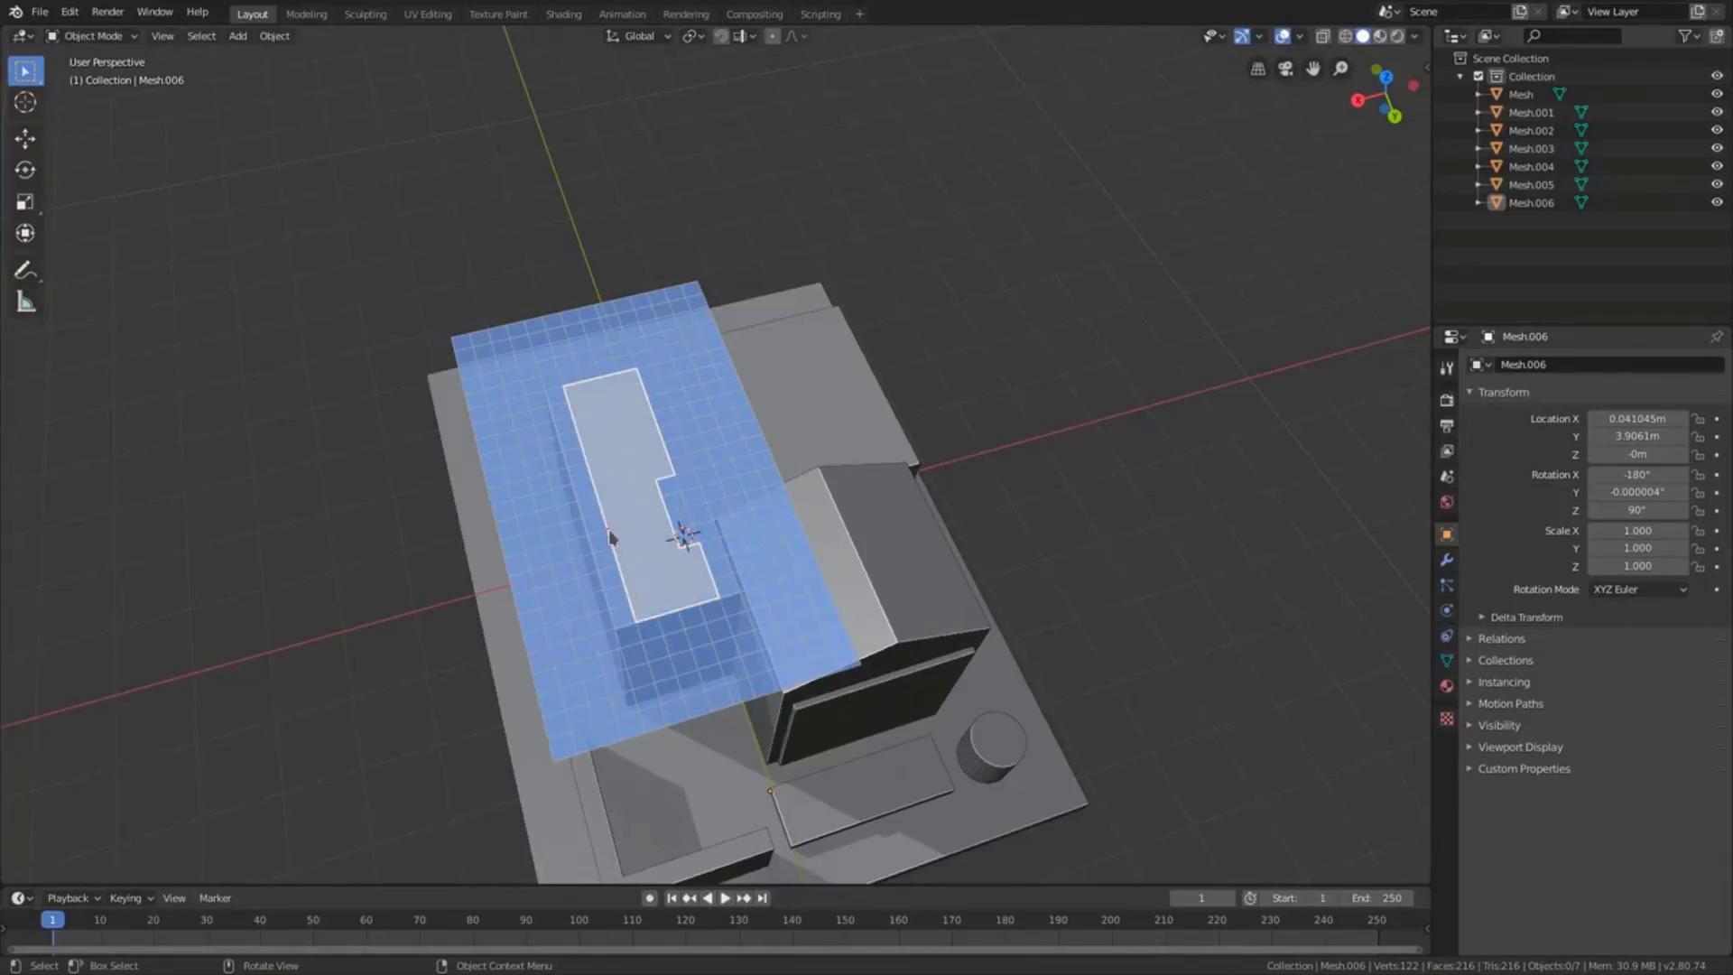
click(627, 563)
click(598, 496)
click(672, 572)
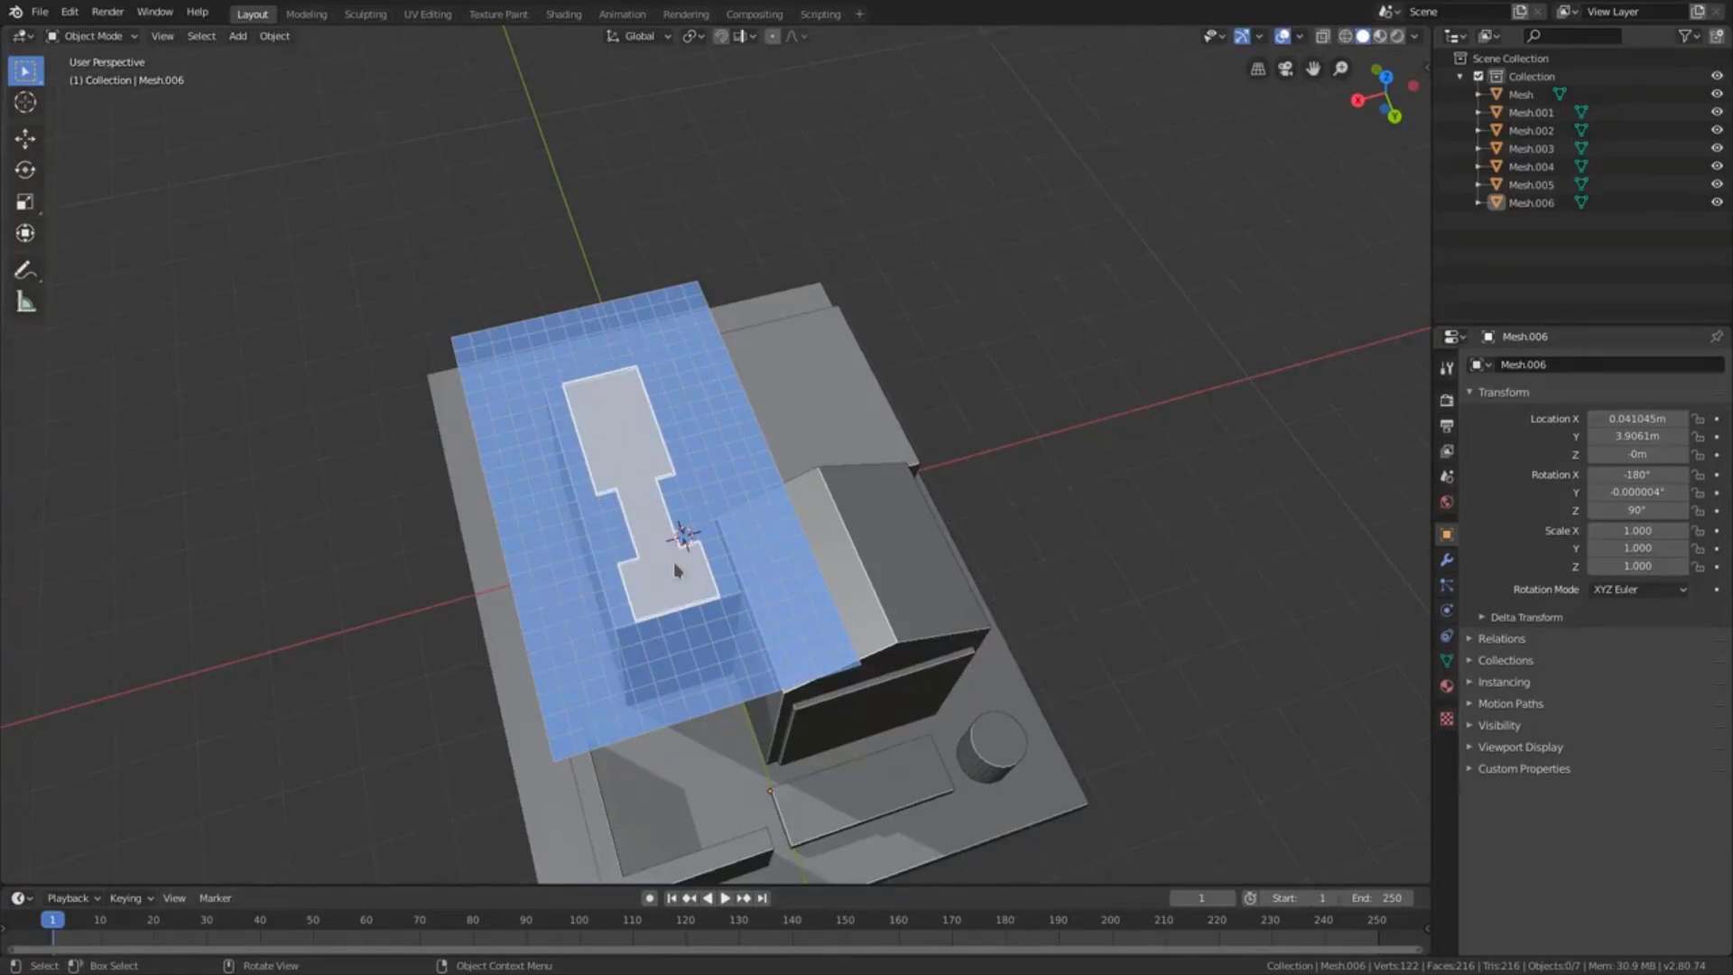
click(650, 434)
scroll(639, 446, up, 3)
mouse_move(649, 433)
middle_down()
mouse_move(639, 446)
mouse_move(789, 565)
middle_up()
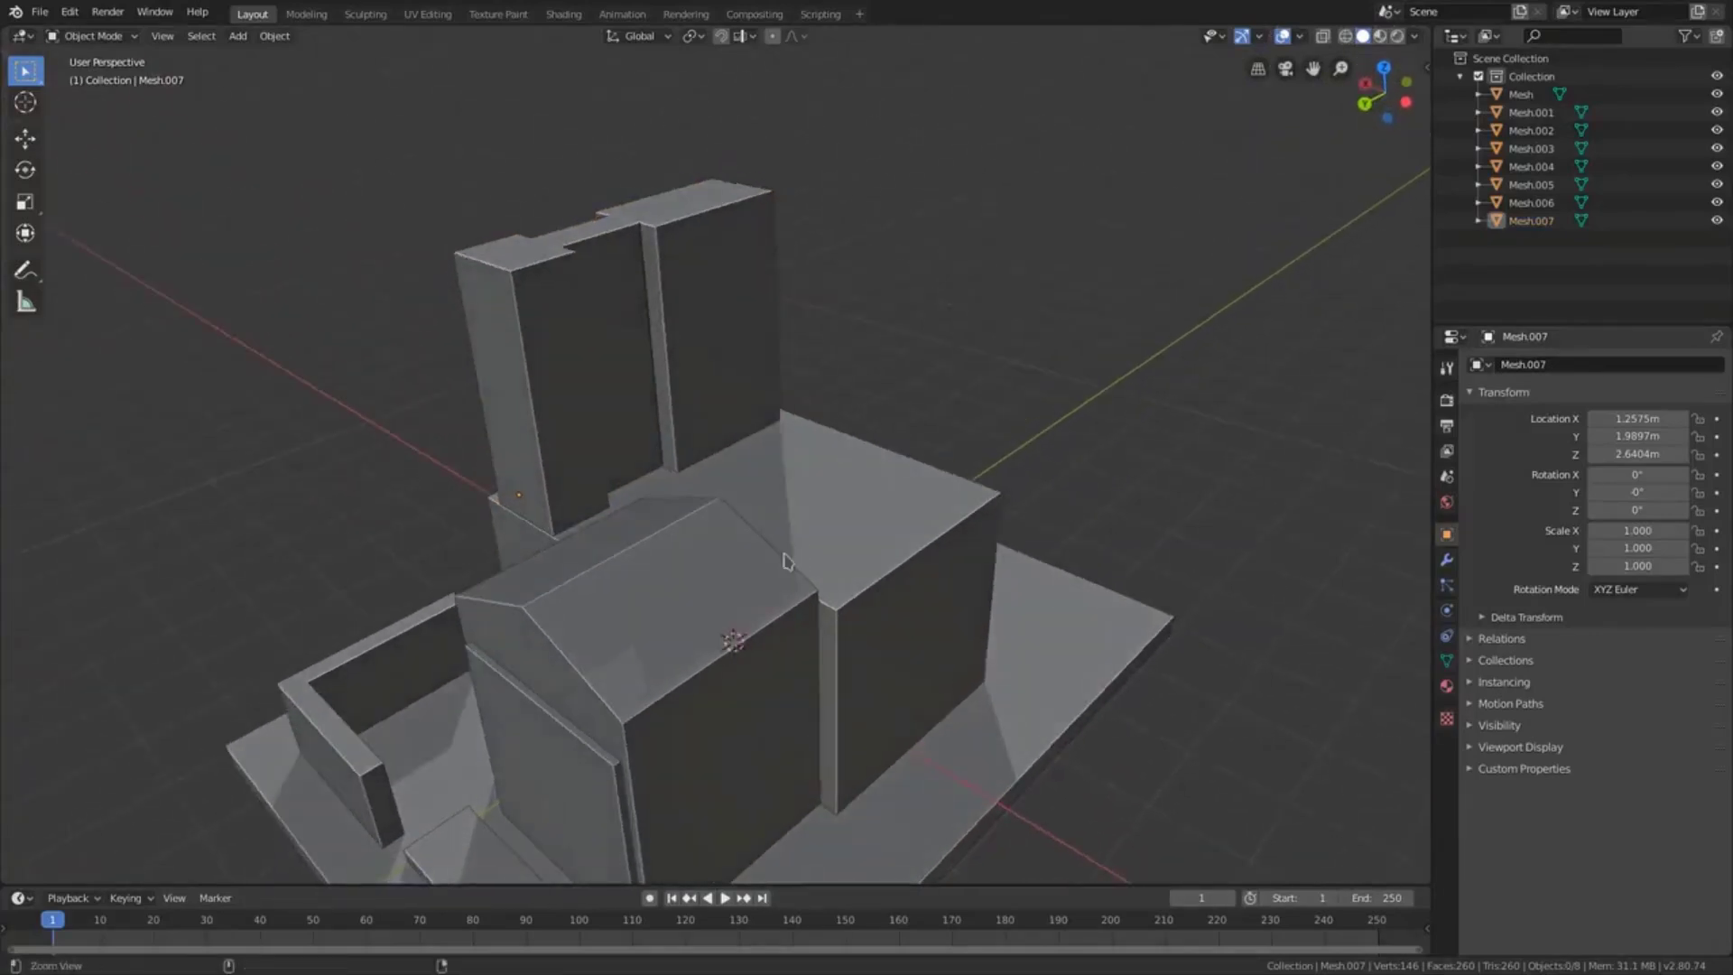
- Bring up the surface grid with D, draw a rectangle on the back wall and extrude it into a box
scroll(788, 565, up, 5)
key(d)
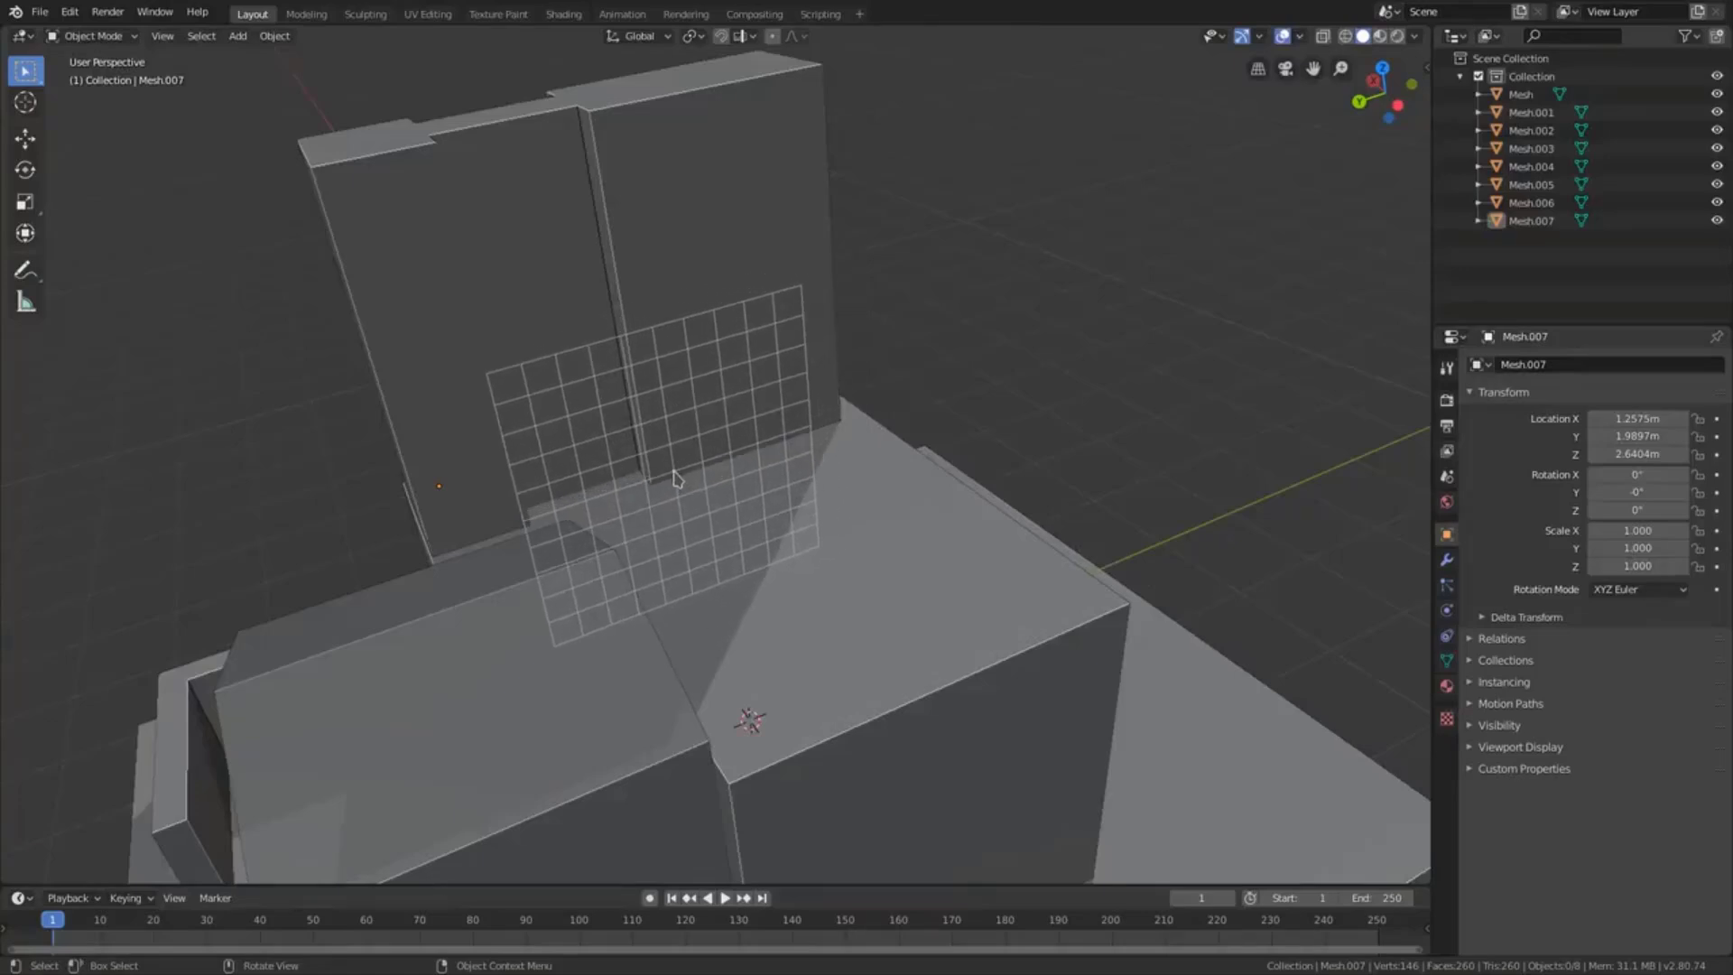
drag(675, 470, 798, 210)
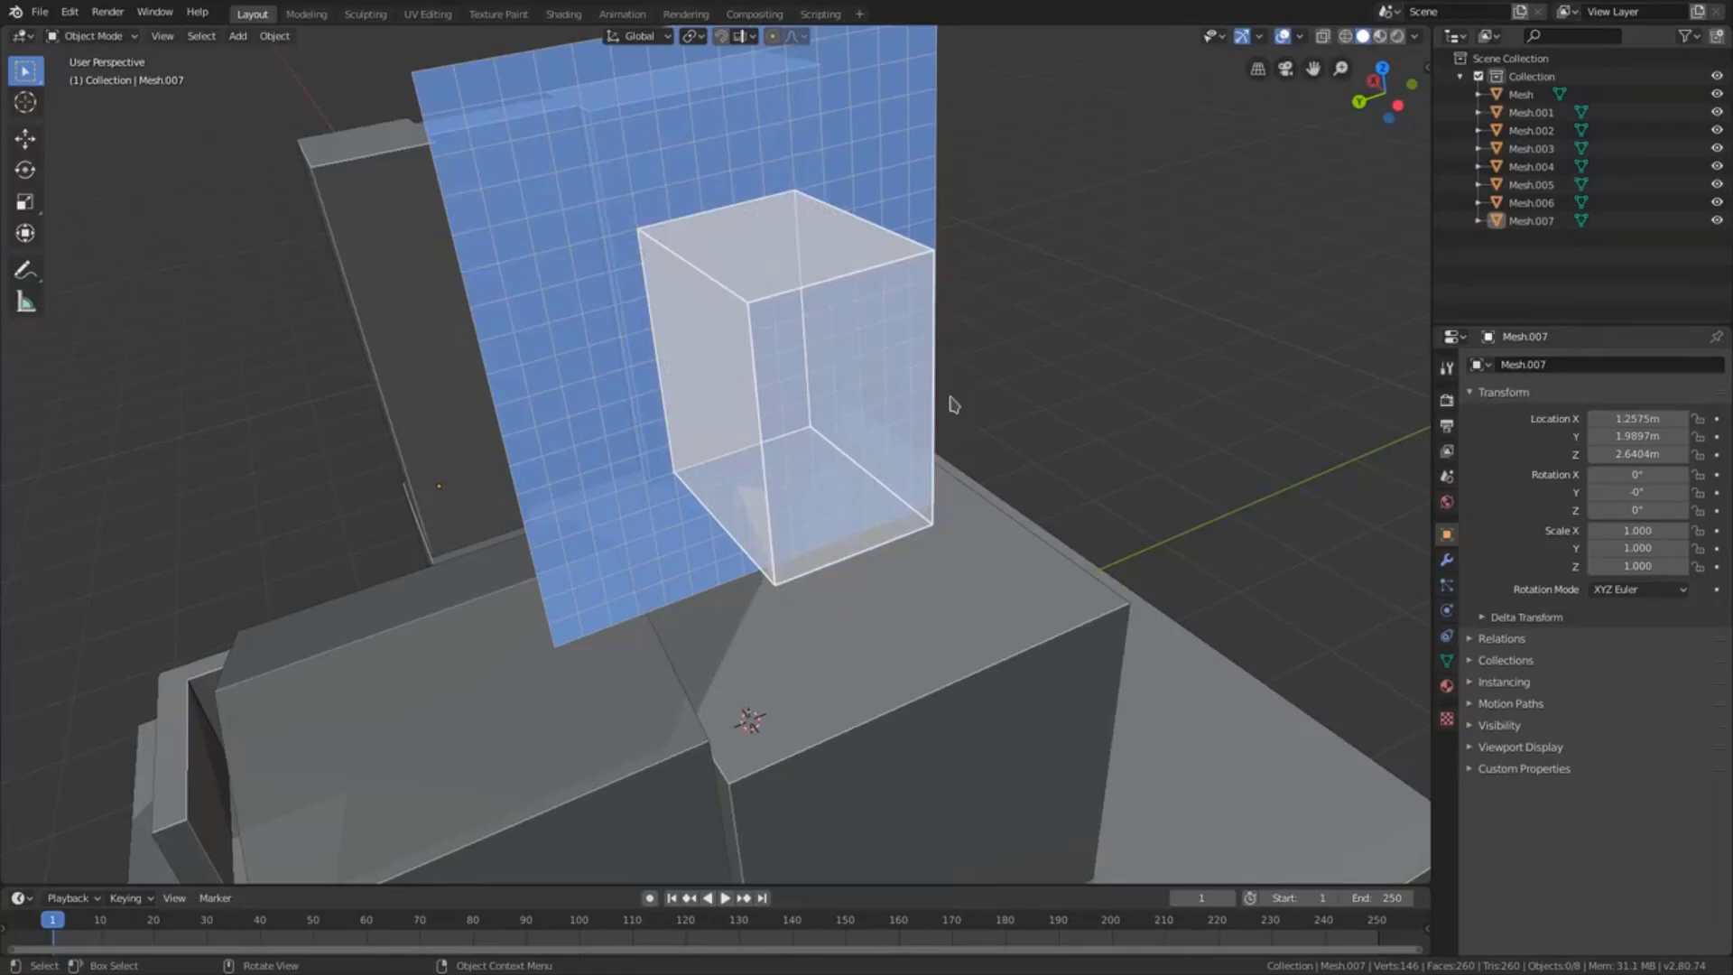
click(1021, 496)
middle_drag(1032, 504, 996, 637)
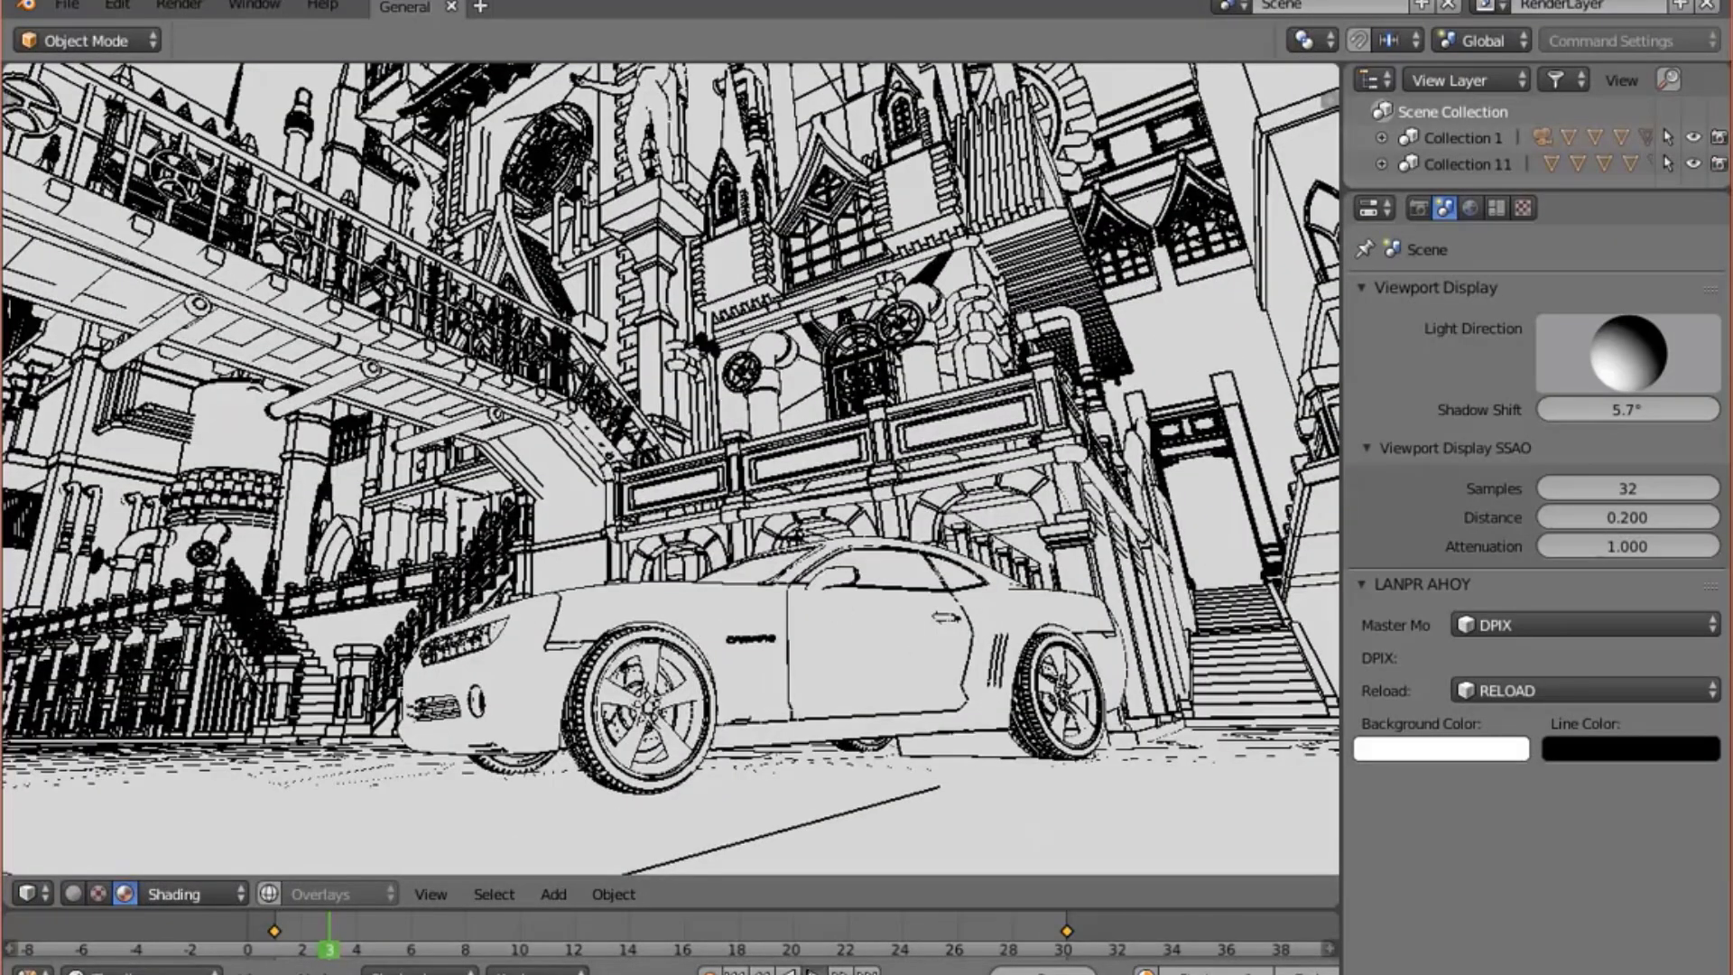
- Scrub through the car animation frames, then play it in a loop
drag(329, 948, 766, 948)
key(space)
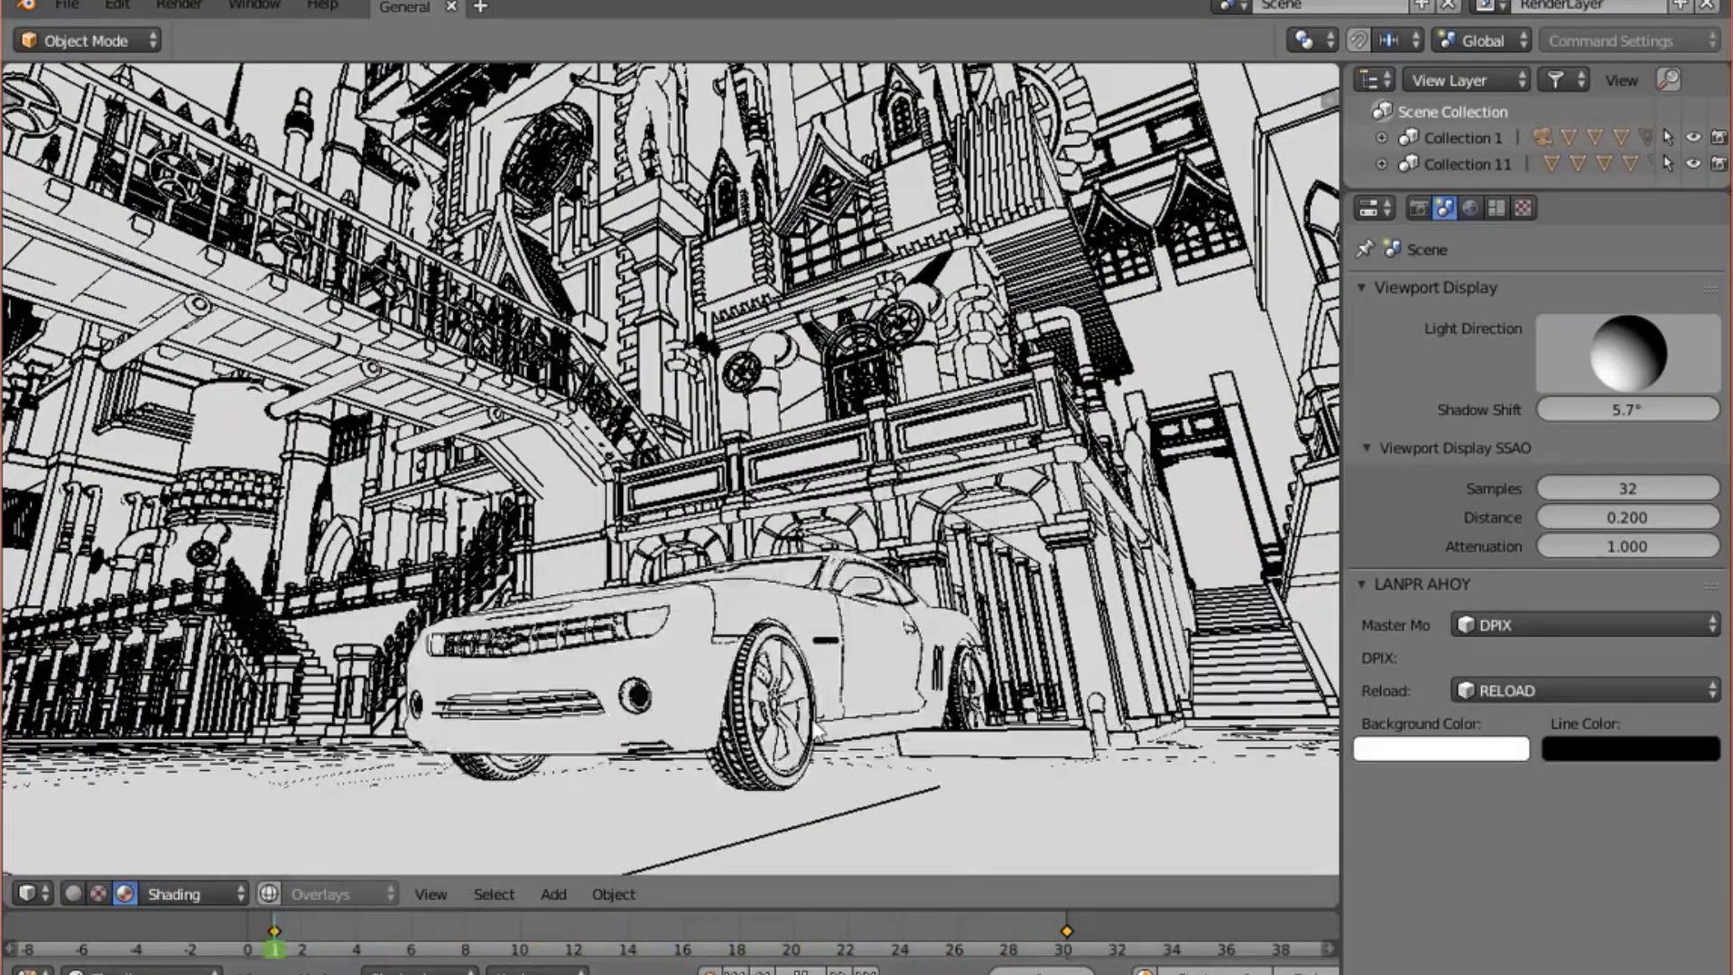